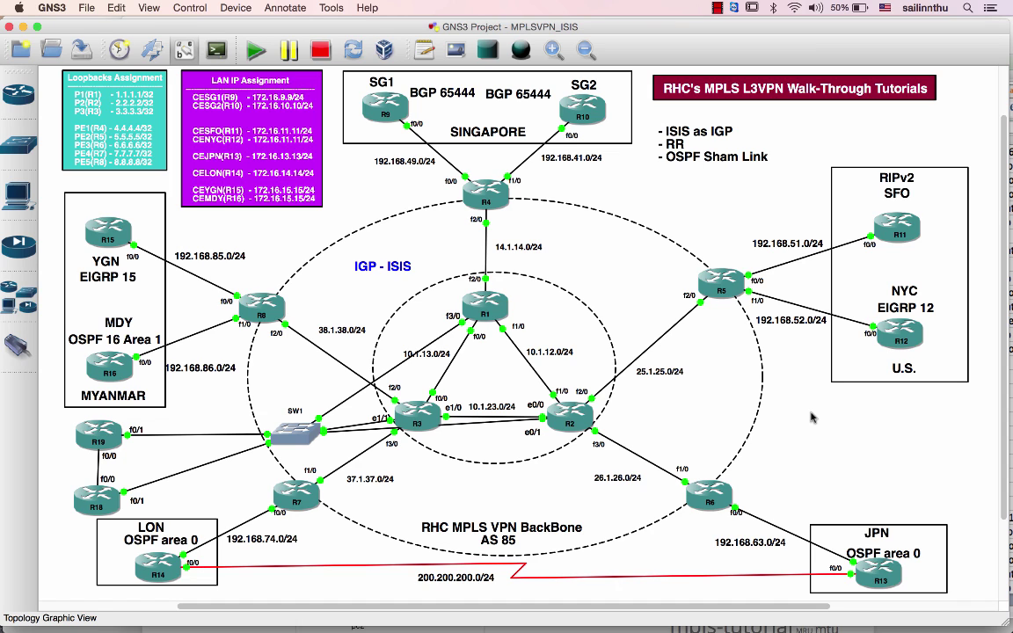
# Bring the router consoles in Terminal on screen, then switch to Workbook2 in Excel
pyautogui.moveTo(7, 352)
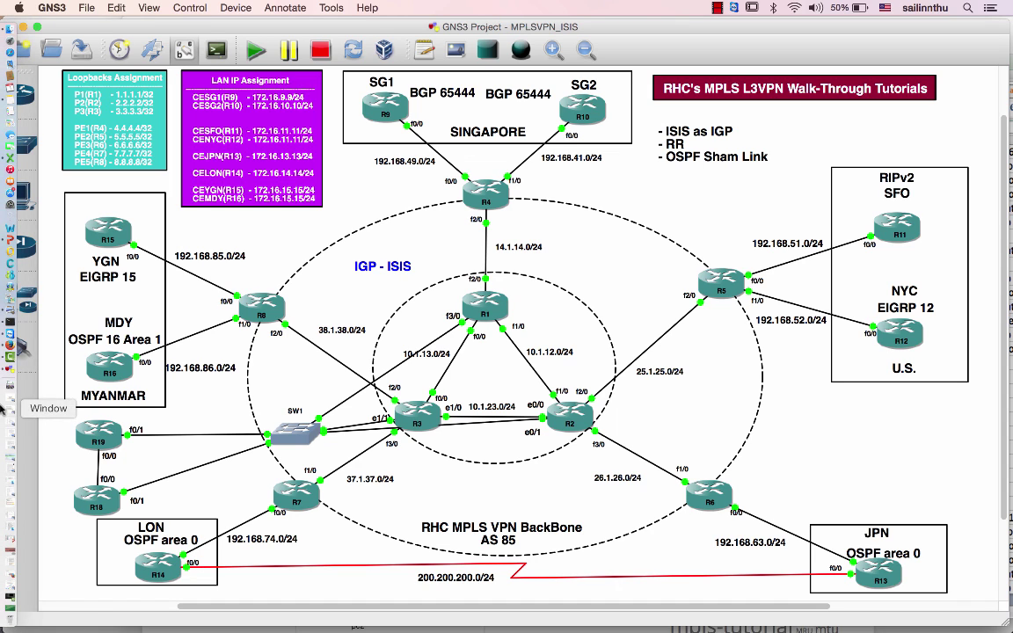
pyautogui.press('super+Tab')
pyautogui.press('super+Tab')
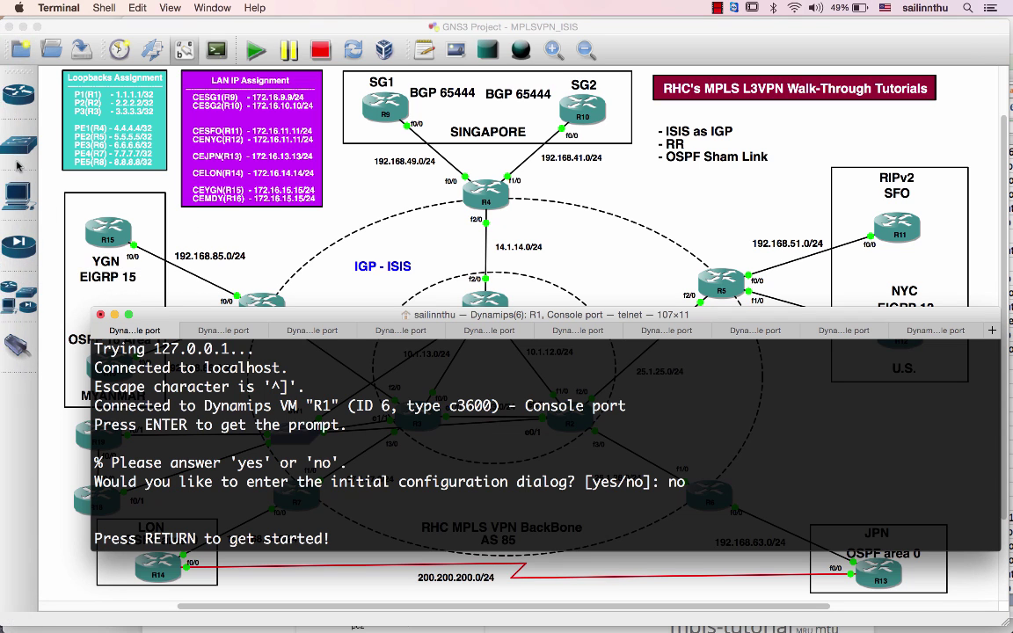
pyautogui.rightClick(9, 160)
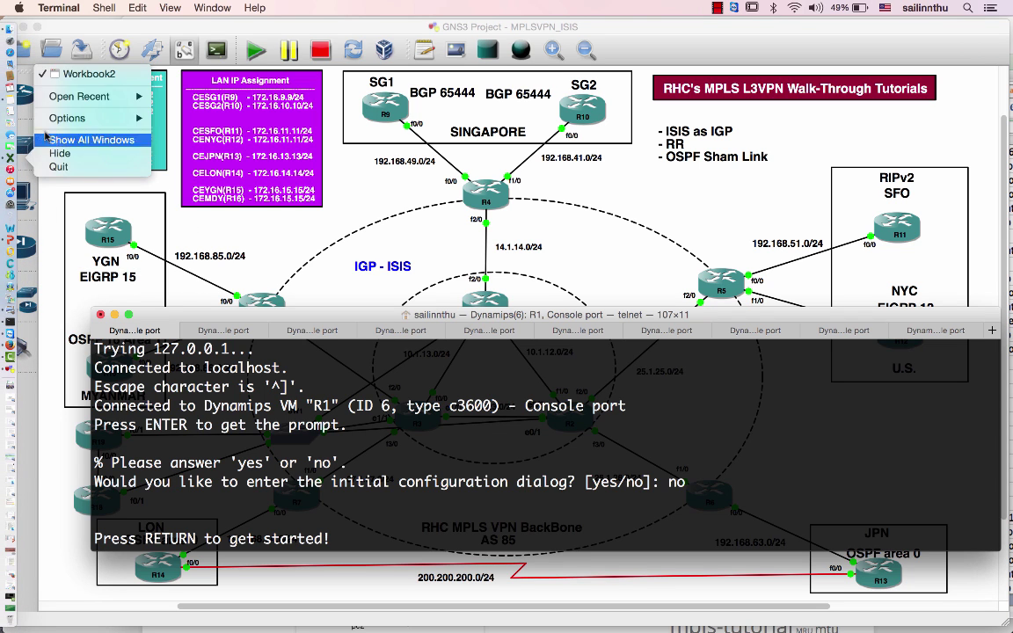
pyautogui.click(88, 68)
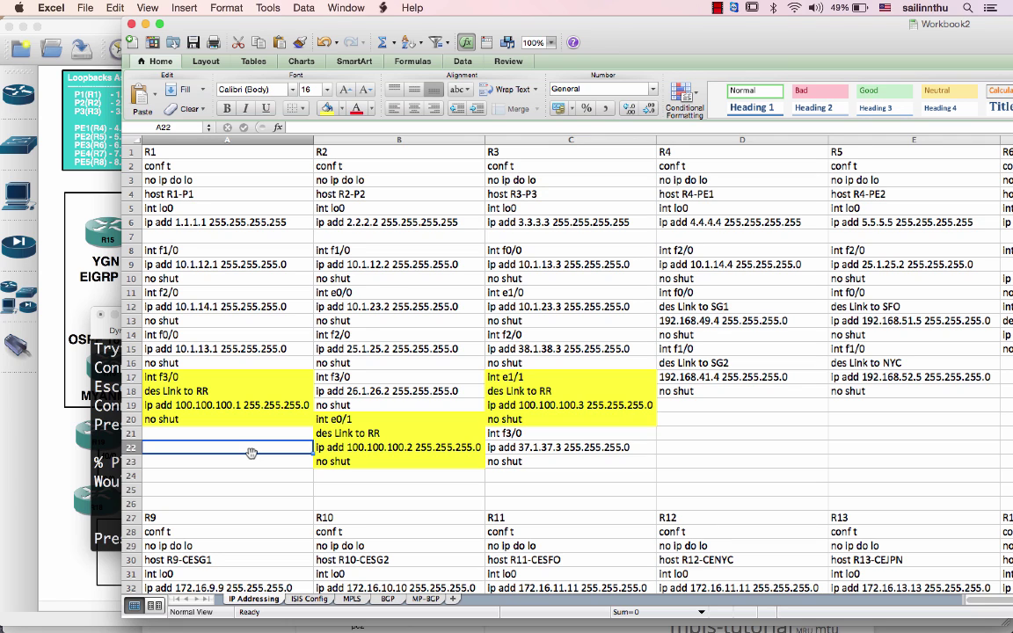
# Copy R1's configuration commands in cells A2:A22 of the IP Addressing sheet
pyautogui.hotkey('shift', 'Up')
pyautogui.hotkey('shift', 'Up')
pyautogui.hotkey('shift', 'Up')
pyautogui.hotkey('shift', 'Up')
pyautogui.hotkey('shift', 'Up')
pyautogui.hotkey('shift', 'Up')
pyautogui.hotkey('shift', 'Up')
pyautogui.hotkey('shift', 'Up')
pyautogui.hotkey('shift', 'Up')
pyautogui.hotkey('shift', 'Up')
pyautogui.hotkey('shift', 'Up')
pyautogui.hotkey('shift', 'Up')
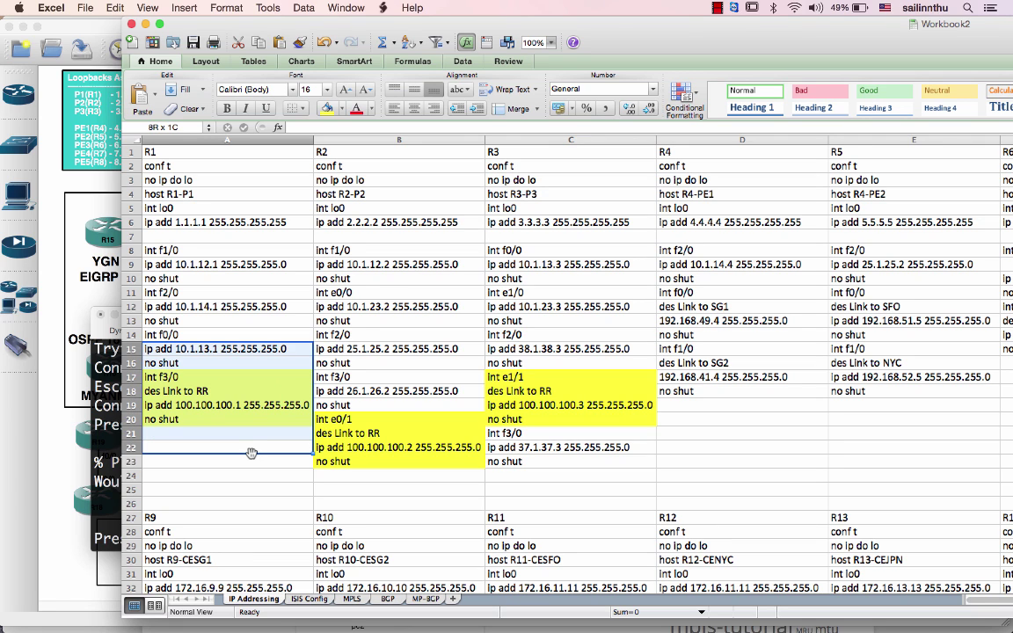
pyautogui.hotkey('shift', 'Up')
pyautogui.hotkey('shift', 'Up')
pyautogui.hotkey('shift', 'Up')
pyautogui.hotkey('shift', 'Up')
pyautogui.hotkey('shift', 'Up')
pyautogui.hotkey('shift', 'Up')
pyautogui.hotkey('shift', 'Up')
pyautogui.hotkey('shift', 'Up')
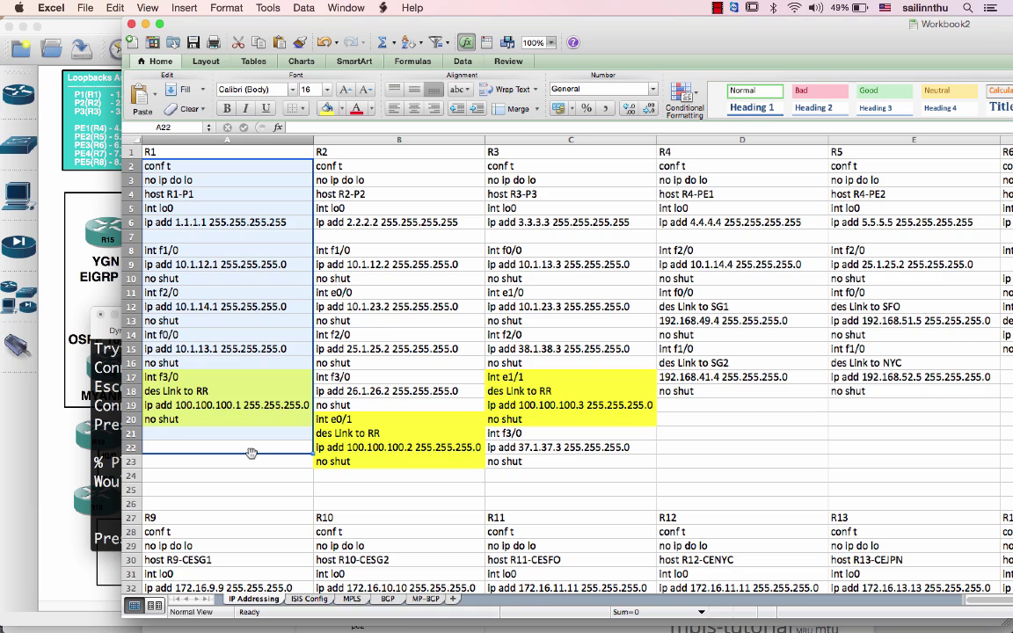
pyautogui.press('super+c')
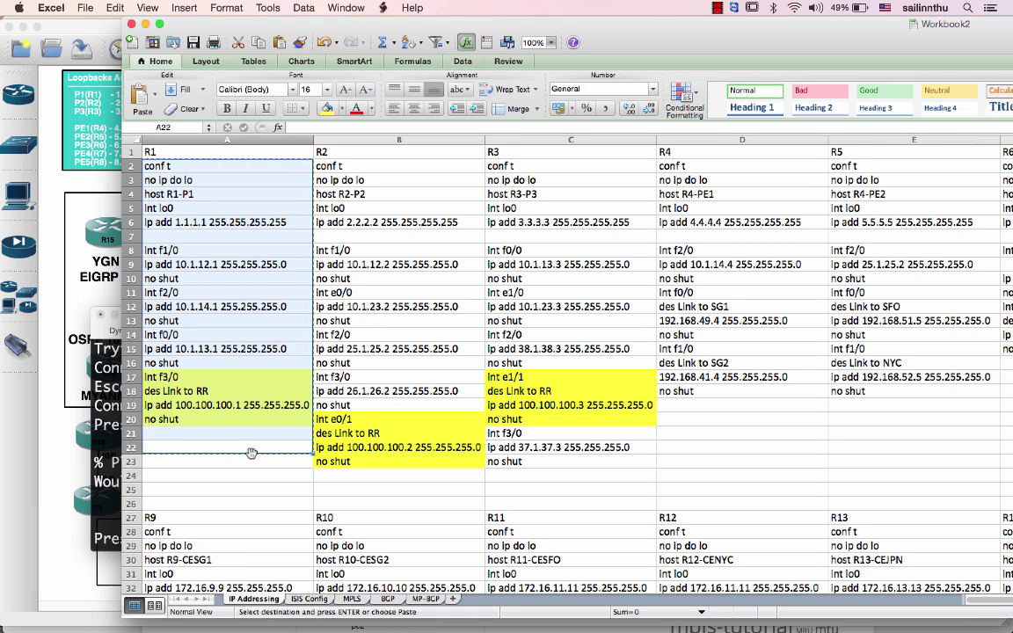
# In R1's console in Terminal, enter privileged mode with en and paste the copied R1-P1 configuration
pyautogui.click(111, 434)
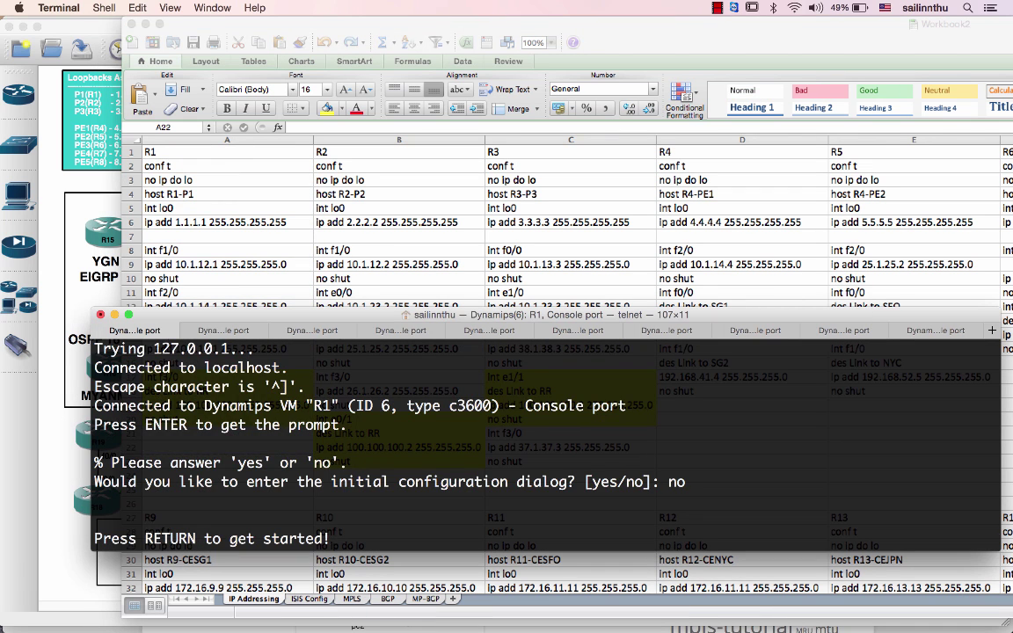
pyautogui.press('Return')
pyautogui.write('en')
pyautogui.press('Return')
pyautogui.press('Return')
pyautogui.press('Return')
pyautogui.press('Return')
pyautogui.press('Return')
pyautogui.press('Return')
pyautogui.press('Return')
pyautogui.press('Return')
pyautogui.press('Return')
pyautogui.press('Return')
pyautogui.press('super+v')
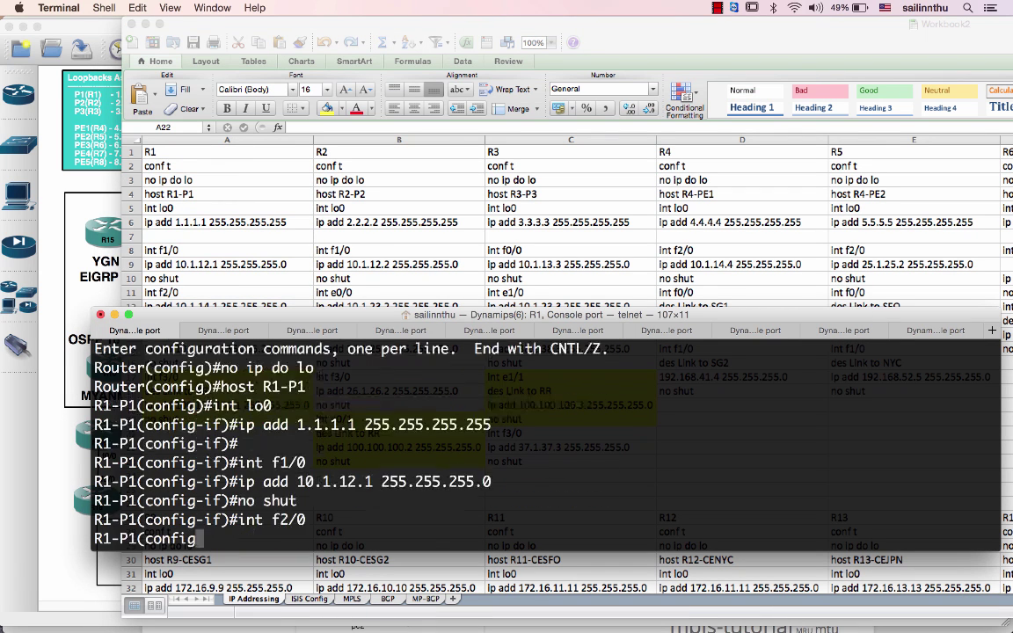
pyautogui.press('Return')
pyautogui.press('Return')
# Show R2's console in Terminal and return to Workbook2 in Excel
pyautogui.press('super+shift+]')
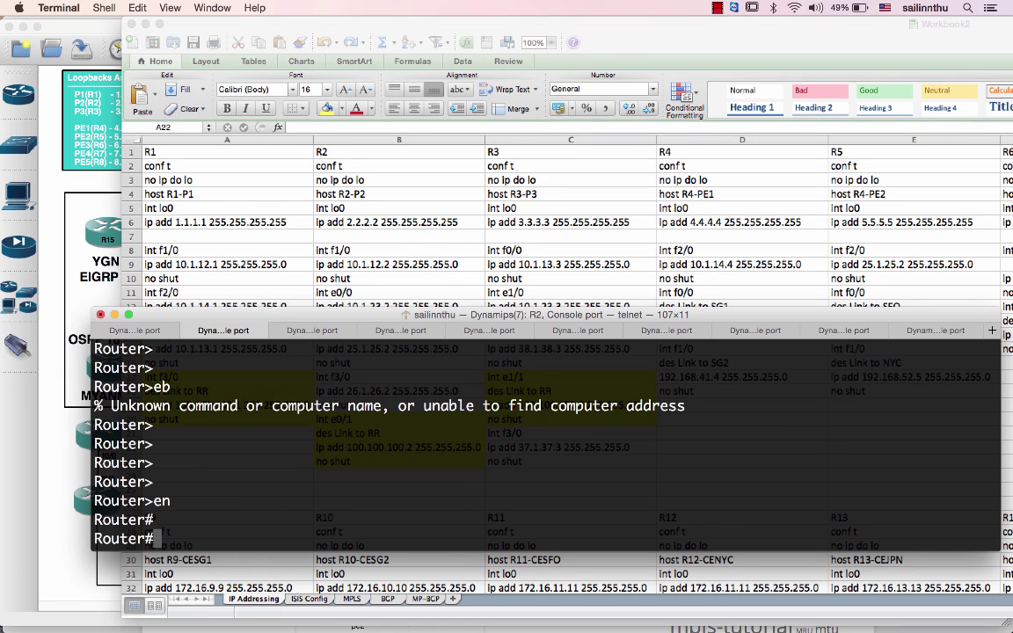
pyautogui.click(398, 201)
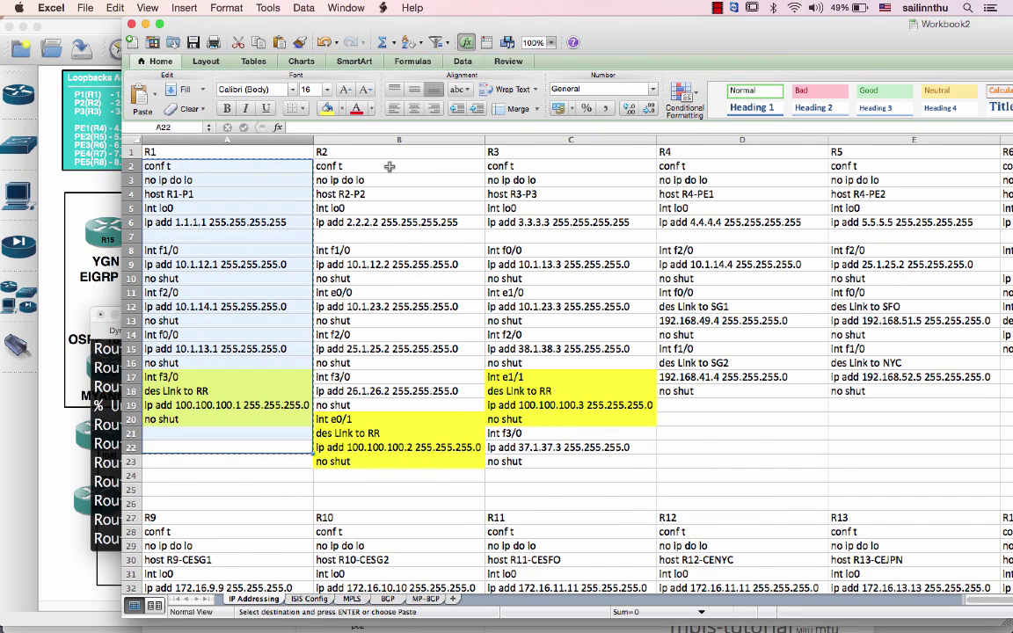
pyautogui.moveTo(389, 165); pyautogui.dragTo(390, 167)
pyautogui.hotkey('shift', 'Down')
pyautogui.hotkey('shift', 'Down')
pyautogui.hotkey('shift', 'Down')
pyautogui.hotkey('shift', 'Down')
pyautogui.hotkey('shift', 'Down')
pyautogui.hotkey('shift', 'Down')
pyautogui.hotkey('shift', 'Down')
pyautogui.hotkey('shift', 'Down')
pyautogui.hotkey('shift', 'Down')
pyautogui.hotkey('shift', 'Down')
pyautogui.hotkey('shift', 'Down')
pyautogui.hotkey('shift', 'Down')
pyautogui.hotkey('shift', 'Down')
pyautogui.hotkey('shift', 'Down')
pyautogui.hotkey('shift', 'Down')
pyautogui.hotkey('shift', 'Down')
pyautogui.hotkey('shift', 'Down')
pyautogui.hotkey('shift', 'Down')
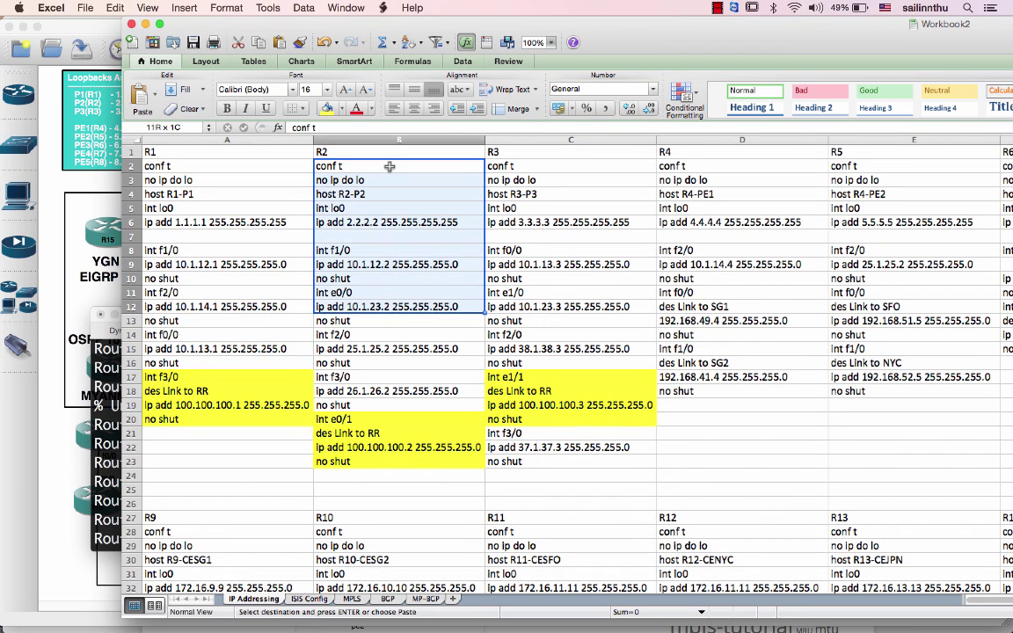
pyautogui.hotkey('shift', 'Down')
pyautogui.hotkey('shift', 'Down')
pyautogui.press('cmd+c')
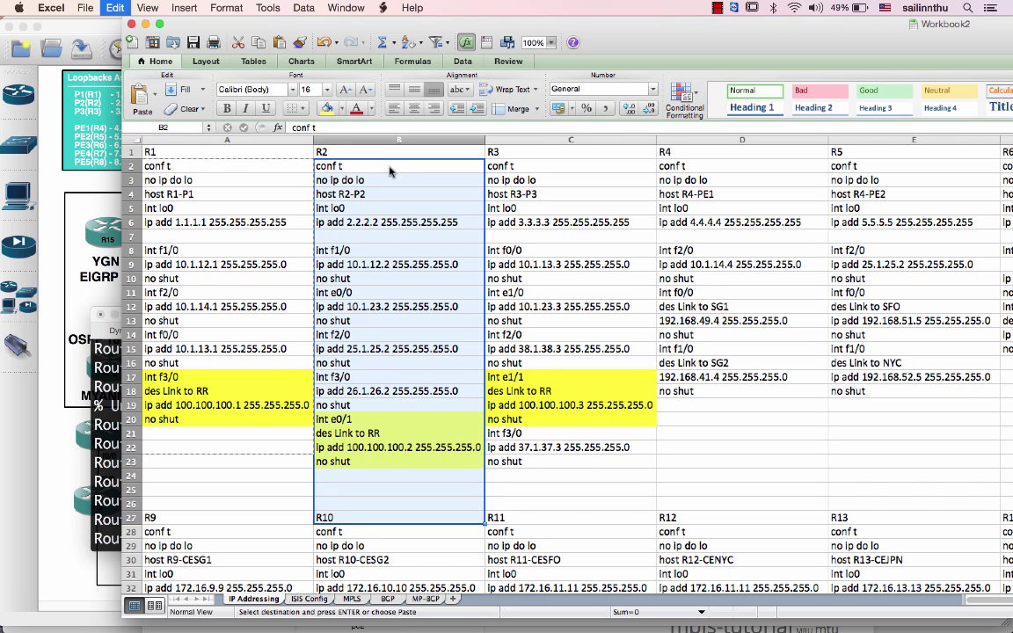
pyautogui.press('Up')
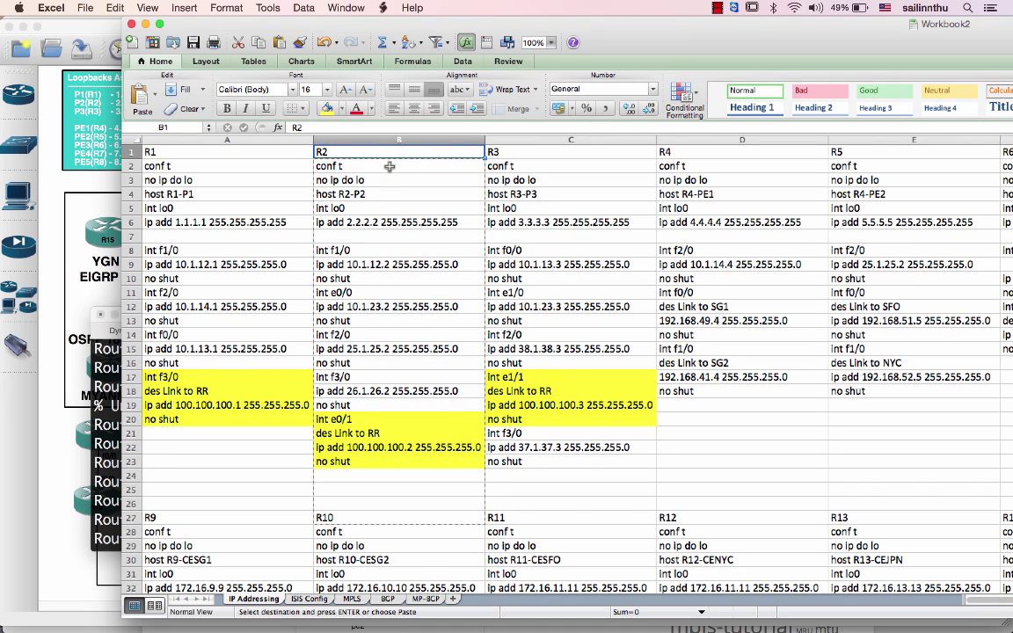
# Copy R2's configuration commands in cells B2:B24 and paste them into R2's console in Terminal
pyautogui.press('Down')
pyautogui.hotkey('shift', 'Down')
pyautogui.hotkey('shift', 'Down')
pyautogui.hotkey('shift', 'Down')
pyautogui.hotkey('shift', 'Down')
pyautogui.hotkey('shift', 'Down')
pyautogui.hotkey('shift', 'Down')
pyautogui.hotkey('shift', 'Down')
pyautogui.hotkey('shift', 'Down')
pyautogui.hotkey('shift', 'Down')
pyautogui.hotkey('shift', 'Down')
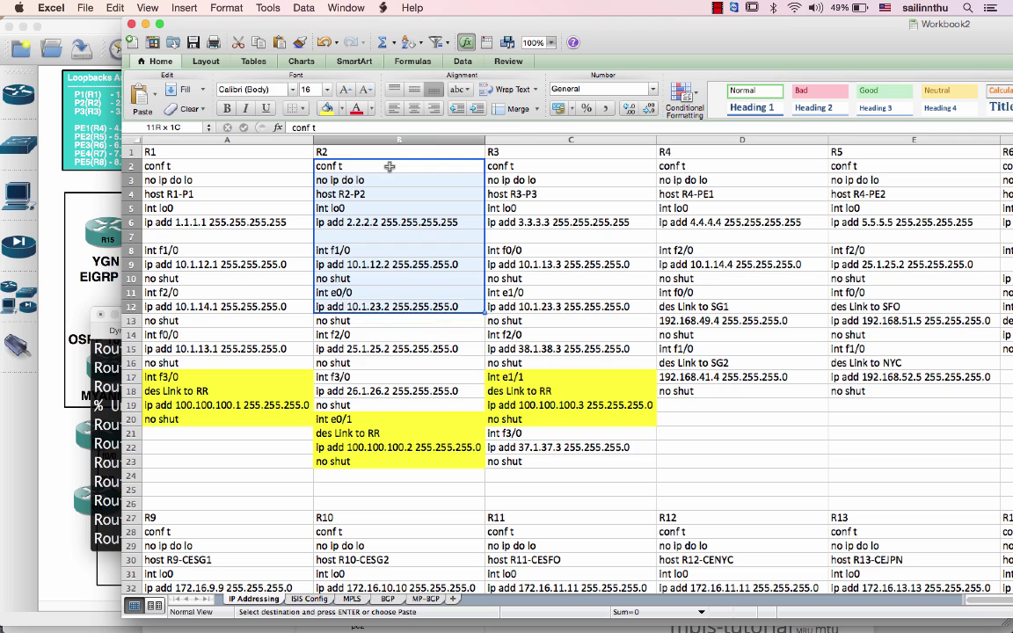
pyautogui.moveTo(390, 166); pyautogui.dragTo(392, 483)
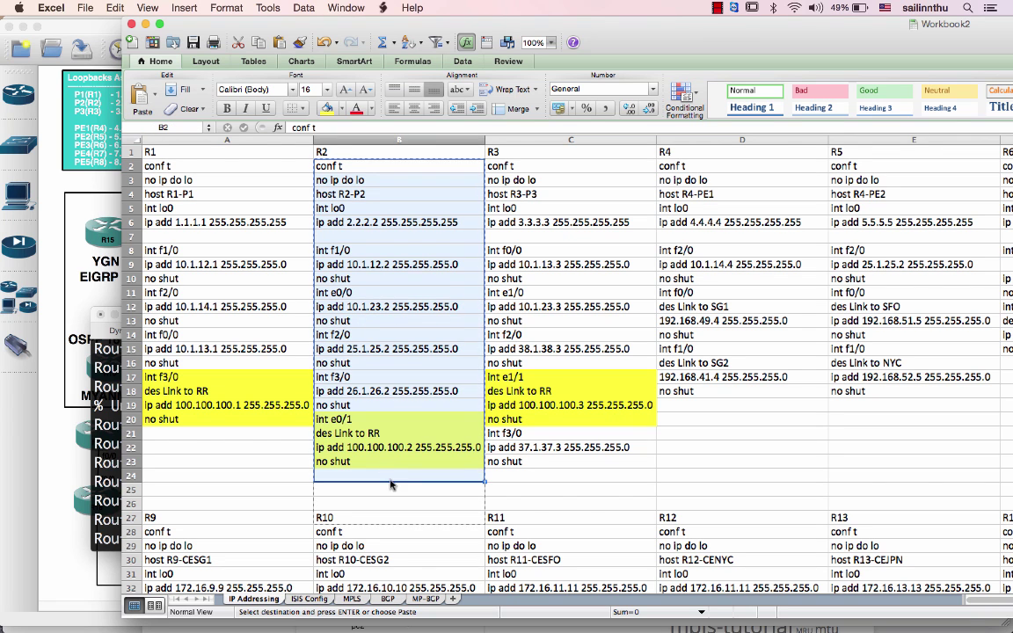
pyautogui.press('super+Tab')
pyautogui.press('super+v')
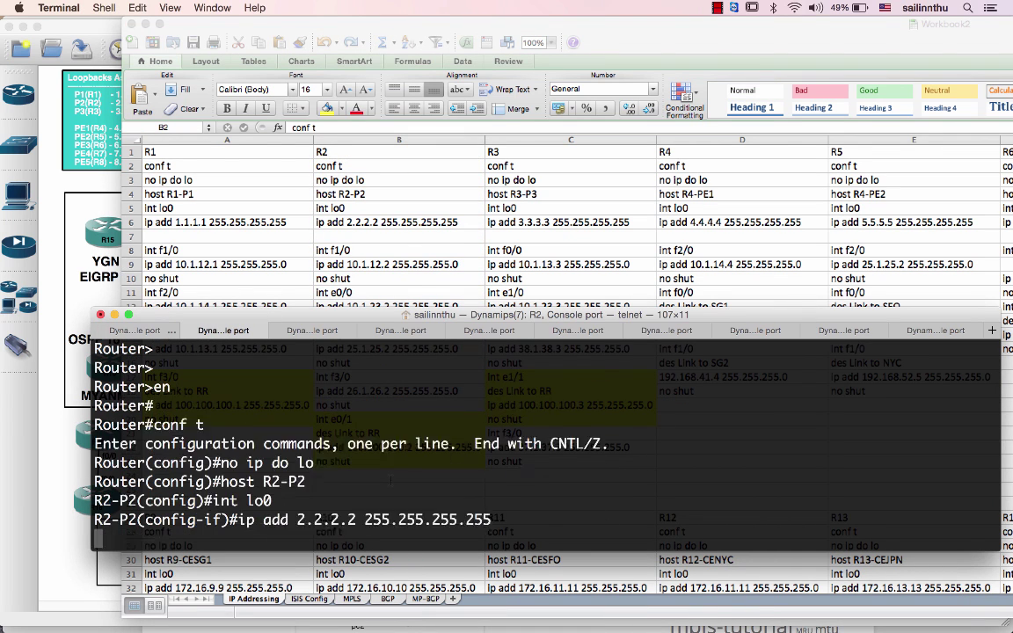
# Copy R3's configuration commands in cells C2:C23 of the Excel workbook and paste them into R3's Terminal console
pyautogui.press('super+shift+bracketright')
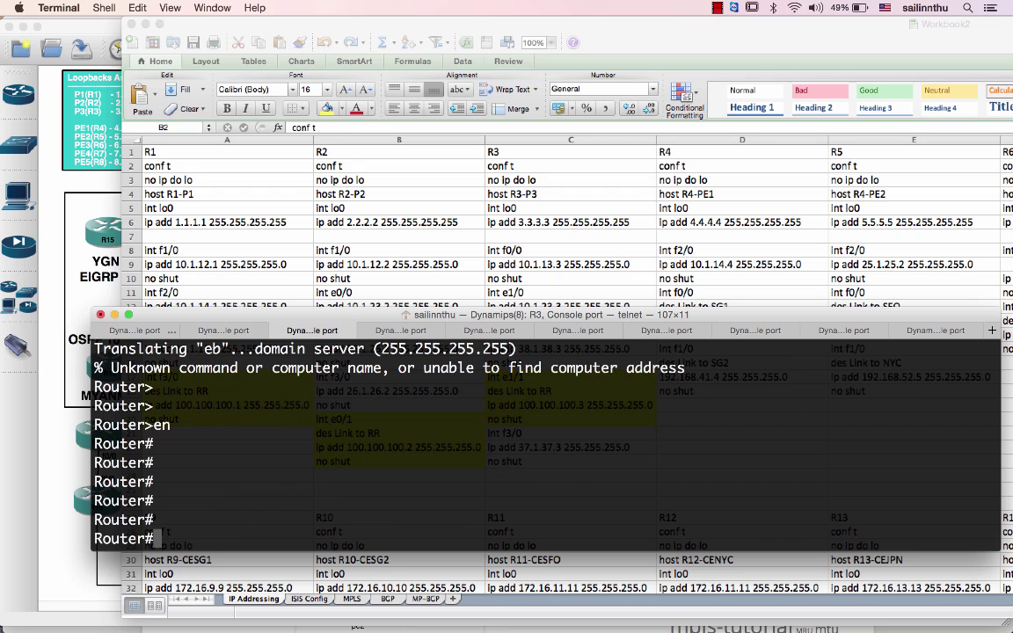
pyautogui.press('super+Tab')
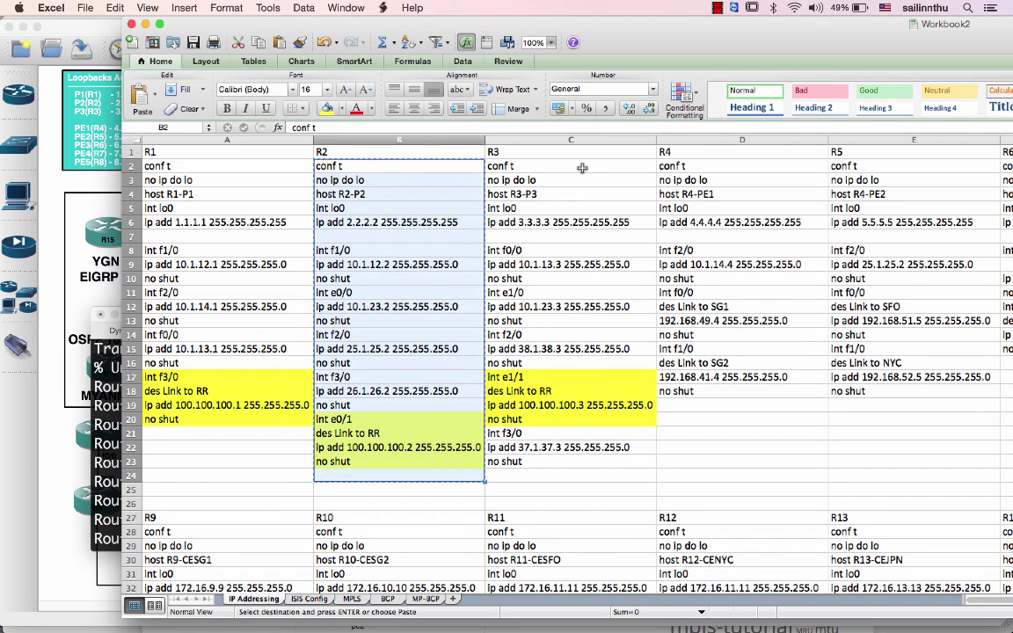
pyautogui.moveTo(583, 165); pyautogui.dragTo(538, 467)
pyautogui.press('super+c')
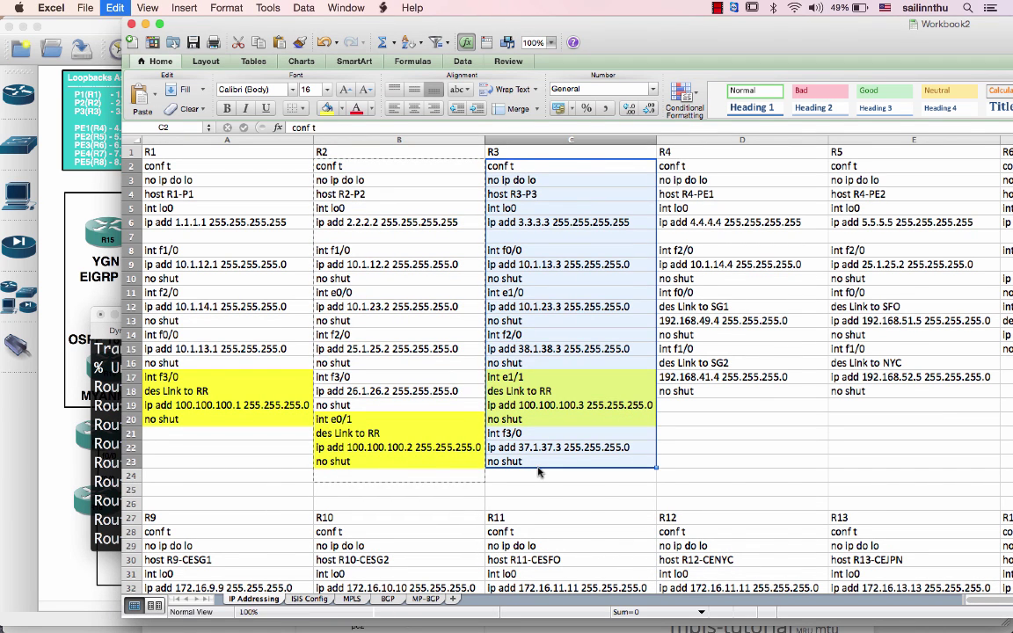
pyautogui.press('super+Tab')
pyautogui.press('super+v')
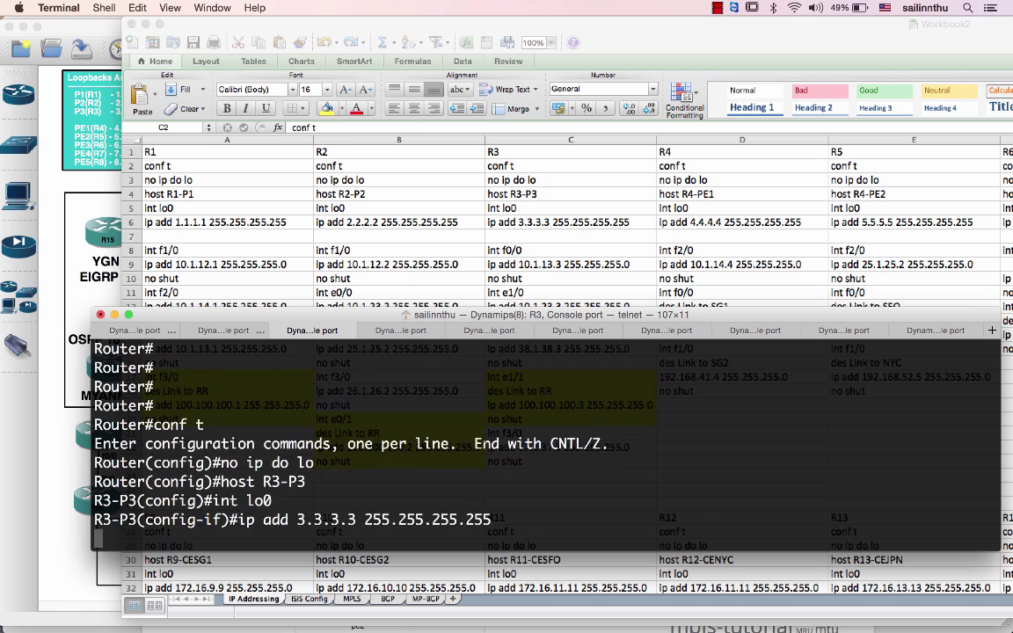
# Back in the Excel workbook, copy R4's configuration commands in cells D2:D21
pyautogui.press('super+Tab')
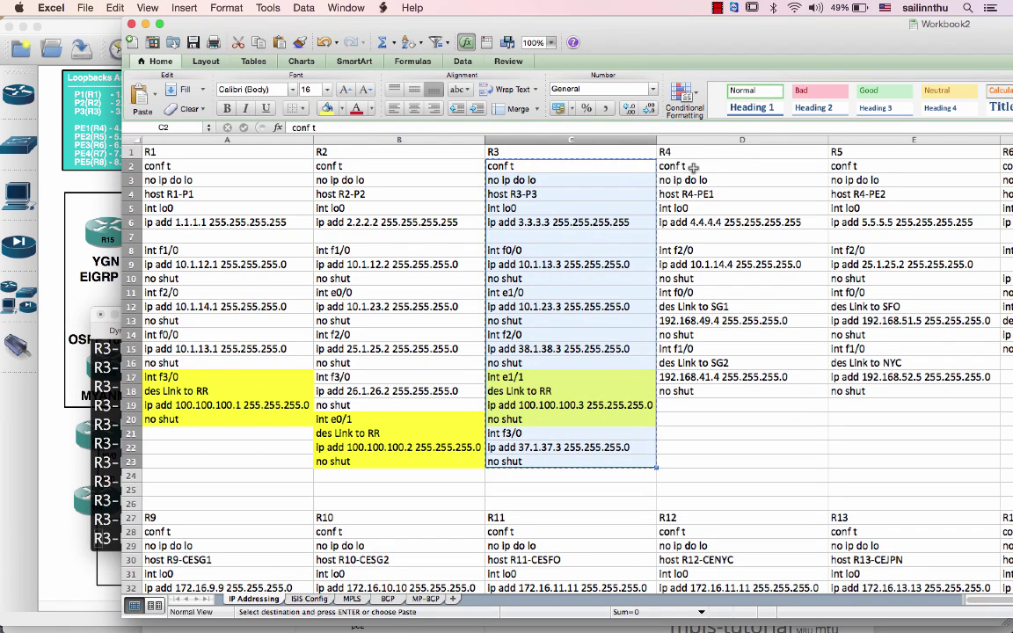
pyautogui.click(692, 167)
pyautogui.hotkey('shift', 'Down')
pyautogui.hotkey('shift', 'Down')
pyautogui.hotkey('shift', 'Down')
pyautogui.hotkey('shift', 'Down')
pyautogui.hotkey('shift', 'Down')
pyautogui.hotkey('shift', 'Down')
pyautogui.hotkey('shift', 'Down')
pyautogui.hotkey('shift', 'Down')
pyautogui.hotkey('shift', 'Down')
pyautogui.hotkey('shift', 'Down')
pyautogui.hotkey('shift', 'Down')
pyautogui.hotkey('shift', 'Down')
pyautogui.hotkey('shift', 'Down')
pyautogui.hotkey('shift', 'Down')
pyautogui.hotkey('shift', 'Down')
pyautogui.hotkey('shift', 'Down')
pyautogui.hotkey('shift', 'Down')
pyautogui.hotkey('shift', 'Down')
pyautogui.hotkey('shift', 'Down')
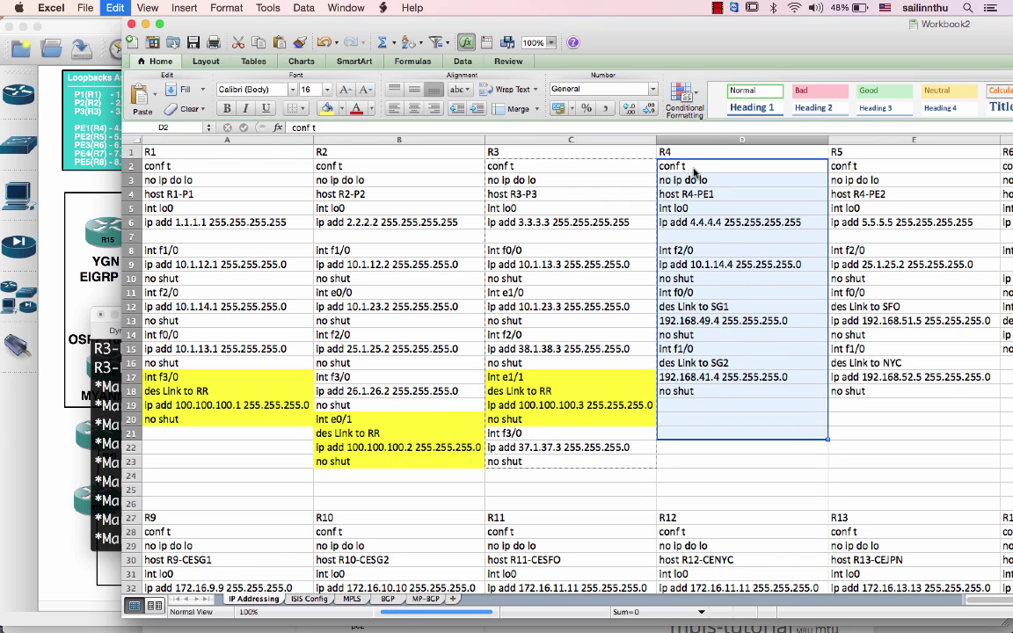
pyautogui.press('super+c')
# In R4's console in Terminal, enter privileged mode with en and paste the copied R4-PE1 configuration
pyautogui.press('super+Tab')
pyautogui.click(397, 330)
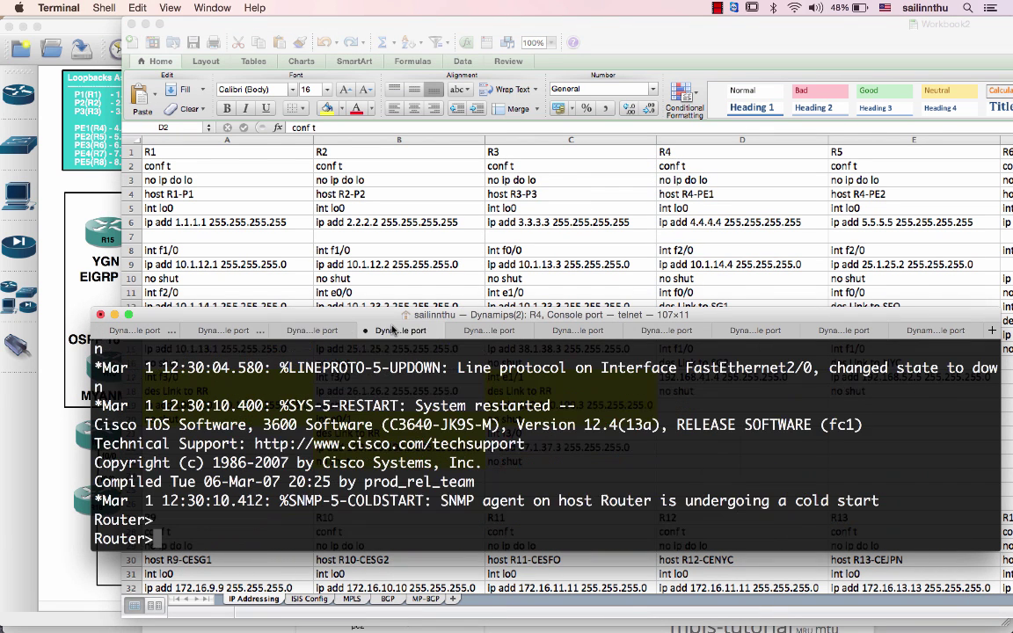
pyautogui.press('super+v')
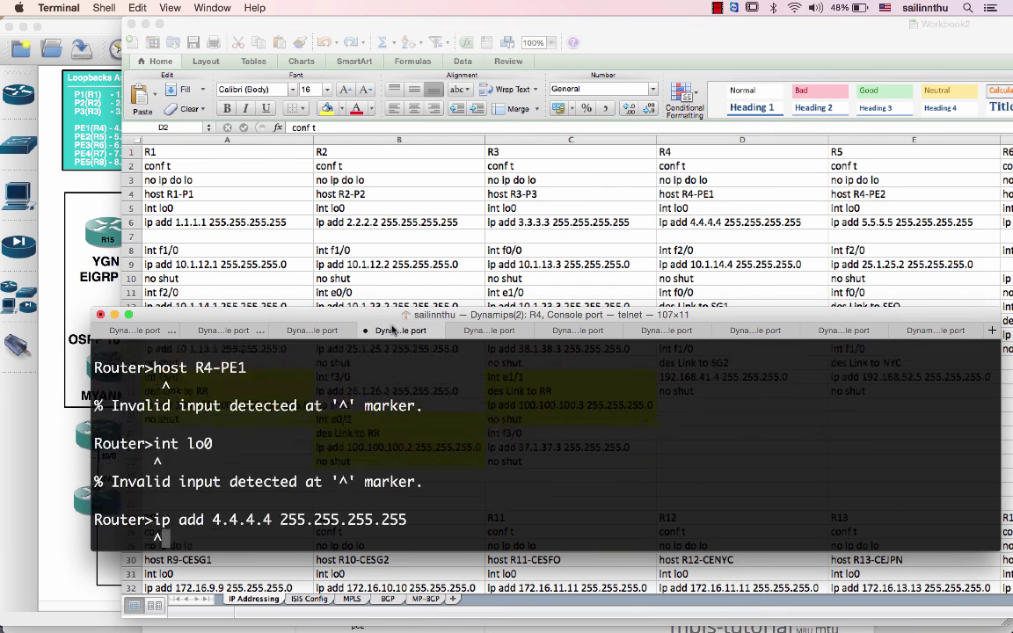
pyautogui.write('eb')
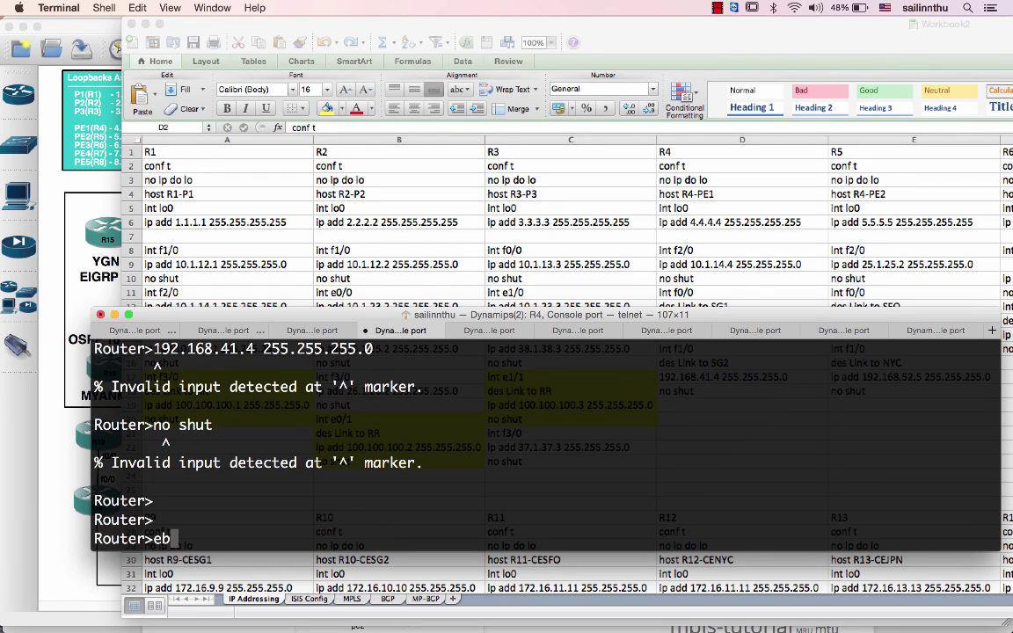
pyautogui.press('BackSpace')
pyautogui.write('n')
pyautogui.press('Return')
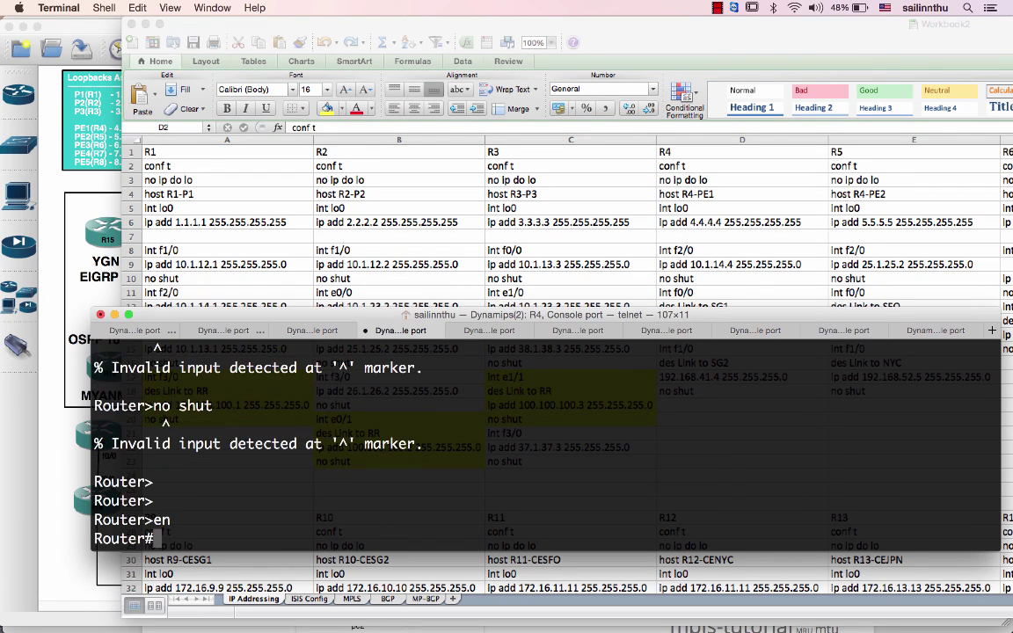
pyautogui.press('super+v')
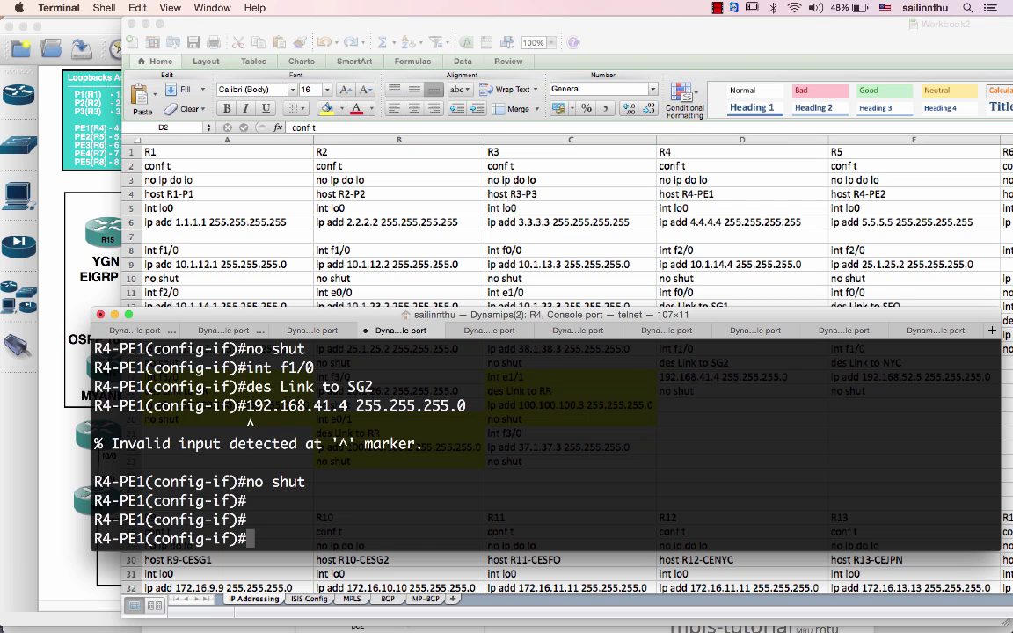
# Check R4's console output, then correct cell D13 in the Excel workbook to "ip add 192.168.49.4 255.255.255.0"
pyautogui.press('super+shift+bracketright')
pyautogui.press('super+shift+bracketleft')
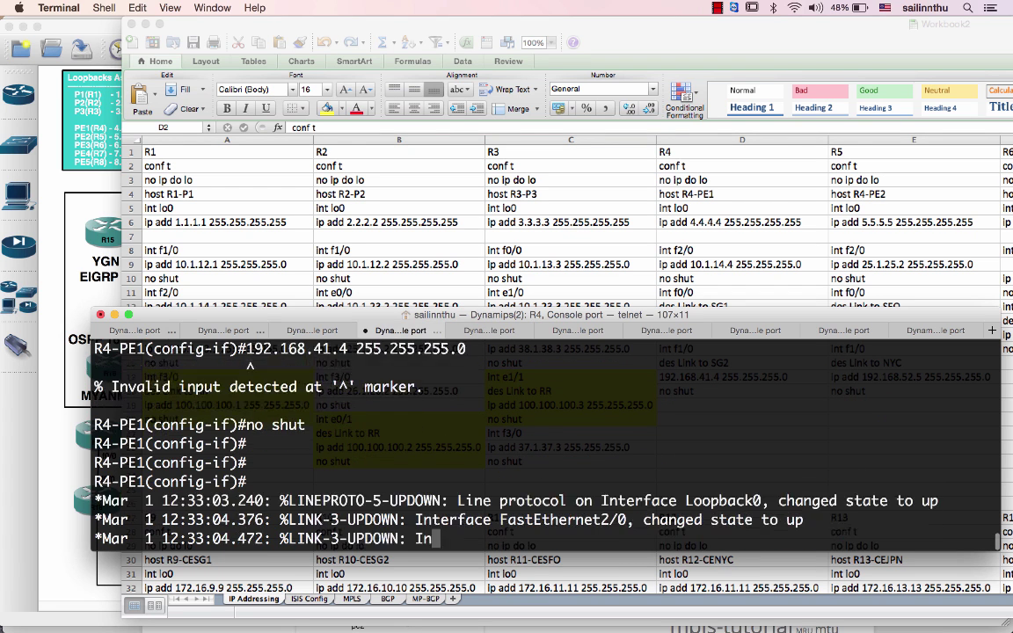
pyautogui.scroll(3, 545, 440)
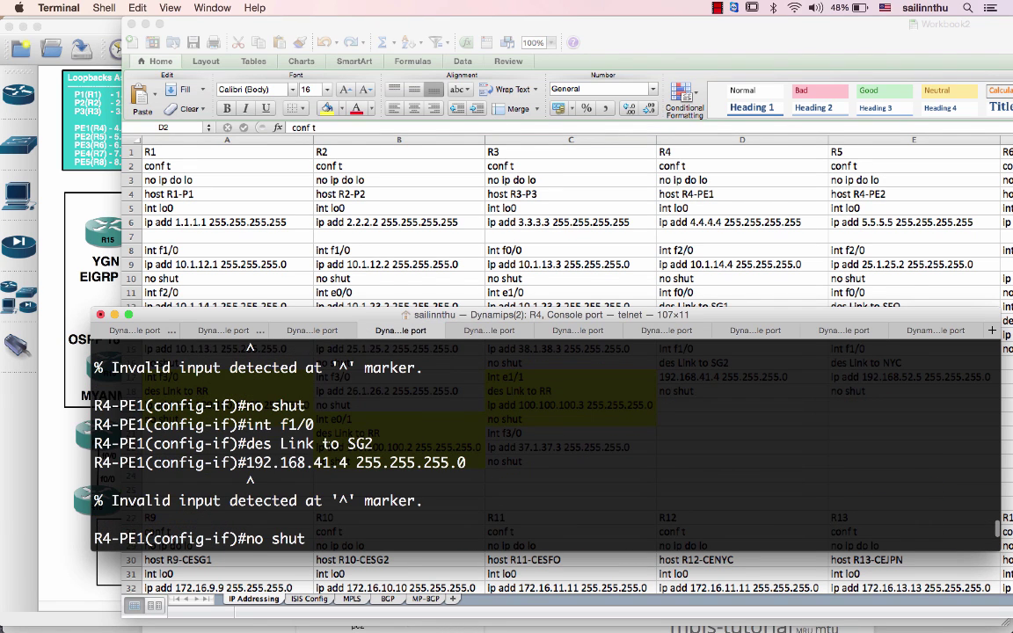
pyautogui.click(531, 293)
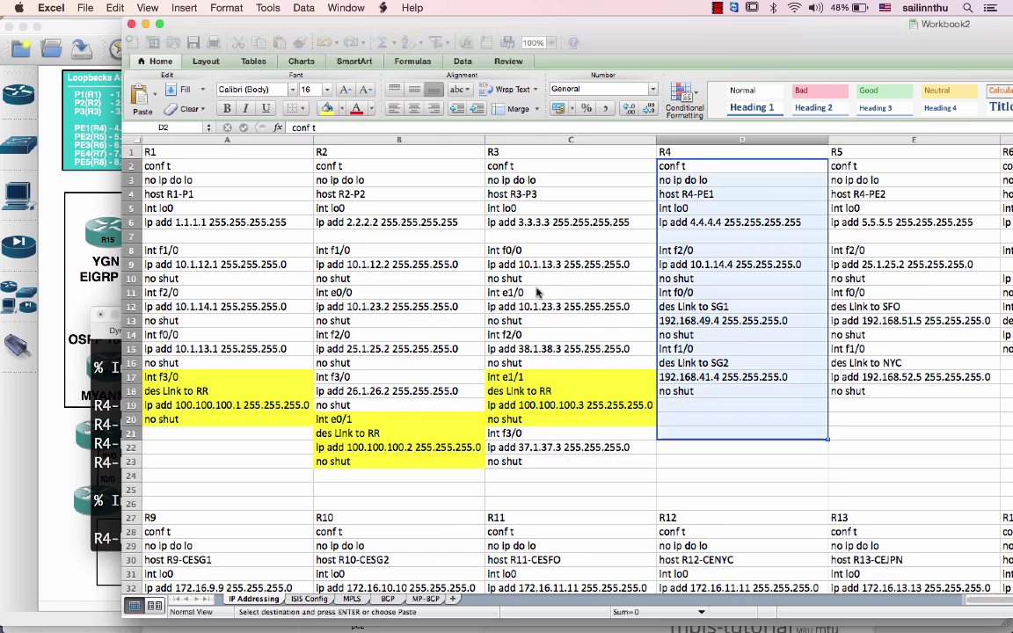
pyautogui.press('Escape')
pyautogui.doubleClick(662, 320)
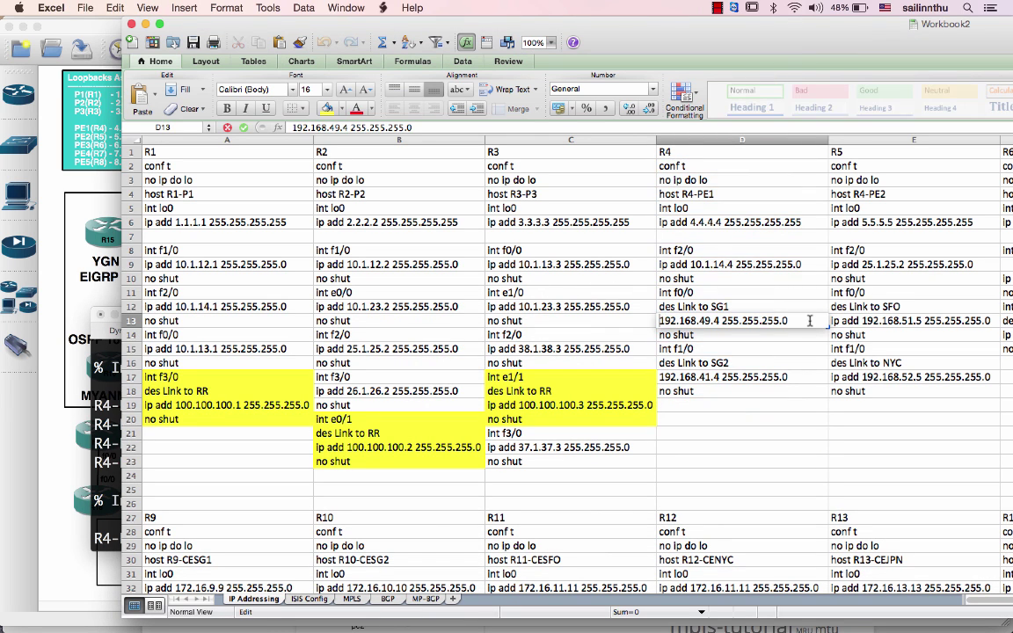
pyautogui.write('ip ')
pyautogui.write('add')
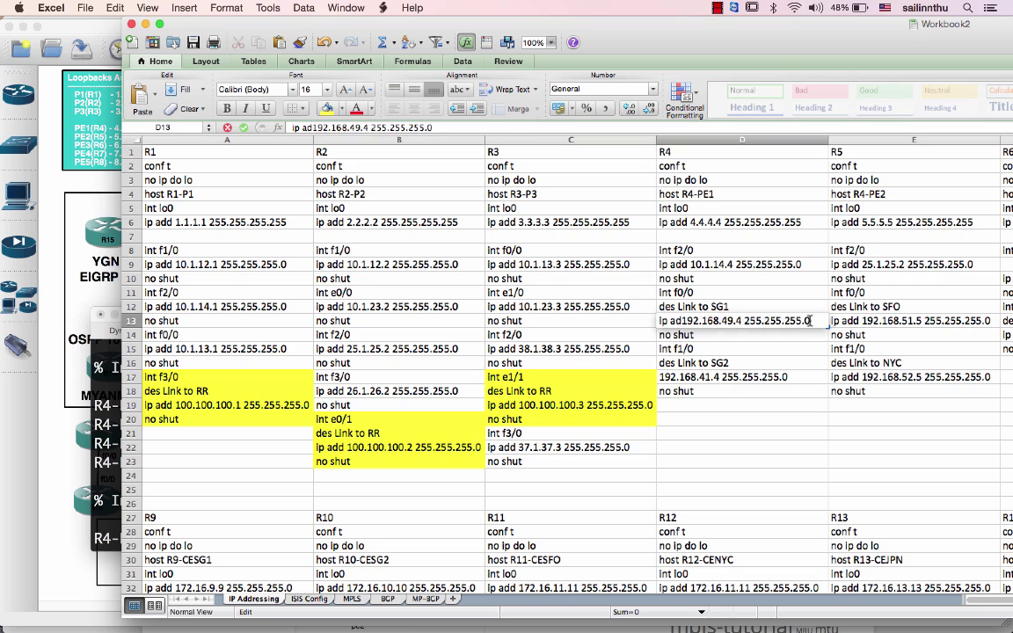
pyautogui.press('Return')
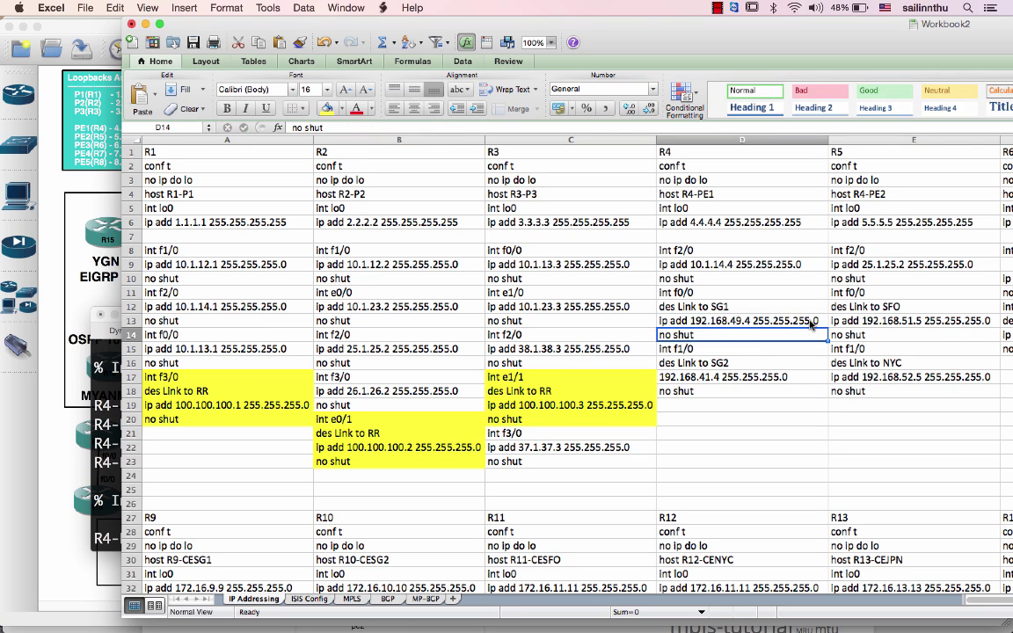
# Correct cell D17 in R4's column to "ip add 192.168.41.4 255.255.255.0"
pyautogui.doubleClick(660, 378)
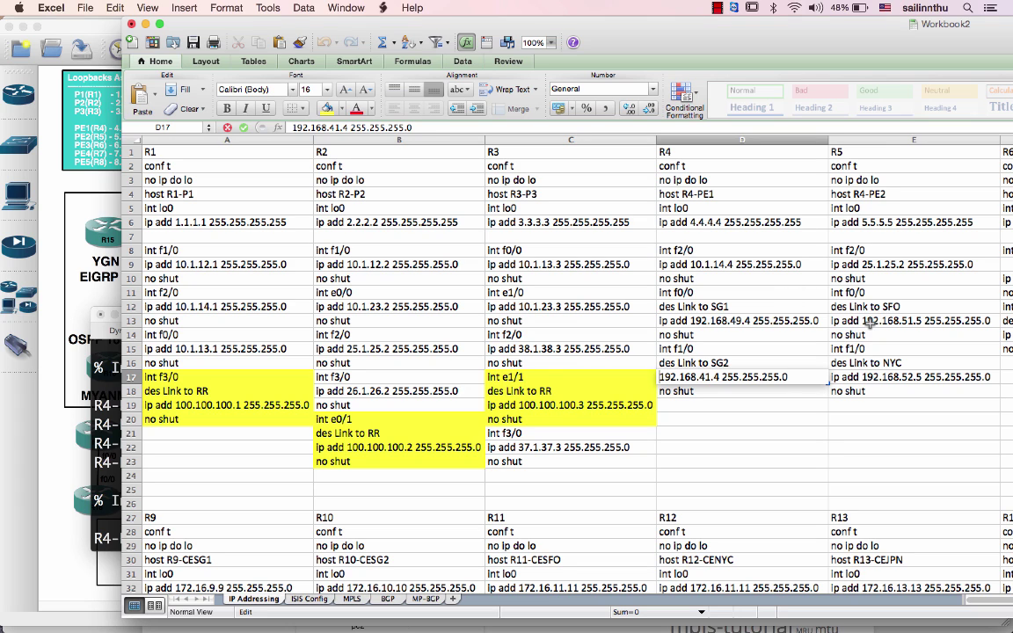
pyautogui.write('ip add')
pyautogui.press('Return')
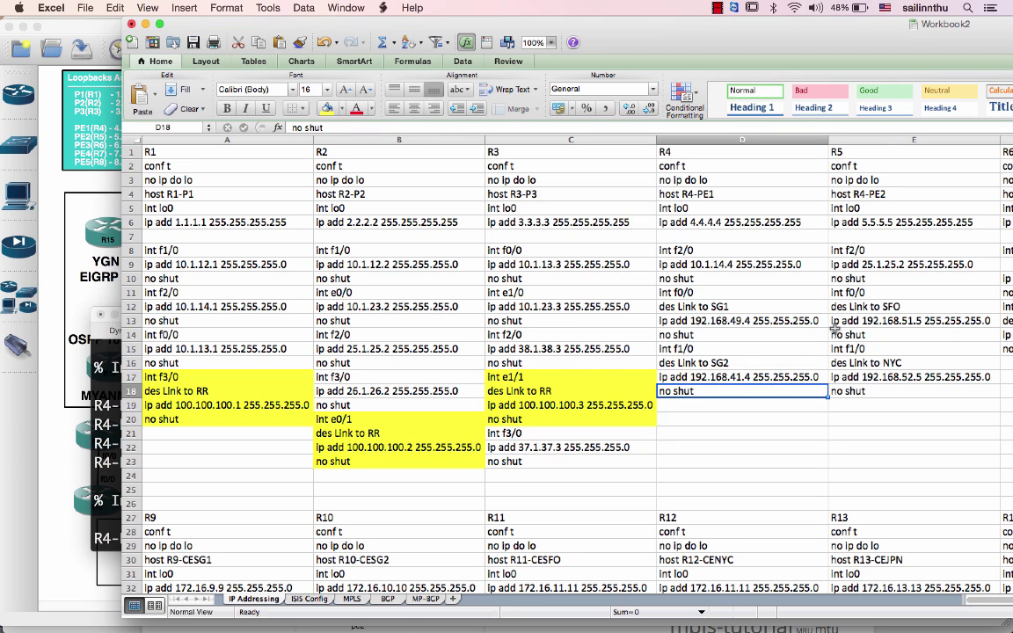
# Copy R4's corrected configuration commands in cells D2:D19 and paste them into R4's console in Terminal
pyautogui.click(698, 166)
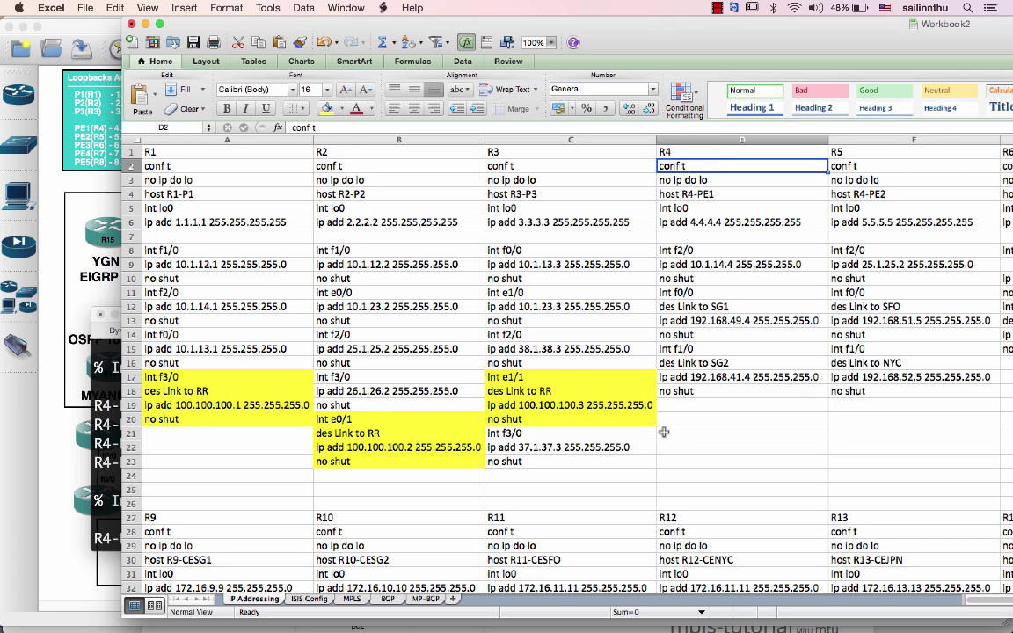
pyautogui.keyDown('shift'); pyautogui.click(690, 408); pyautogui.keyUp('shift')
pyautogui.press('super+c')
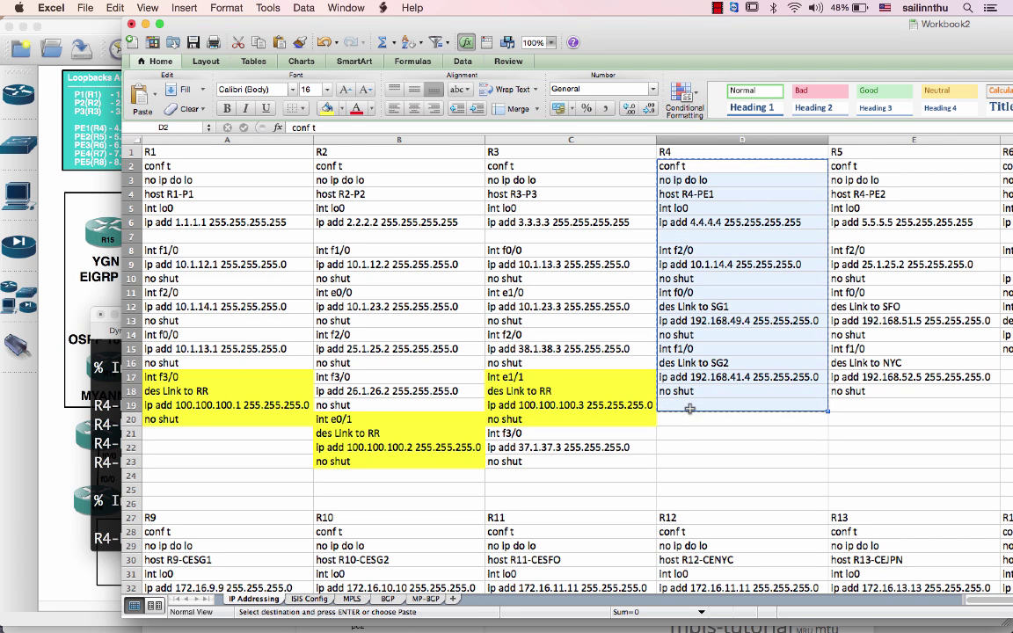
pyautogui.press('super+Tab')
pyautogui.press('super+v')
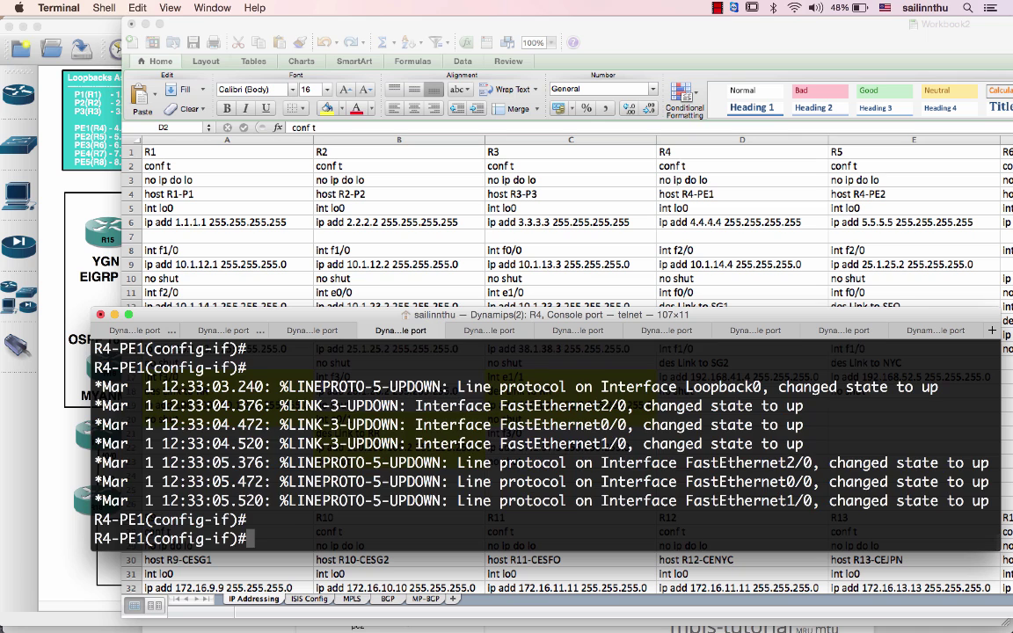
pyautogui.press('super+v')
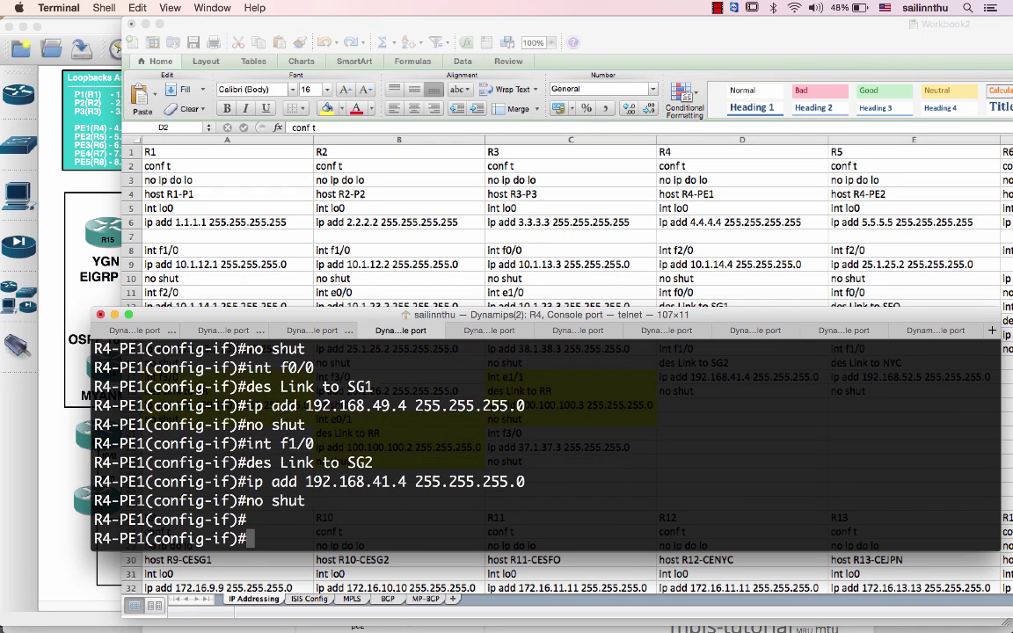
# Review the pasted commands in R4's console output and leave configuration mode with end
pyautogui.scroll(3, 407, 481)
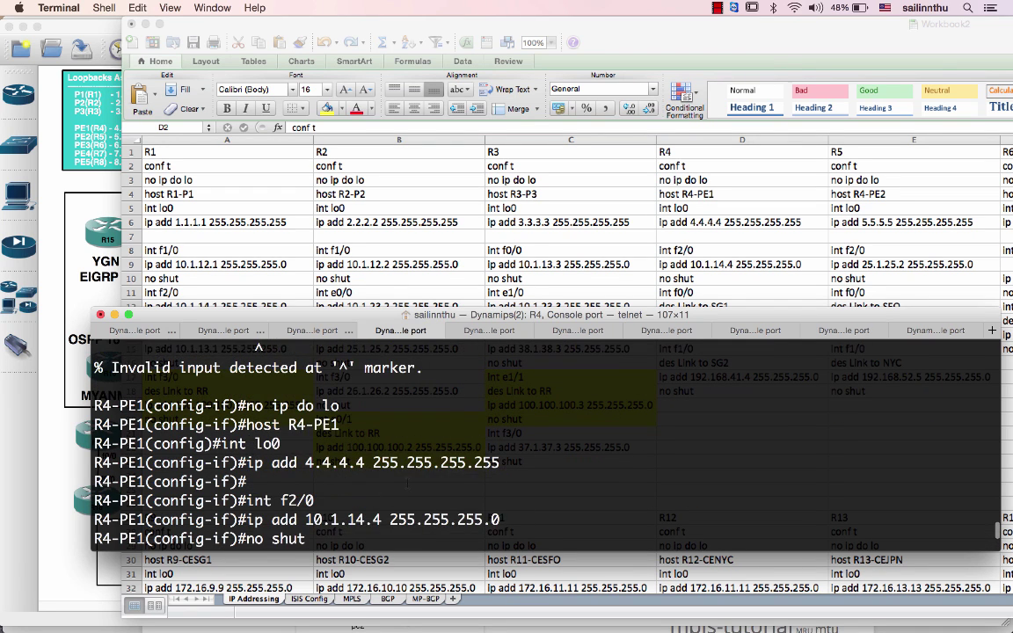
pyautogui.scroll(-5, 259, 347)
pyautogui.write('end')
# Switch to R5's console and enter privileged mode with en
pyautogui.press('super+shift+bracketright')
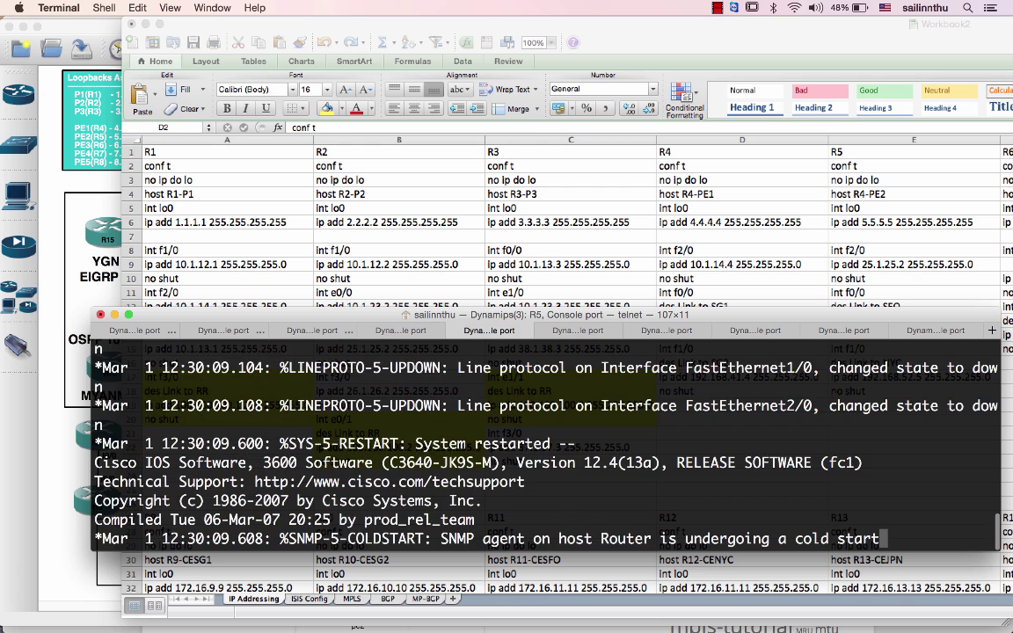
pyautogui.press('Return')
pyautogui.press('Return')
pyautogui.press('Return')
pyautogui.write('en')
pyautogui.press('Return')
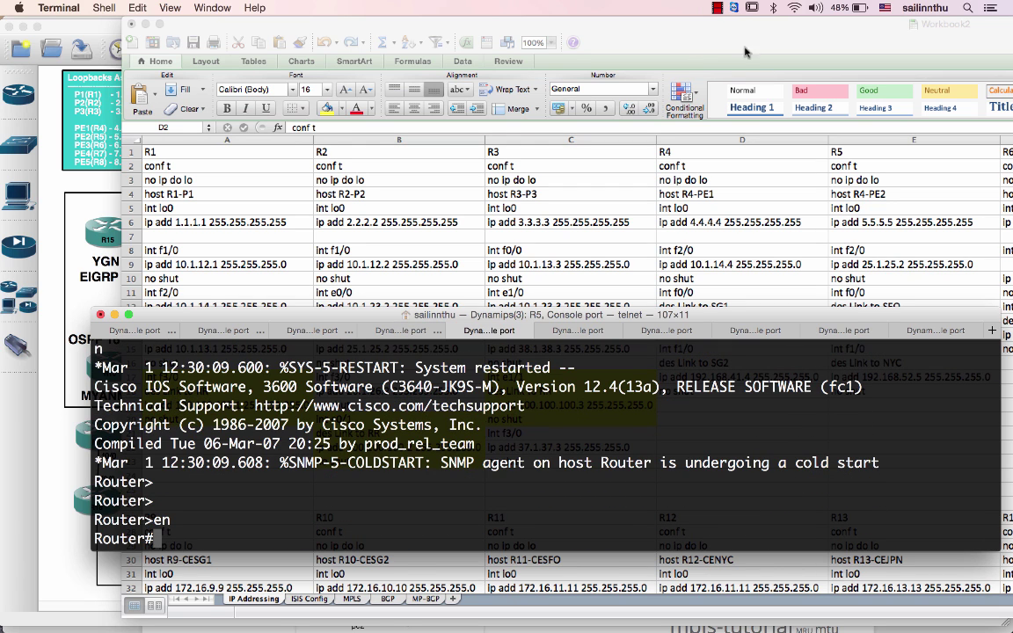
# Copy R5's configuration commands from column E of the Excel workbook and paste them into R5's console in Terminal
pyautogui.click(754, 169)
pyautogui.click(870, 173)
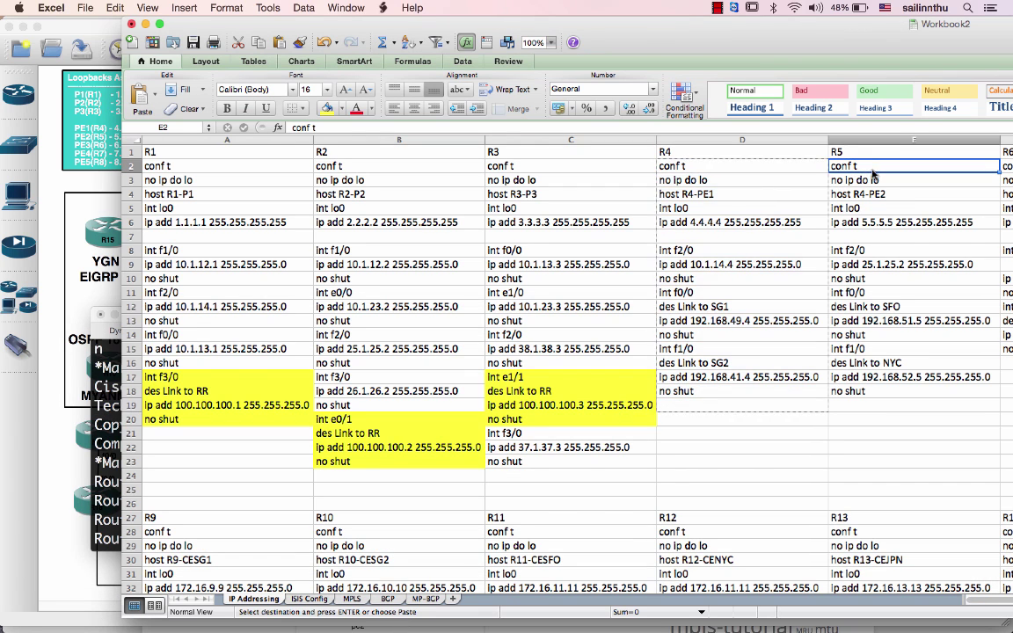
pyautogui.keyDown('shift'); pyautogui.click(866, 403); pyautogui.keyUp('shift')
pyautogui.press('super+c')
pyautogui.press('super+Tab')
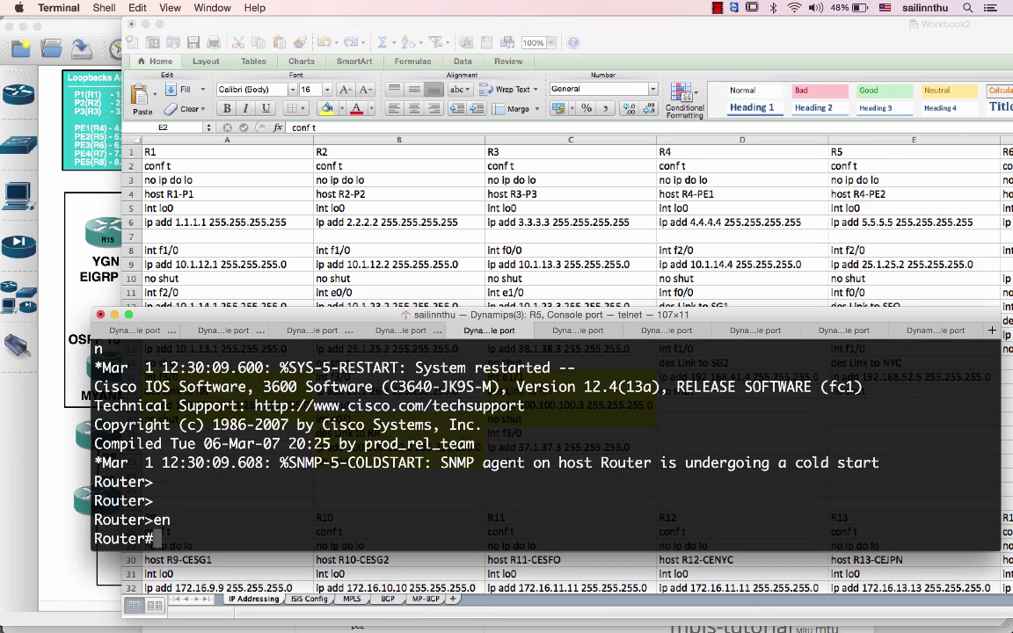
pyautogui.press('super+v')
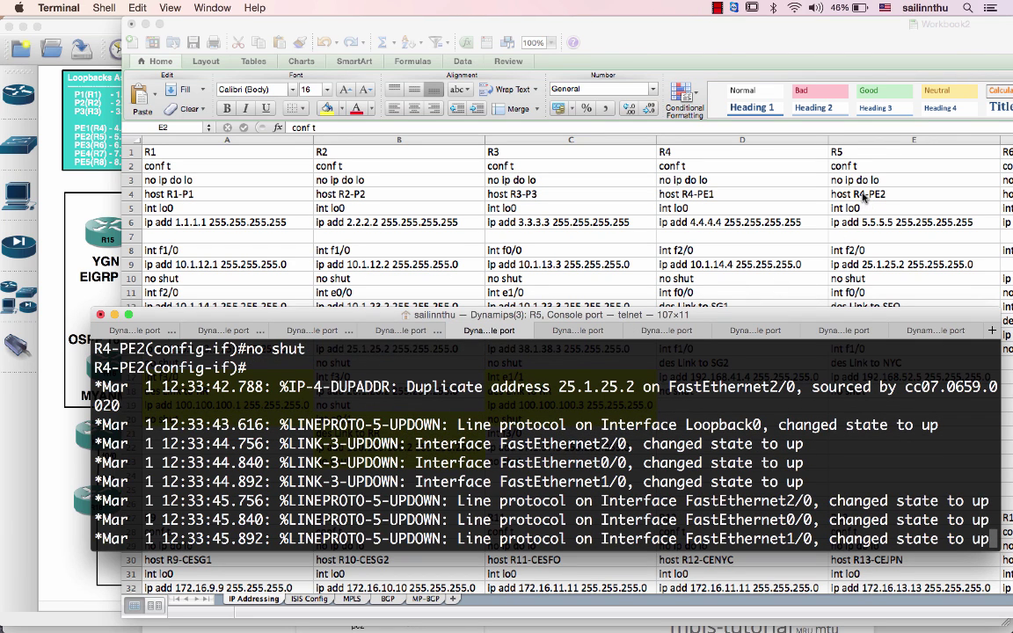
# In the Excel workbook, correct R5's hostname command in cell E4 to "host R5-PE2"
pyautogui.click(865, 198)
pyautogui.doubleClick(884, 192)
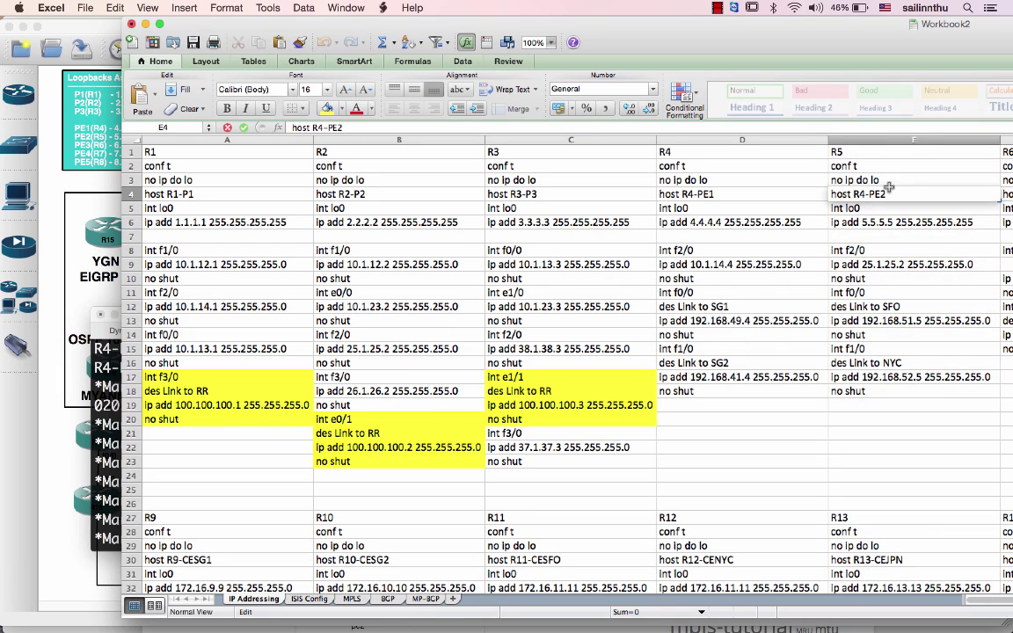
pyautogui.hotkey('shift', 'Left')
pyautogui.write('5')
pyautogui.press('Return')
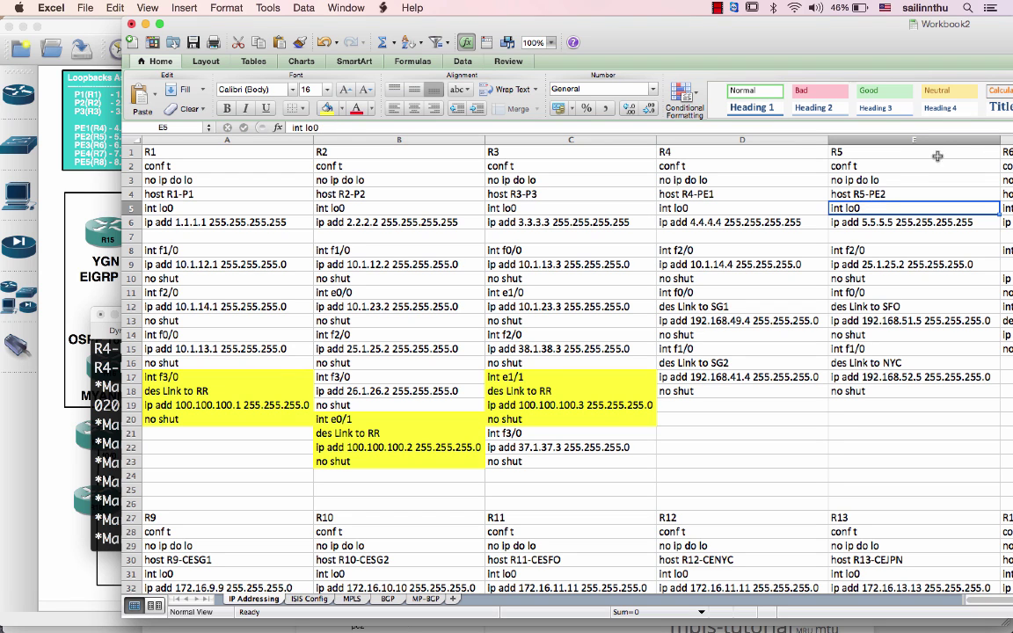
# Copy cells E2:E4 with the corrected hostname, paste them into R5's console in Terminal, and leave configuration mode with end
pyautogui.click(896, 165)
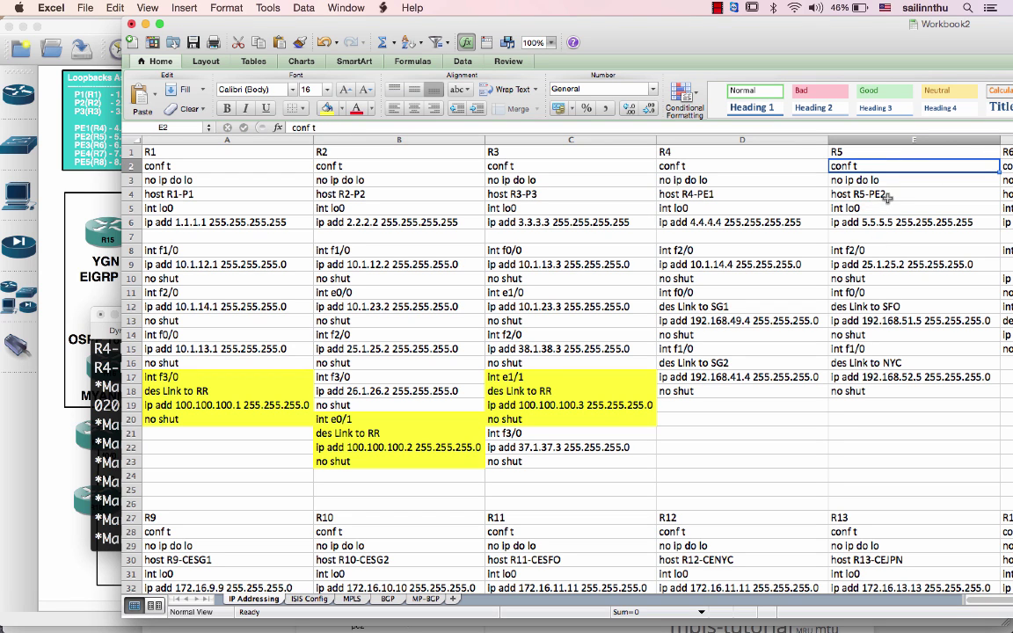
pyautogui.press('super+c')
pyautogui.press('super+Tab')
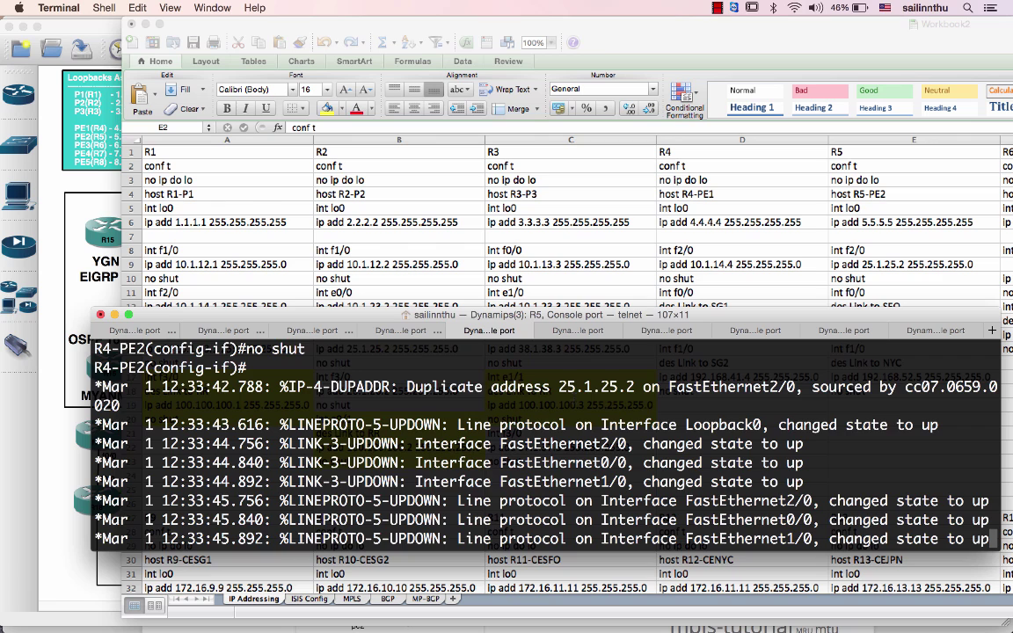
pyautogui.press('super+v')
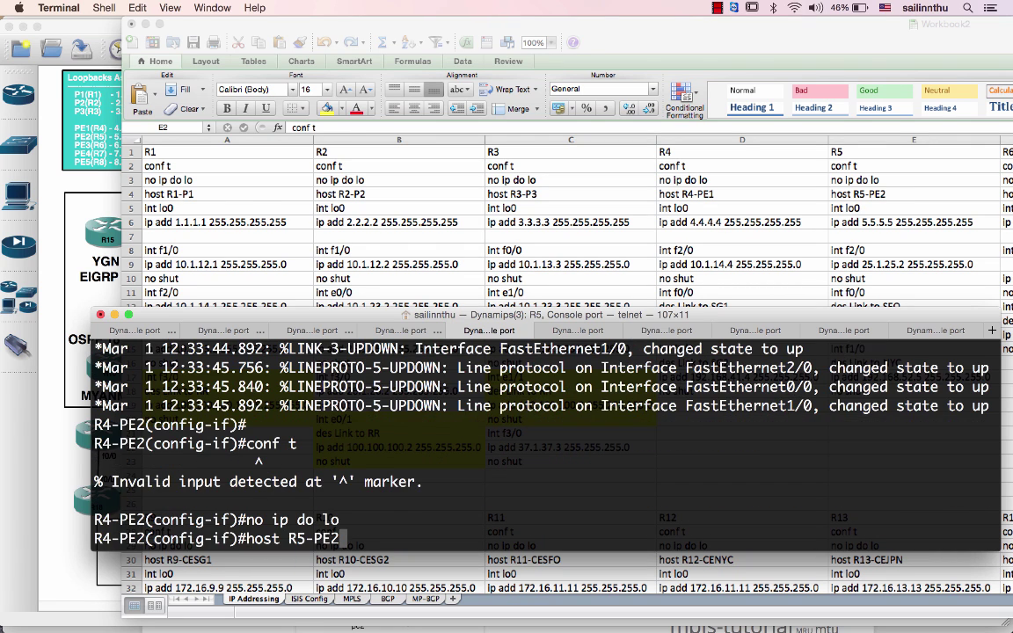
pyautogui.write('end')
pyautogui.press('Return')
# Switch to R6's console and enter privileged mode with en
pyautogui.press('super+shift+bracketright')
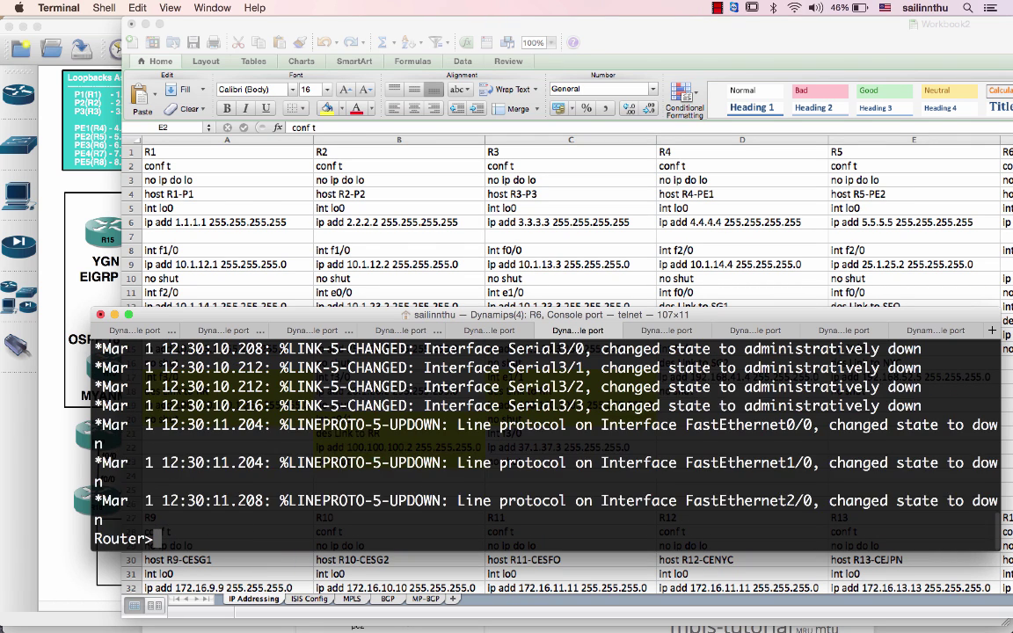
pyautogui.write('en')
pyautogui.press('Return')
# In the Excel workbook, correct the hostname commands to "host R6-PE3" in cell F4 and "host R7-PE4" in cell G4
pyautogui.press('super+Tab')
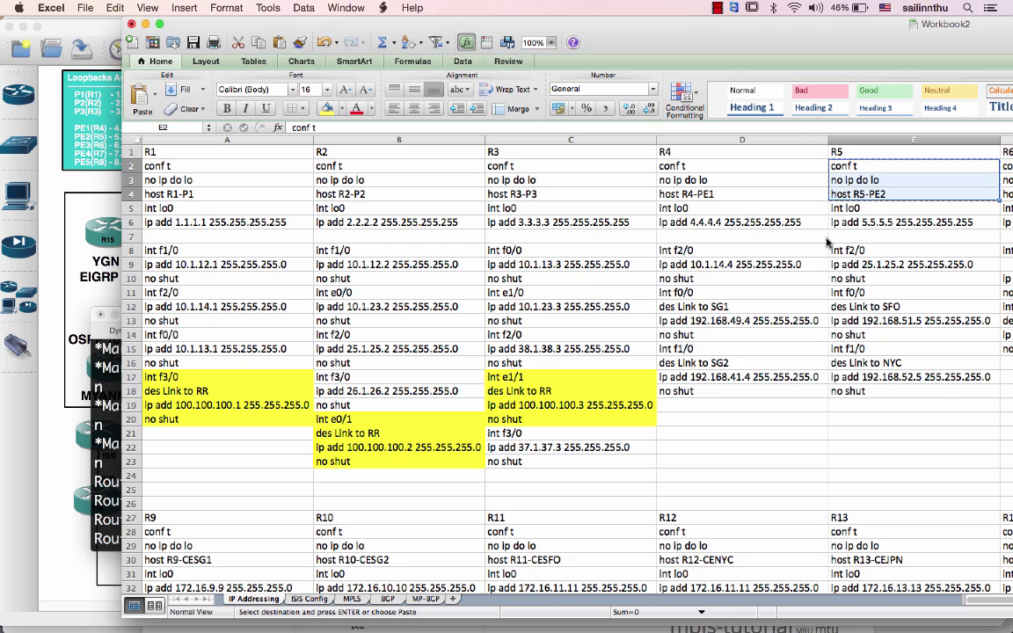
pyautogui.press('Right')
pyautogui.press('Right')
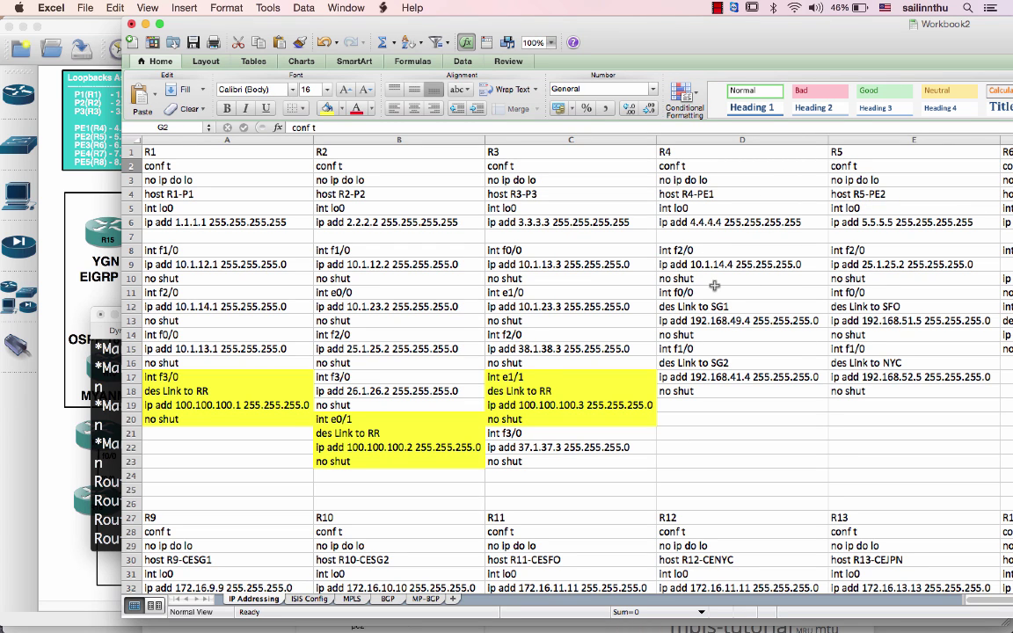
pyautogui.hscroll(2, 714, 286)
pyautogui.click(691, 193)
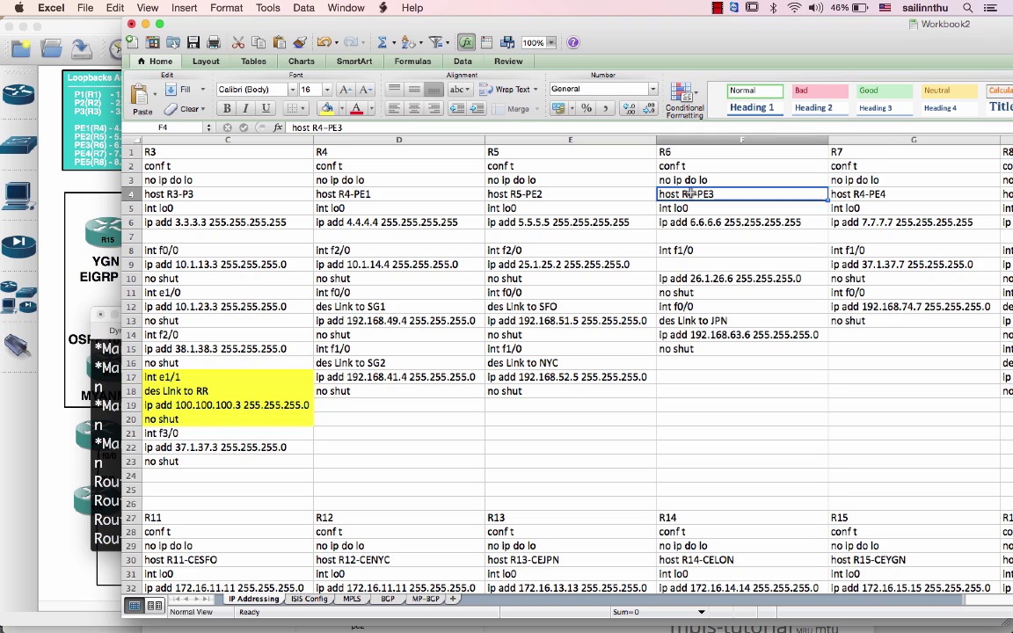
pyautogui.doubleClick(692, 193)
pyautogui.write('6')
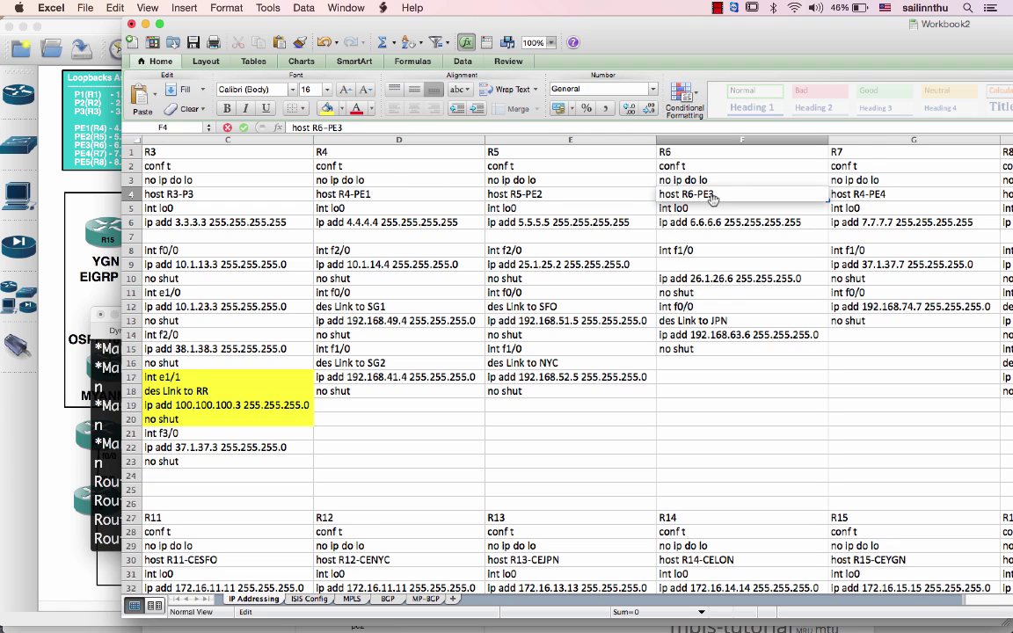
pyautogui.doubleClick(859, 192)
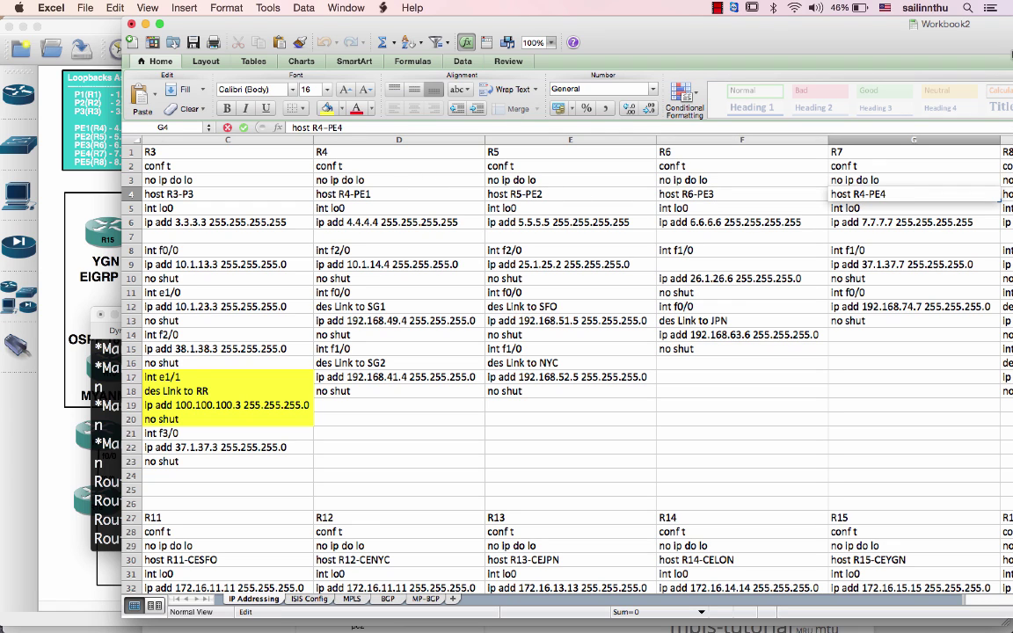
pyautogui.moveTo(858, 194); pyautogui.dragTo(866, 194)
pyautogui.write('7')
pyautogui.press('Return')
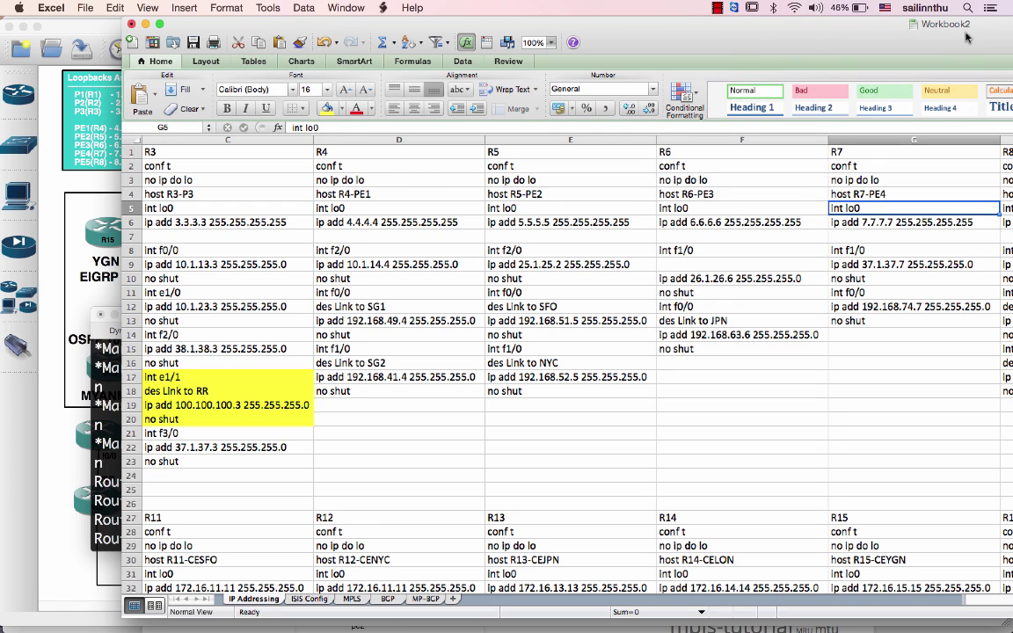
# Copy R6's configuration commands in cells F2:F15 and paste them into R6's console in Terminal
pyautogui.moveTo(698, 165); pyautogui.dragTo(690, 349)
pyautogui.press('cmd+c')
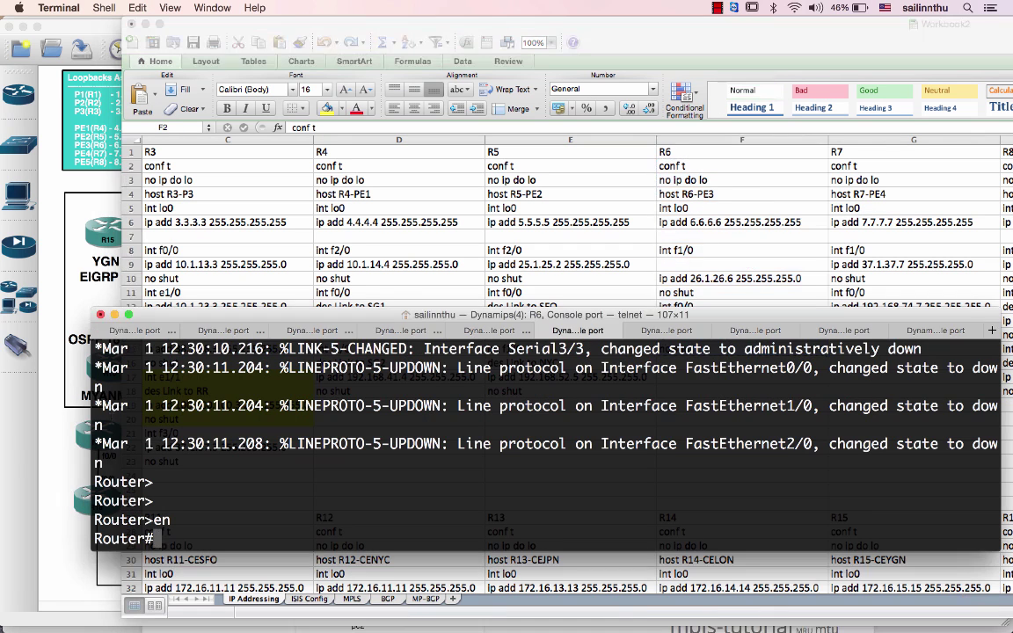
pyautogui.click(106, 379)
pyautogui.press('cmd+v')
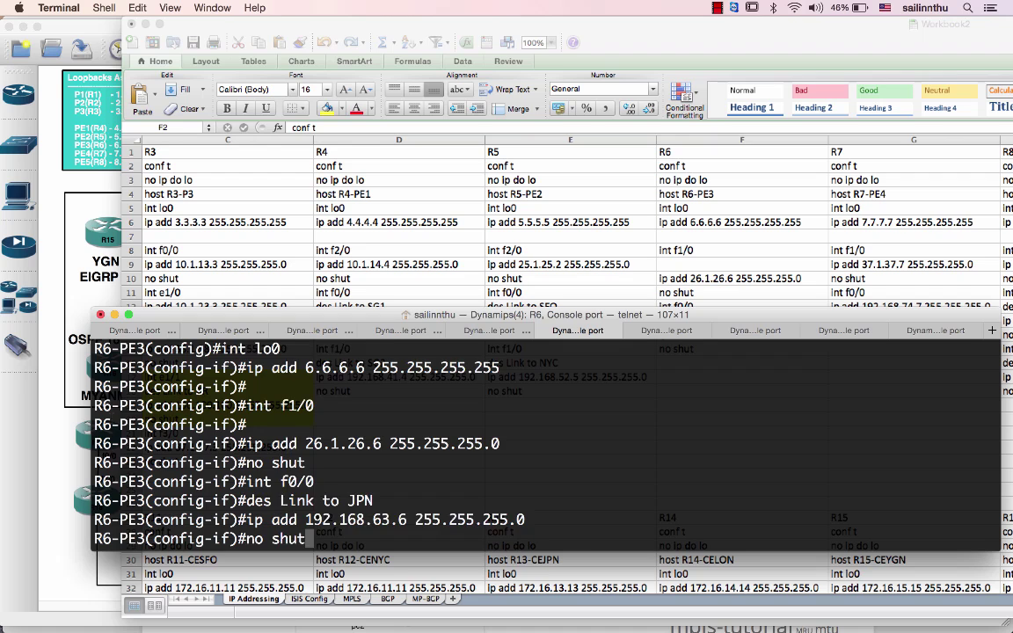
# Switch to R7's console and enter privileged mode with en
pyautogui.press('cmd+shift+bracketright')
pyautogui.press('Return')
pyautogui.press('Return')
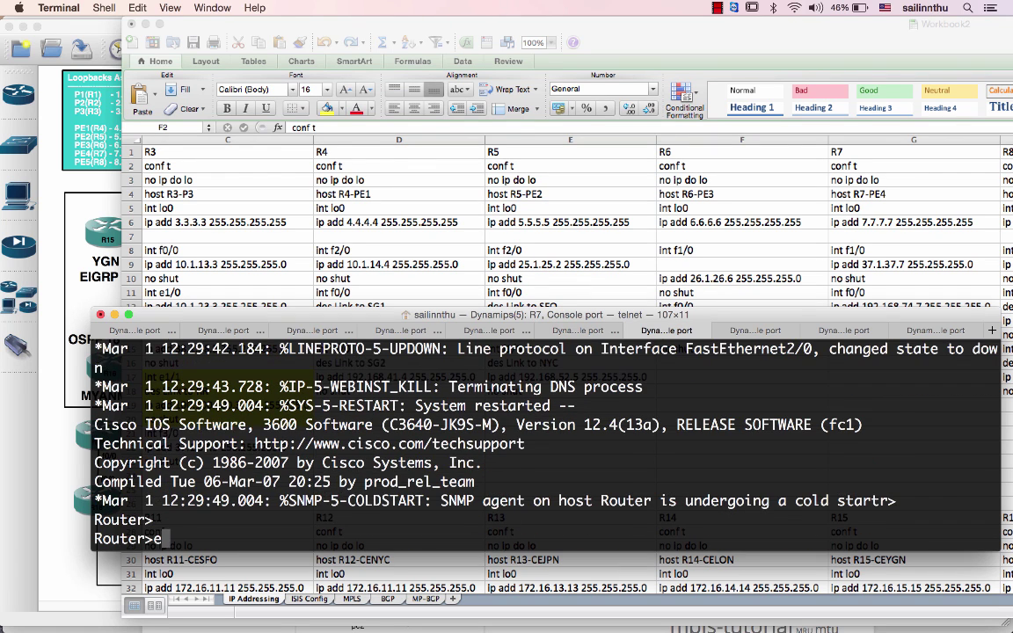
pyautogui.write('en')
pyautogui.press('Return')
# Copy R7's configuration commands in cells G2:G14 of the Excel workbook and paste them into R7's console in Terminal
pyautogui.click(819, 198)
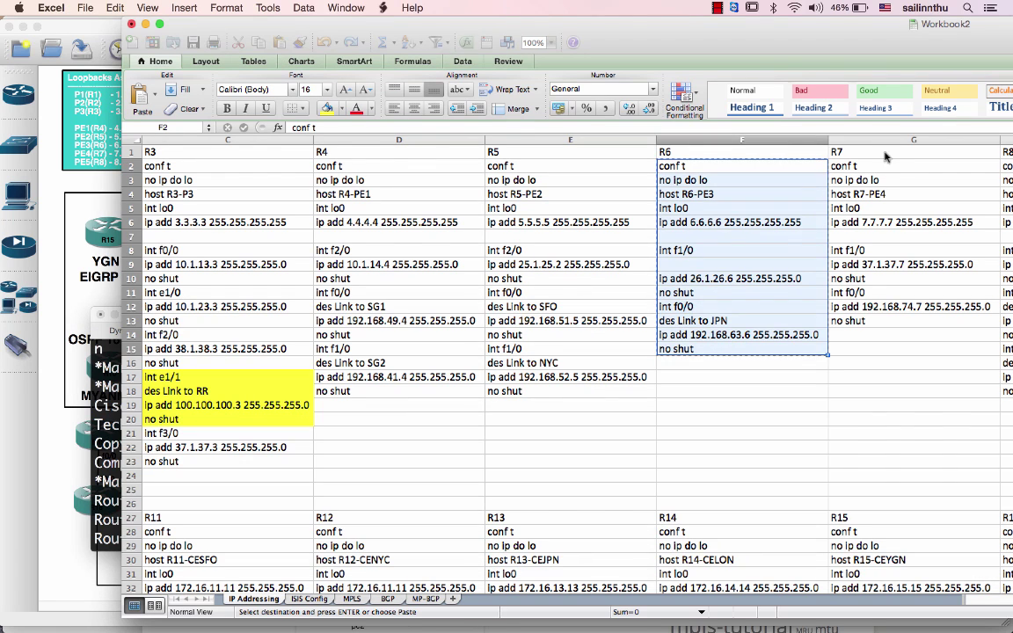
pyautogui.click(881, 165)
pyautogui.keyDown('shift'); pyautogui.click(851, 345); pyautogui.keyUp('shift')
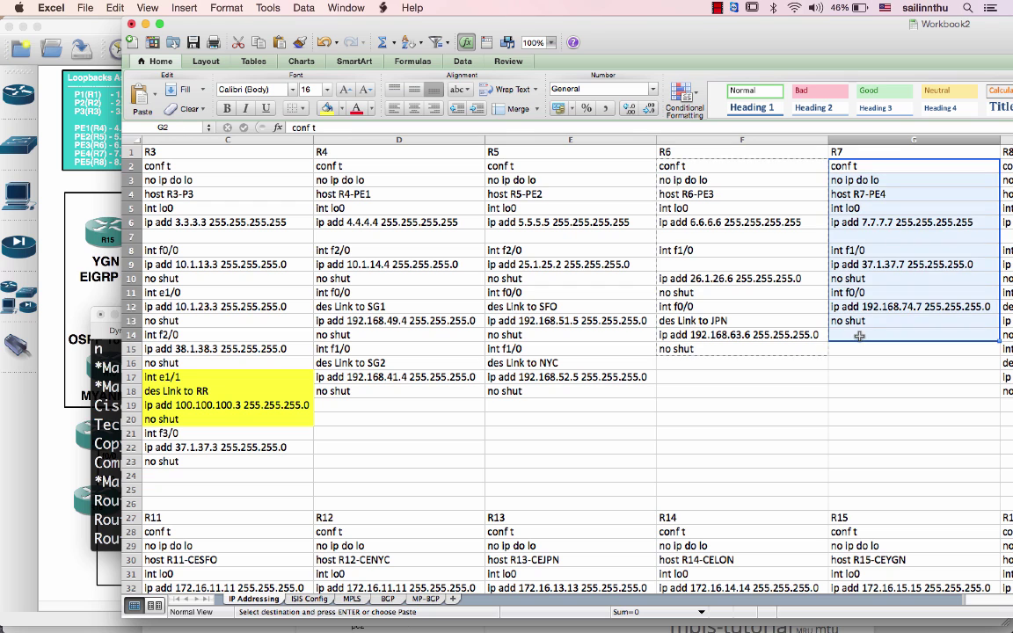
pyautogui.press('super+c')
pyautogui.press('super+Tab')
pyautogui.press('super+v')
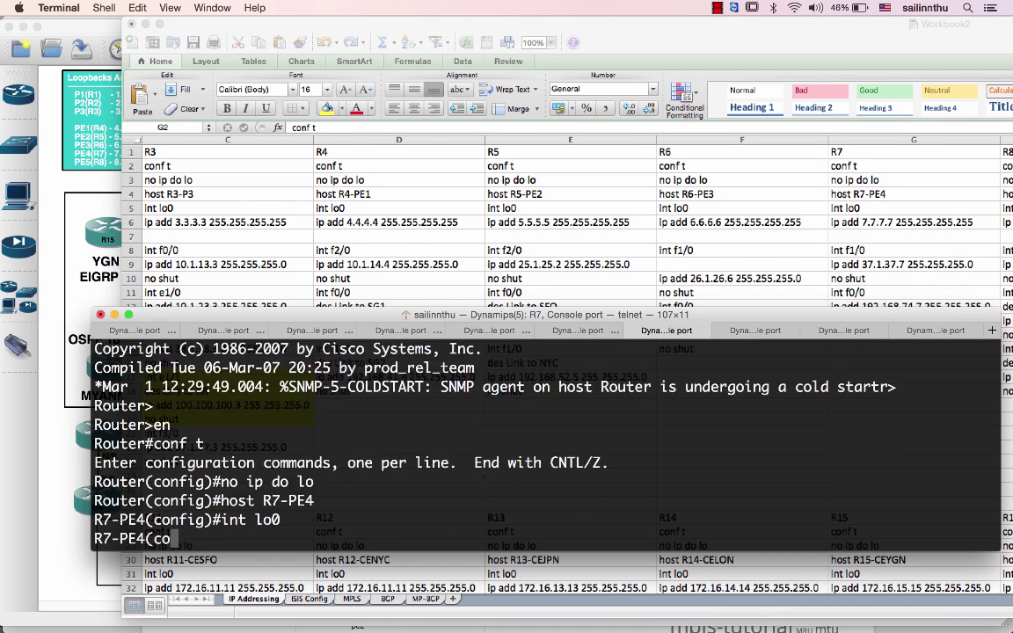
# Switch to R8's console and enter privileged mode with en
pyautogui.press('super+shift+bracketright')
pyautogui.press('Return')
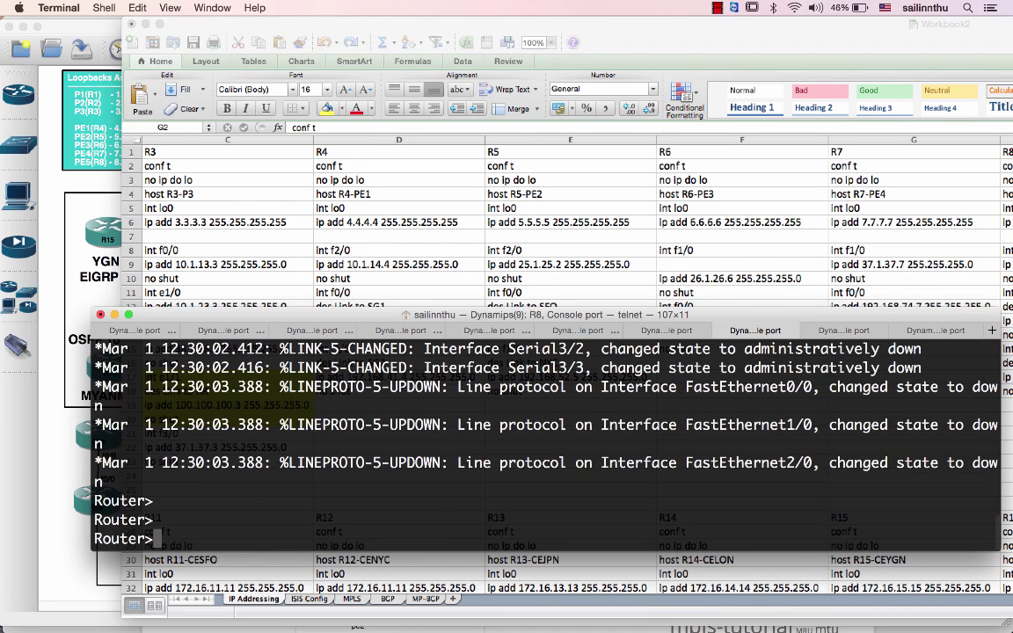
pyautogui.write('en')
pyautogui.press('Return')
pyautogui.press('super+Tab')
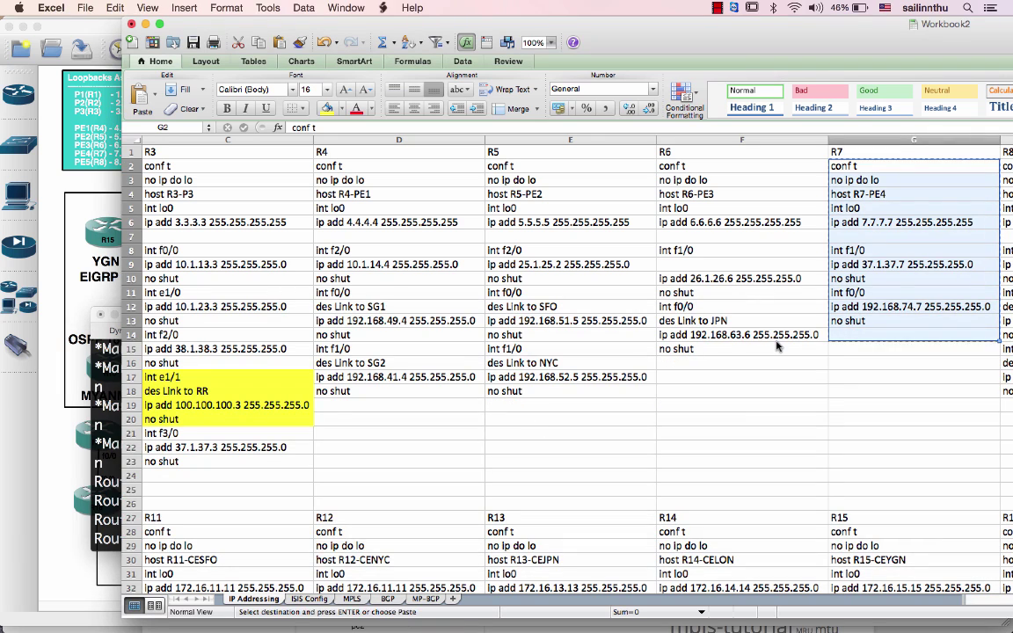
pyautogui.press('Right')
pyautogui.press('Right')
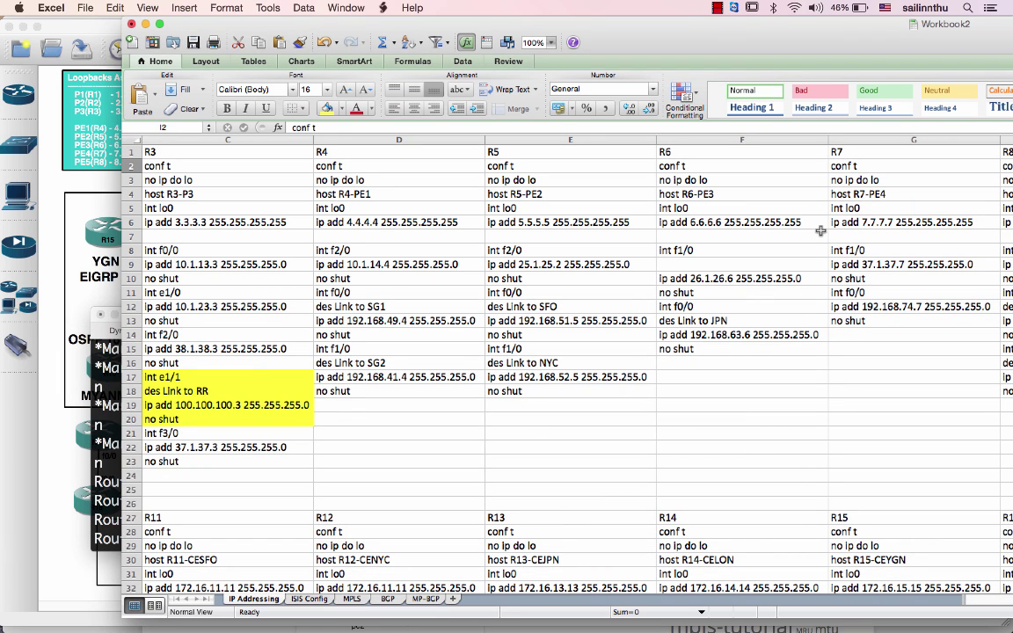
pyautogui.hscroll(3, 820, 230)
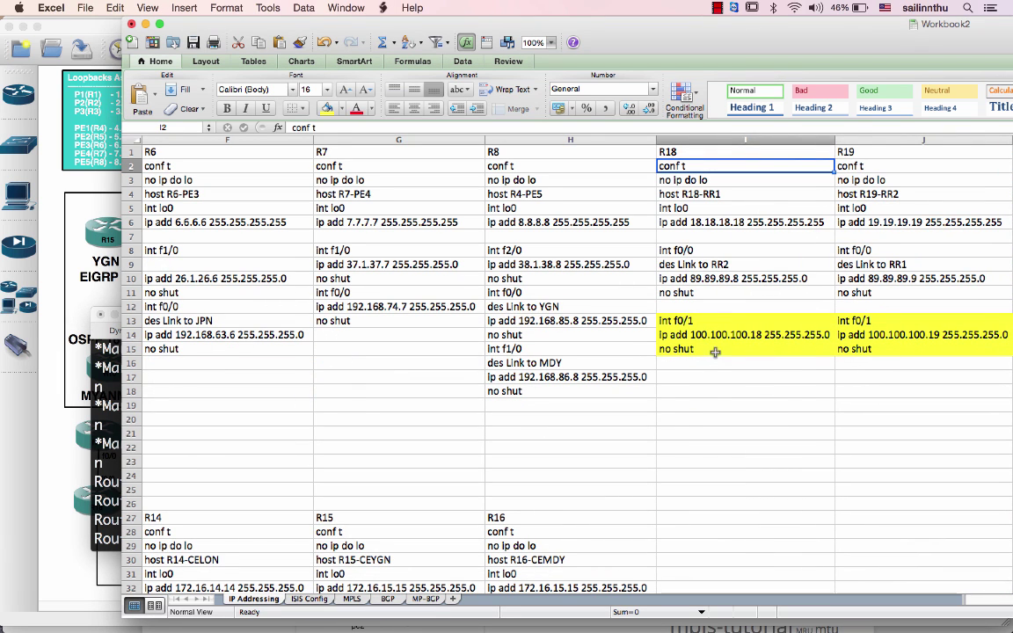
pyautogui.keyDown('shift'); pyautogui.click(715, 352); pyautogui.keyUp('shift')
pyautogui.press('super+c')
pyautogui.press('super+Tab')
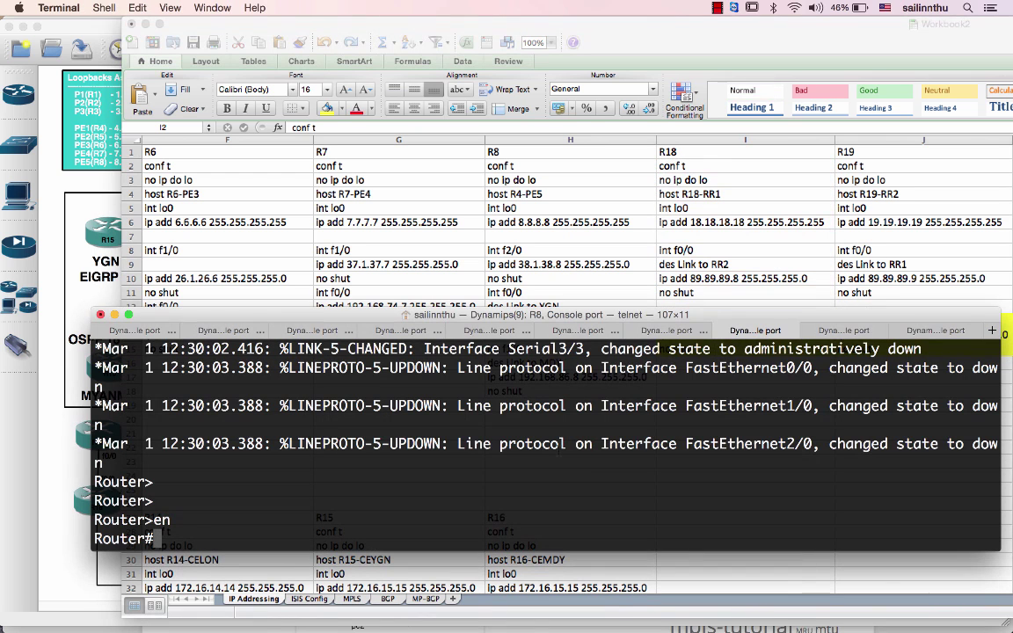
pyautogui.press('Return')
pyautogui.press('Return')
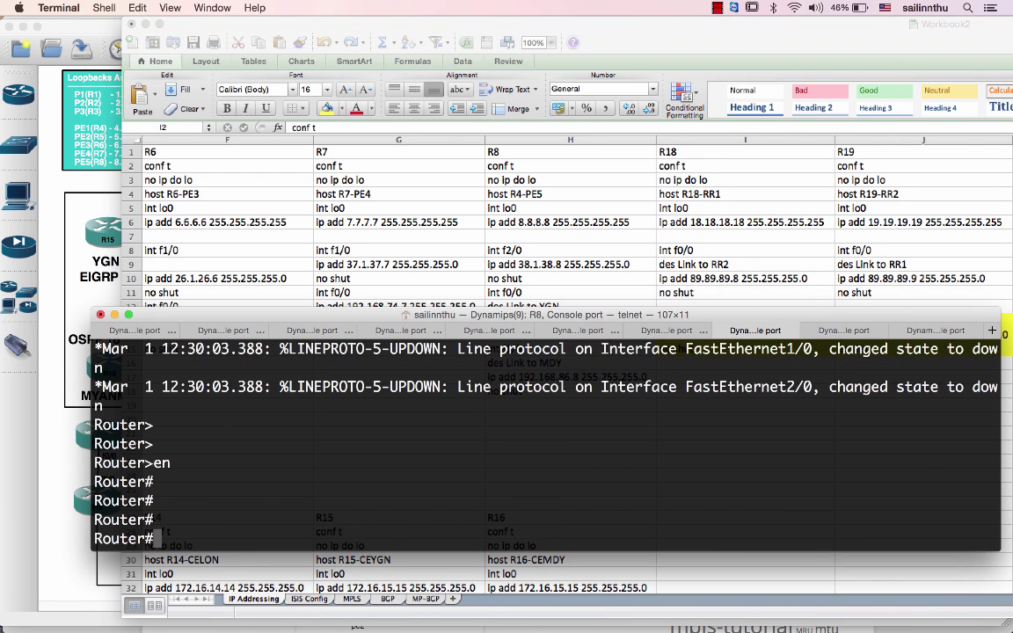
# Check R7's console output and look back through R8's console session to its start
pyautogui.press('super+shift+bracketleft')
pyautogui.press('Return')
pyautogui.press('Return')
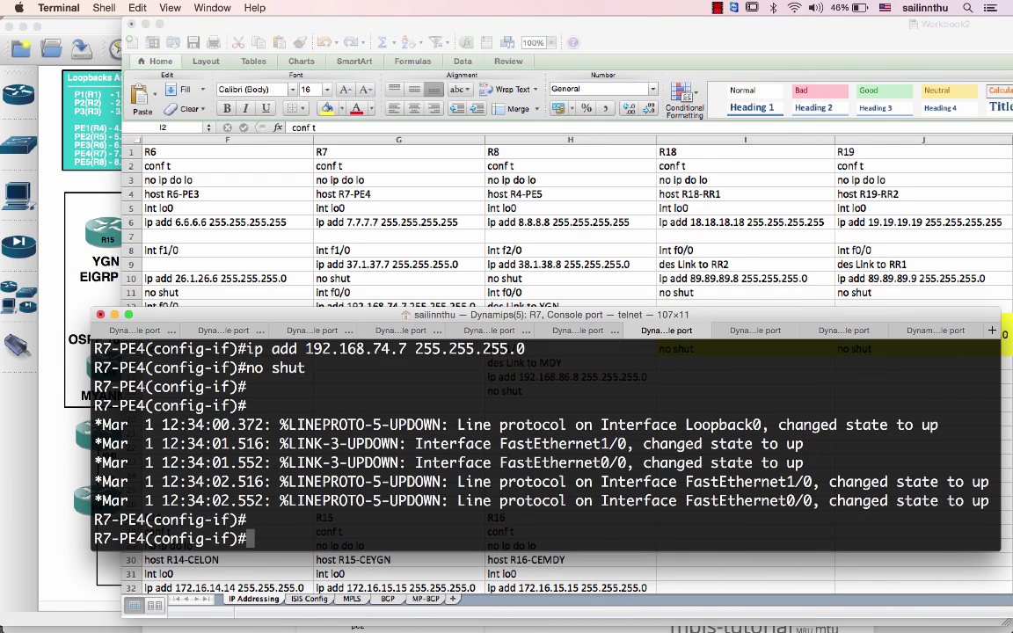
pyautogui.press('super+shift+bracketright')
pyautogui.scroll(10, 565, 489)
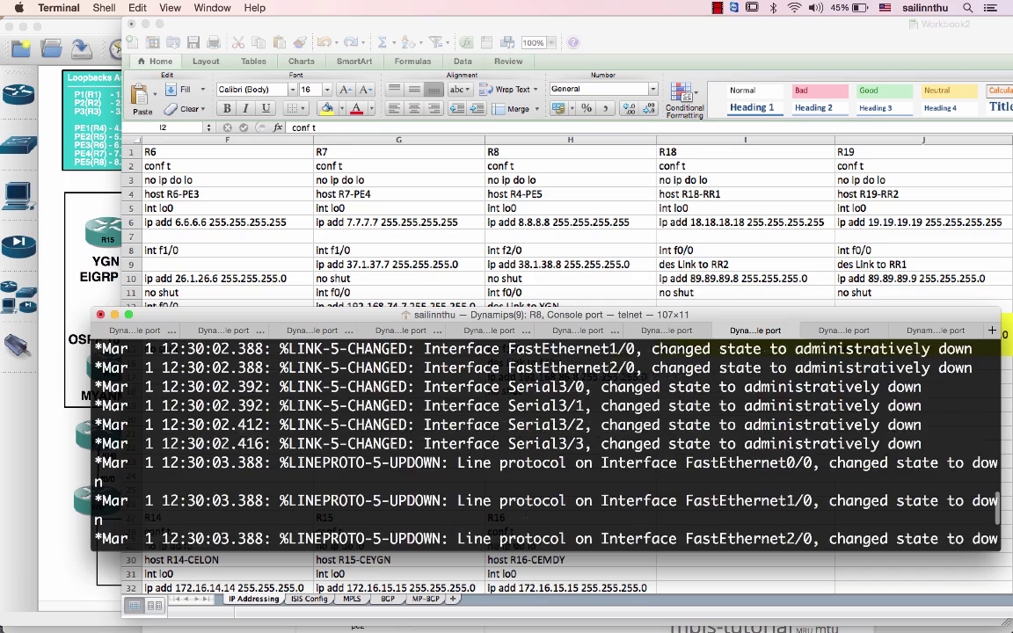
pyautogui.scroll(15, 545, 444)
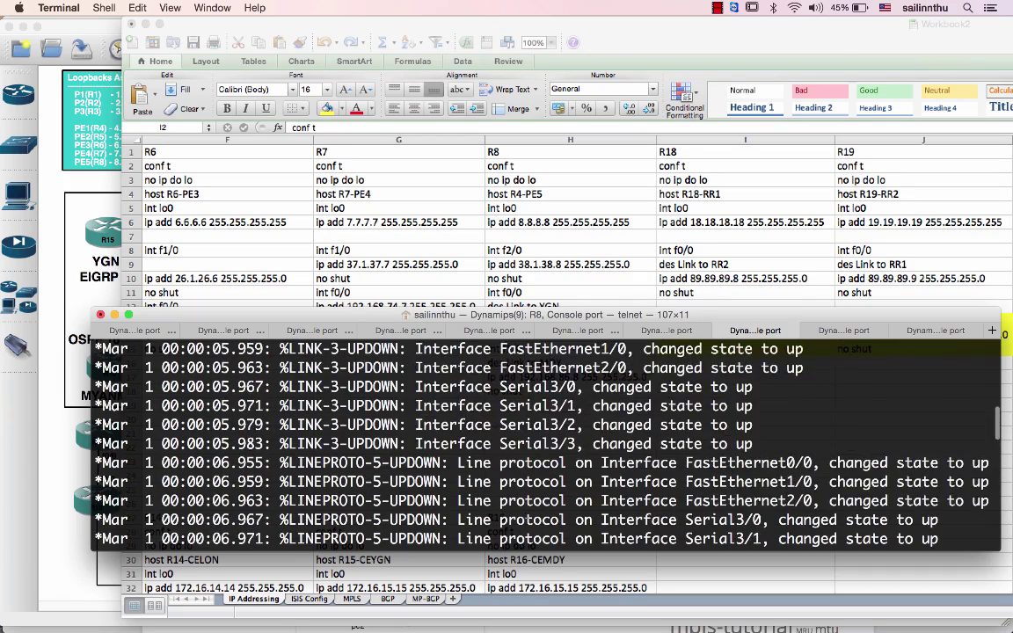
pyautogui.scroll(-1, 545, 444)
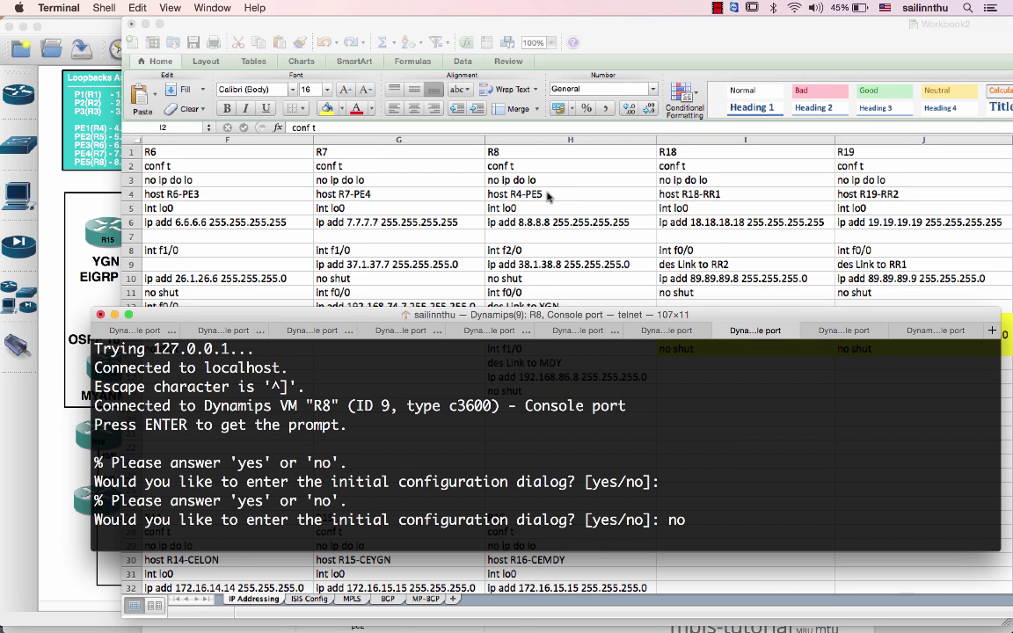
# Copy R8's configuration commands in cells H2:H18 of the Excel workbook and return to R8's console in Terminal
pyautogui.click(497, 176)
pyautogui.click(502, 166)
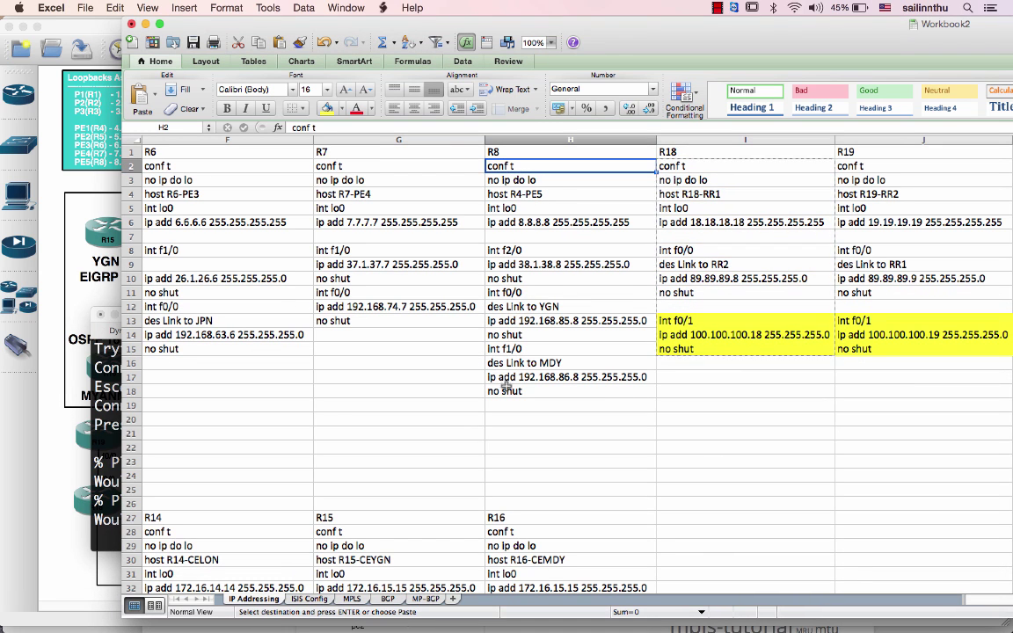
pyautogui.moveTo(507, 167); pyautogui.dragTo(507, 391)
pyautogui.press('super+c')
pyautogui.press('super+Tab')
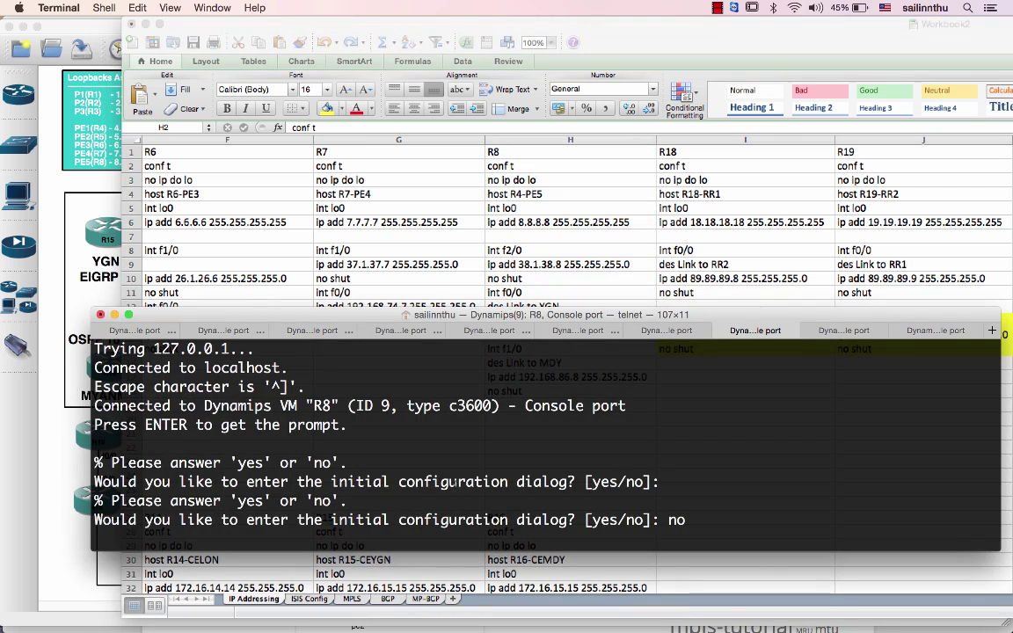
# Enter privileged mode on R8 with en and paste the copied configuration commands into its console
pyautogui.press('Return')
pyautogui.press('Return')
pyautogui.write('en')
pyautogui.press('Return')
pyautogui.press('Return')
pyautogui.press('Return')
pyautogui.press('Return')
pyautogui.press('Return')
pyautogui.press('super+v')
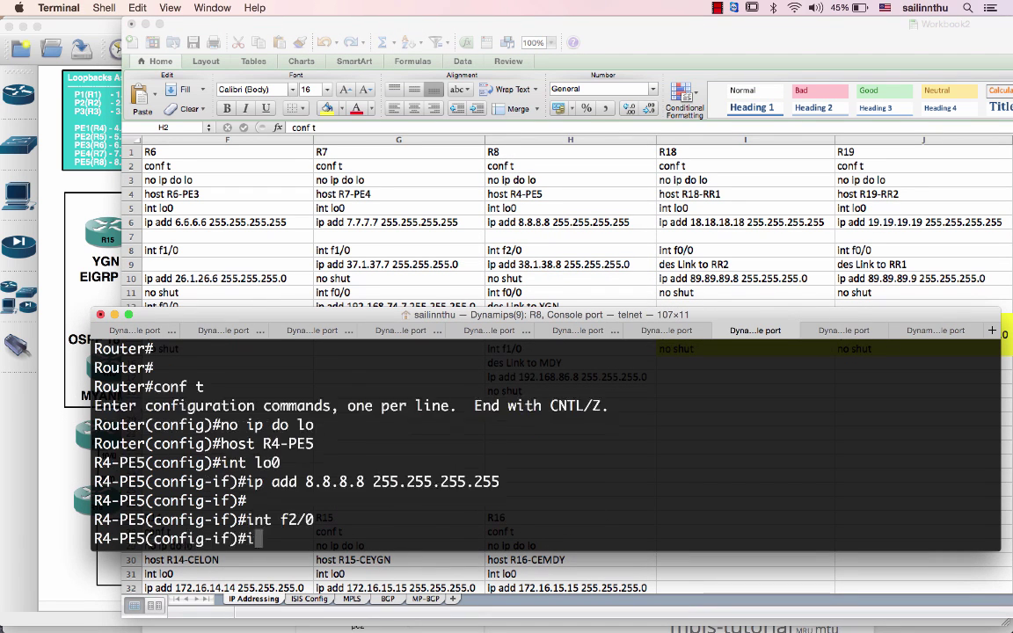
pyautogui.press('Return')
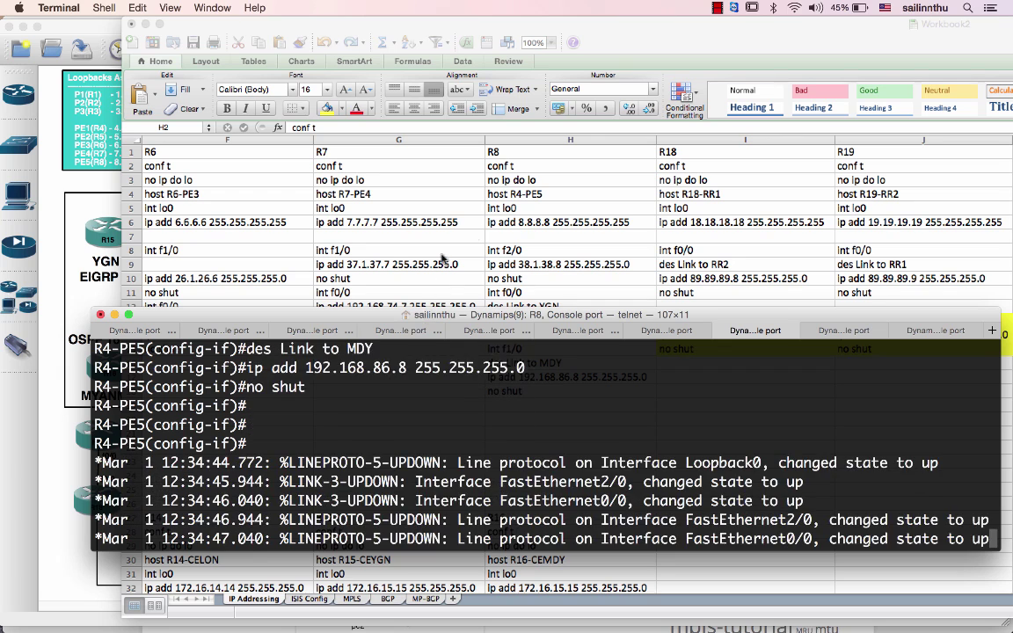
# Correct the hostname command in cell H4 of R8's column in Excel to host R8-PE5
pyautogui.click(519, 192)
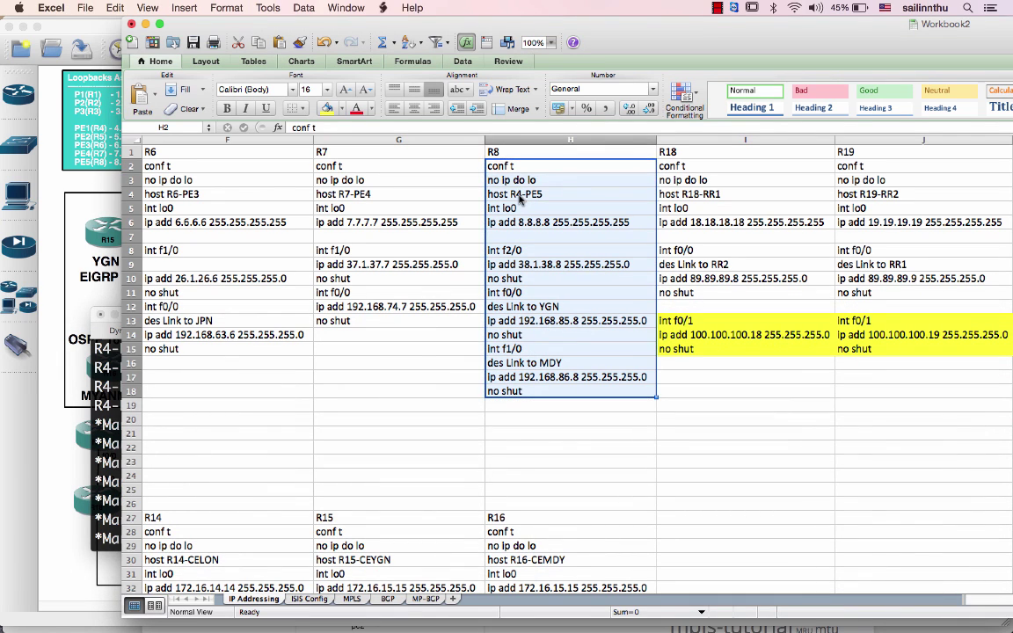
pyautogui.click(519, 194)
pyautogui.doubleClick(520, 195)
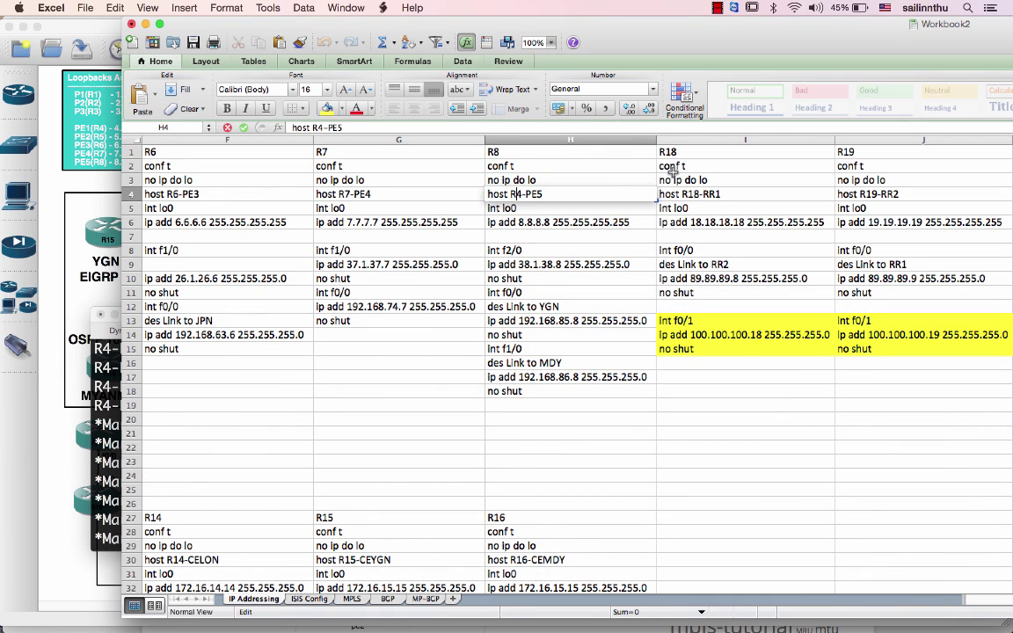
pyautogui.press('BackSpace')
pyautogui.write('8')
pyautogui.click(566, 166)
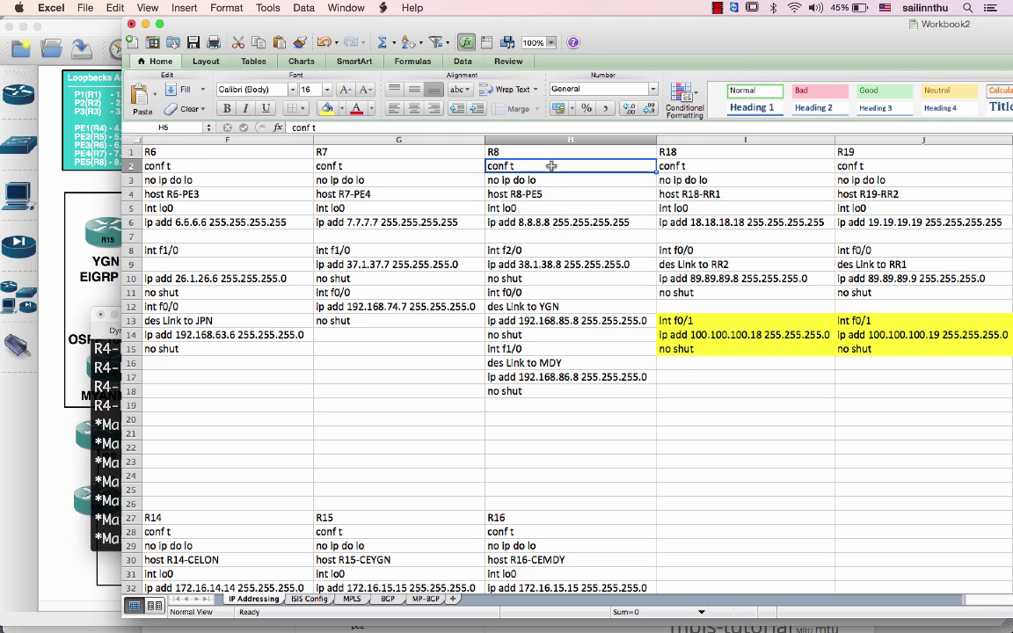
# Copy the corrected commands in cells H2:H4 and paste them into R8's console in Terminal
pyautogui.moveTo(489, 167); pyautogui.dragTo(534, 196)
pyautogui.press('super+c')
pyautogui.press('super+Tab')
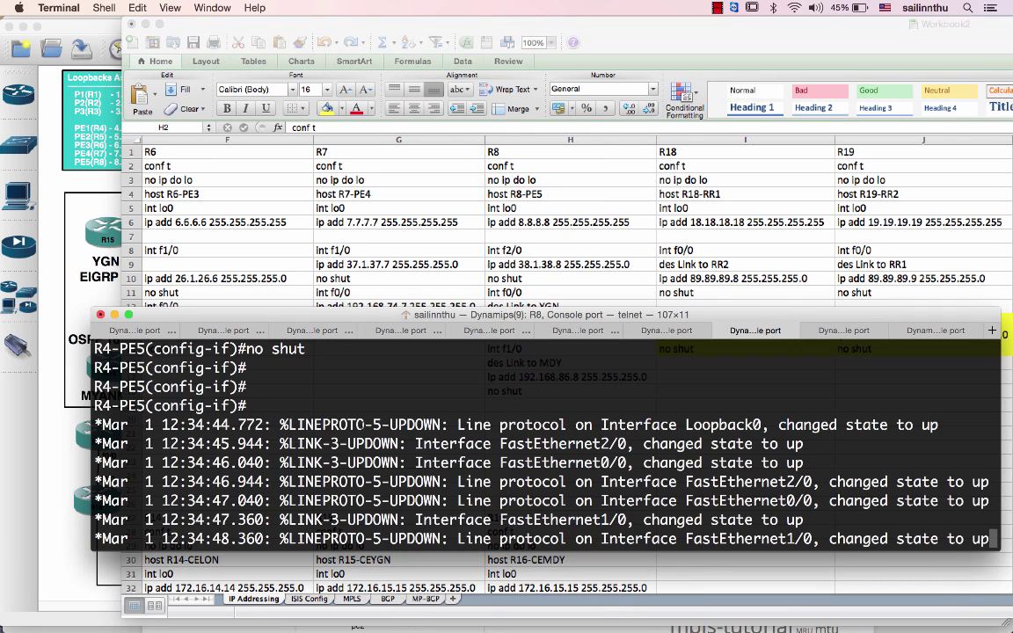
pyautogui.press('super+v')
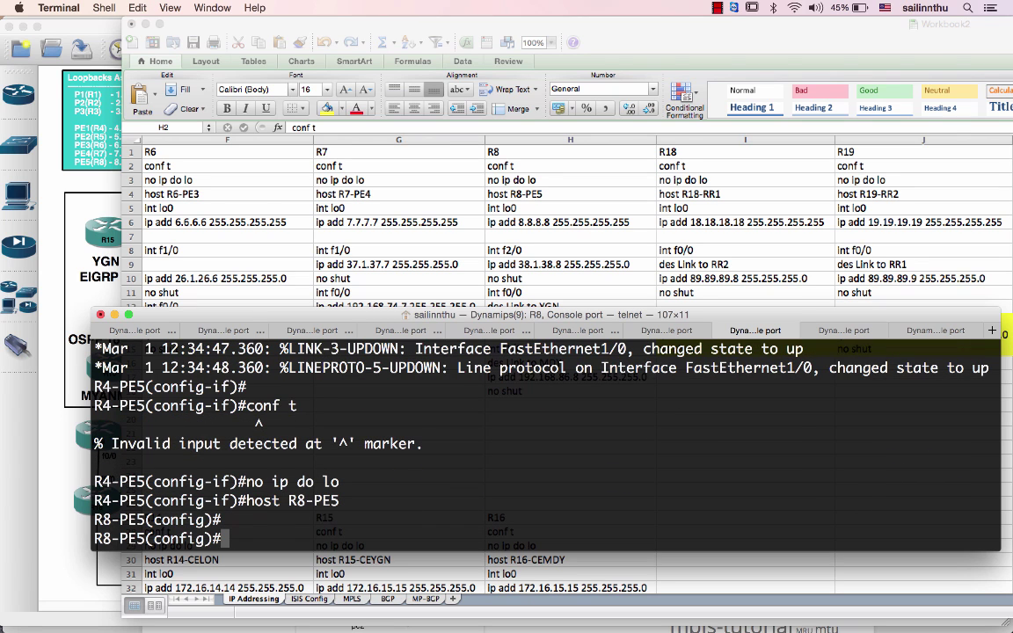
# Switch to R18's console and bring up an empty command prompt
pyautogui.press('super+shift+]')
pyautogui.press('Return')
pyautogui.press('Return')
pyautogui.press('Return')
pyautogui.write('er#e')
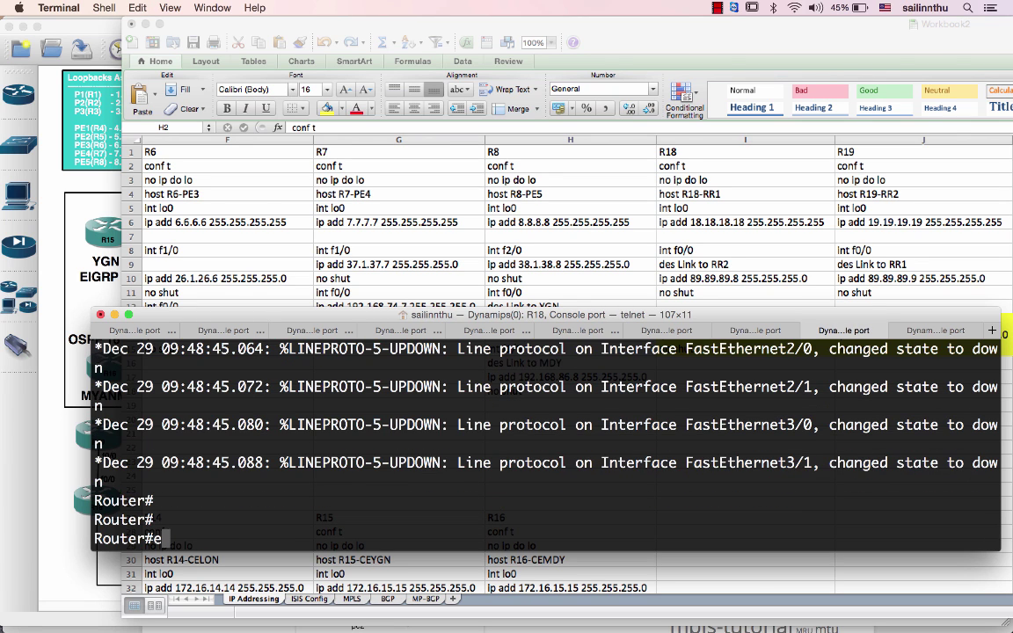
pyautogui.press('BackSpace')
# Copy R18's configuration commands in cells I2:I15 of the Excel workbook and paste them into R18's console in Terminal
pyautogui.click(617, 197)
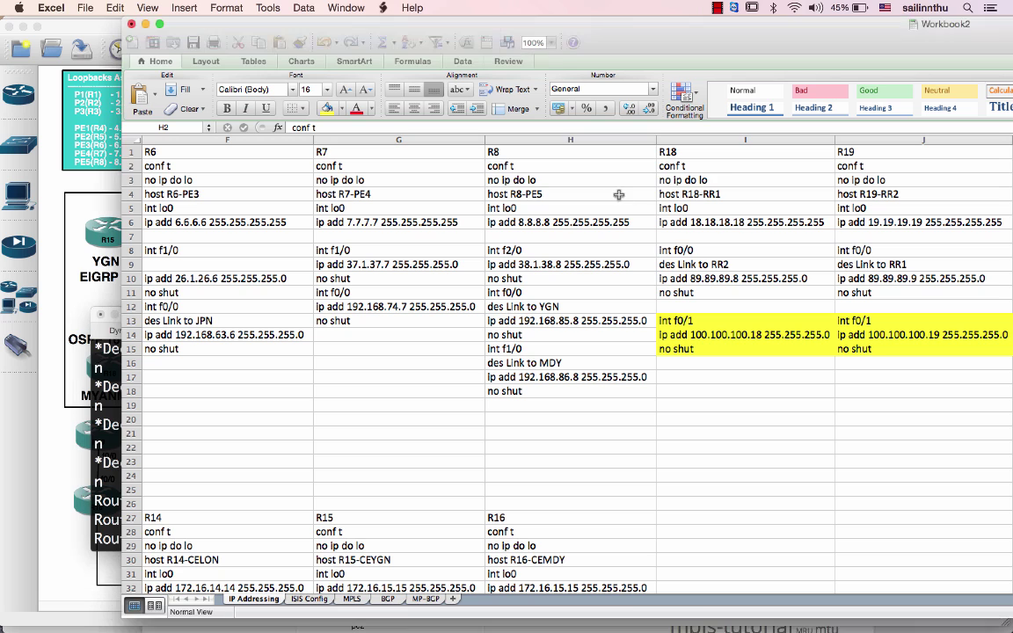
pyautogui.keyDown('shift'); pyautogui.click(571, 166); pyautogui.keyUp('shift')
pyautogui.press('super+c')
pyautogui.click(723, 170)
pyautogui.keyDown('shift'); pyautogui.click(718, 355); pyautogui.keyUp('shift')
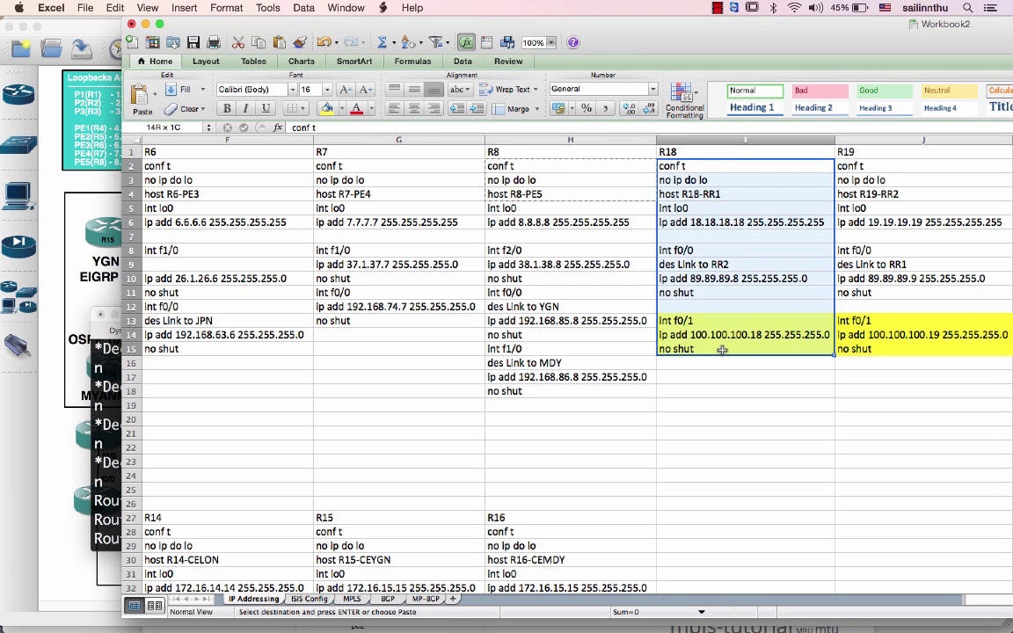
pyautogui.press('super+c')
pyautogui.press('super+Tab')
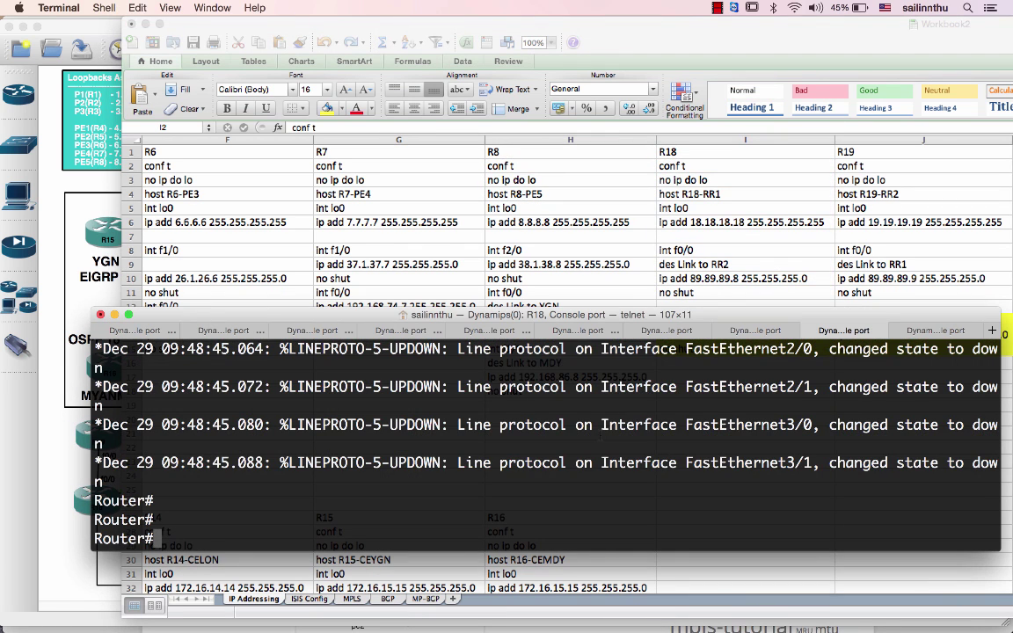
pyautogui.press('super+v')
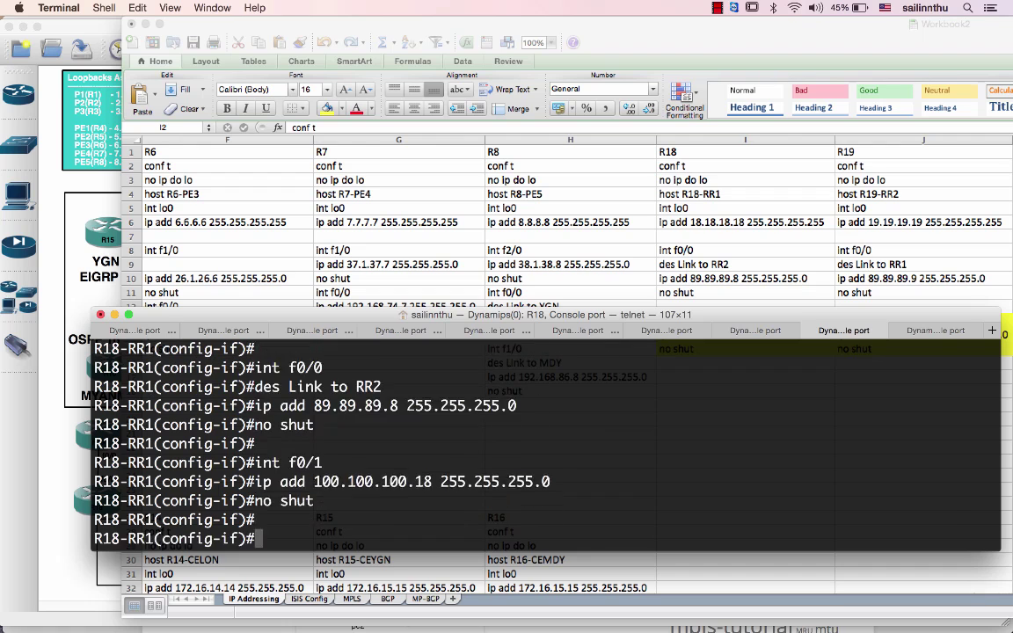
# Switch to R19's console and bring up its command prompt
pyautogui.press('super+shift+bracketright')
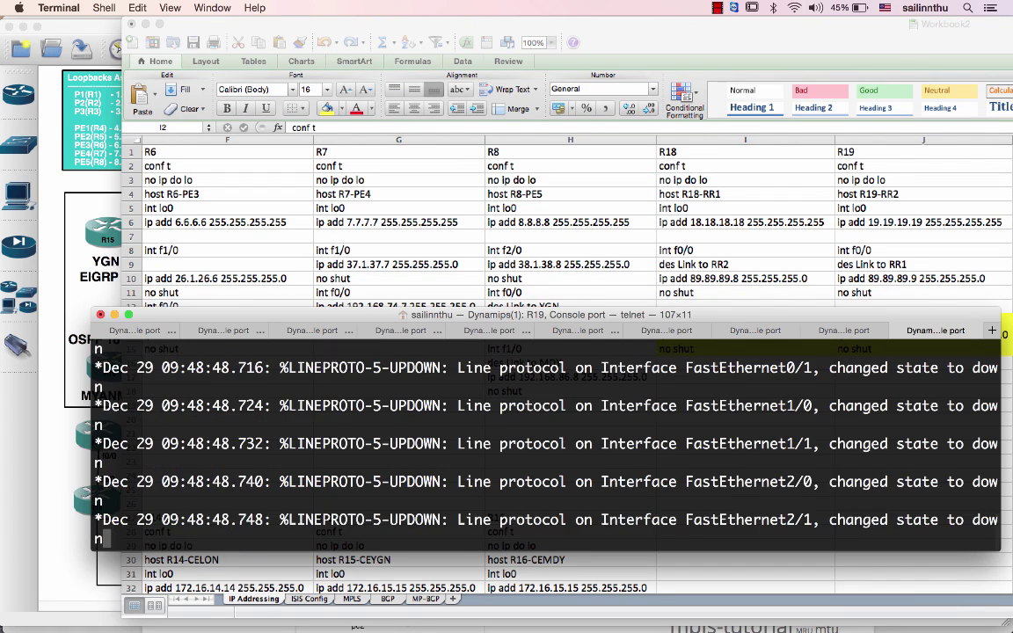
pyautogui.press('Return')
pyautogui.press('Return')
pyautogui.press('Return')
# Copy R19's configuration commands in cells J2:J15 of the Excel workbook and paste them into R19's console in Terminal
pyautogui.press('super+Tab')
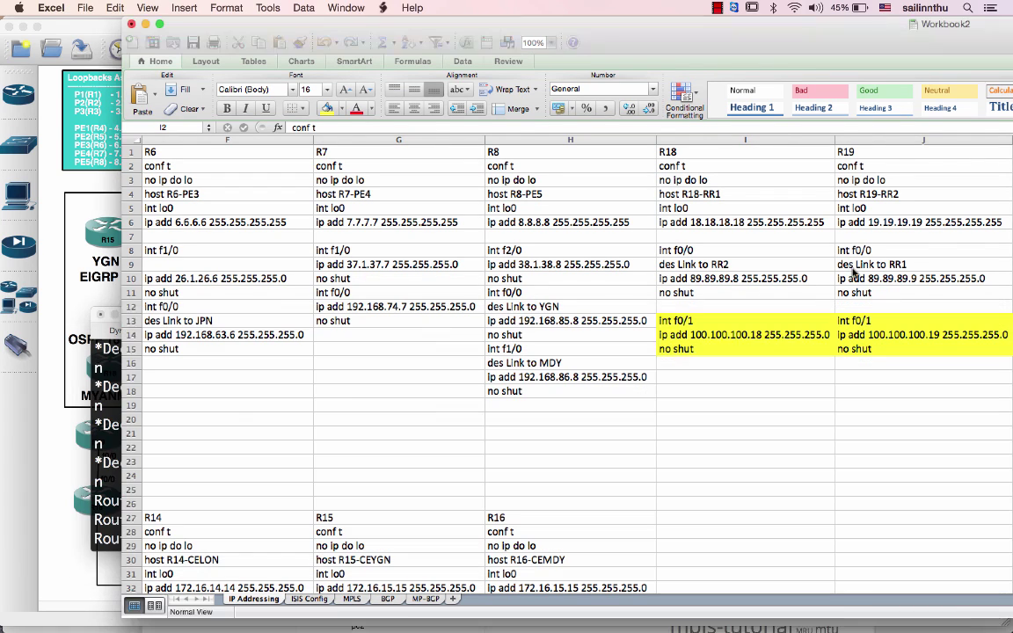
pyautogui.click(848, 165)
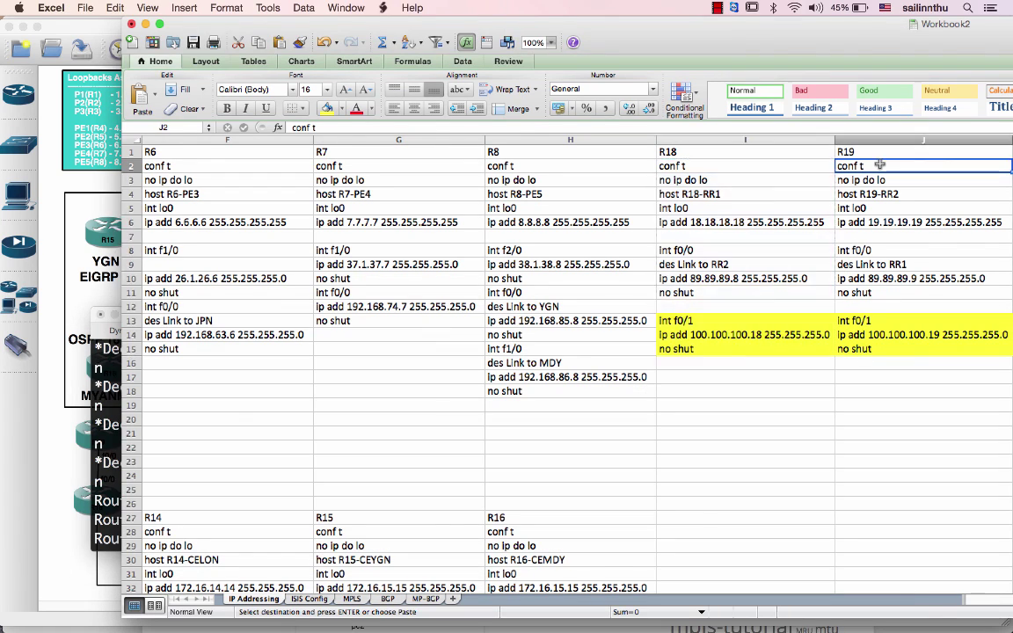
pyautogui.keyDown('shift'); pyautogui.click(883, 349); pyautogui.keyUp('shift')
pyautogui.press('super+c')
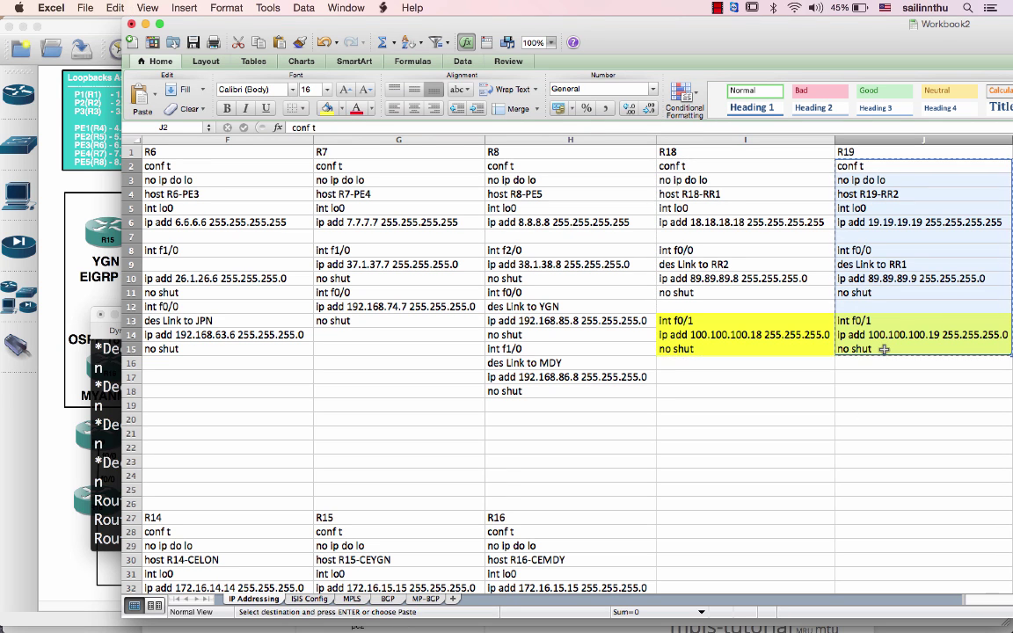
pyautogui.press('super+Tab')
pyautogui.press('Return')
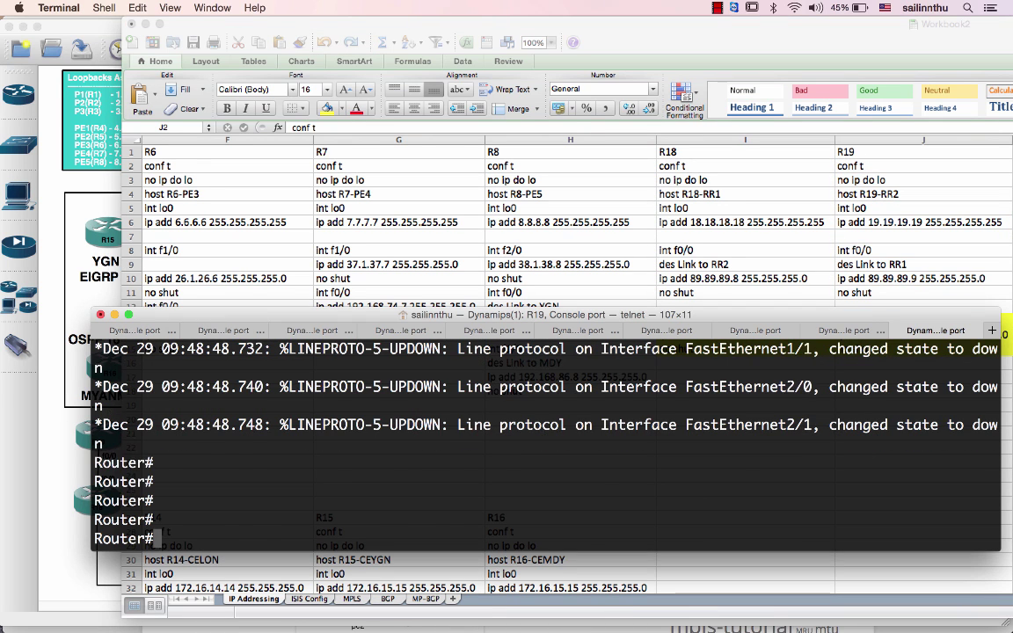
pyautogui.press('super+shift+bracketleft')
pyautogui.press('Return')
pyautogui.press('Return')
pyautogui.press('super+shift+bracketright')
pyautogui.press('Return')
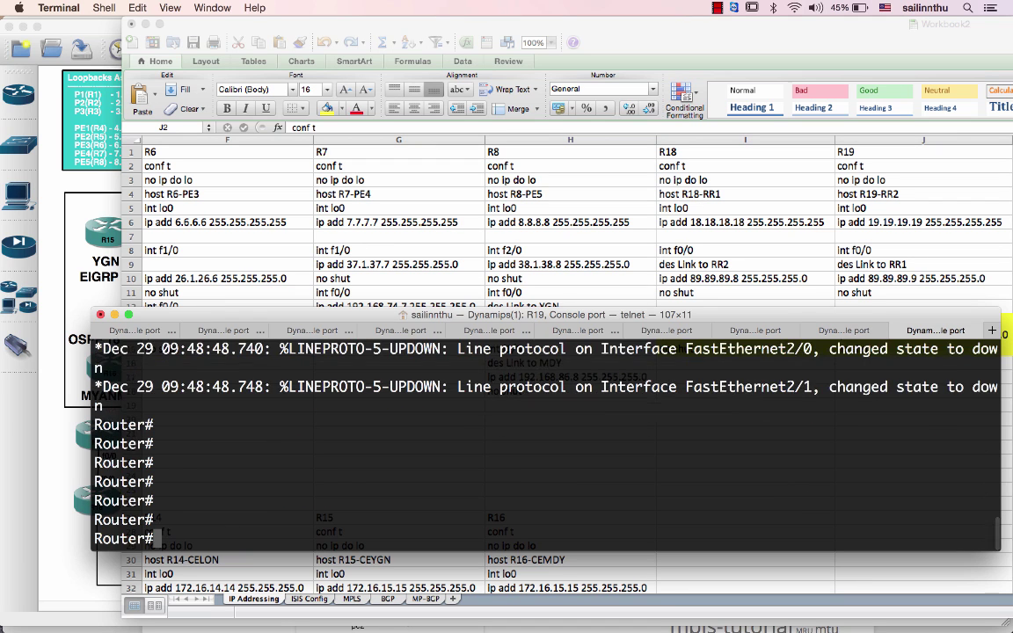
pyautogui.press('super+v')
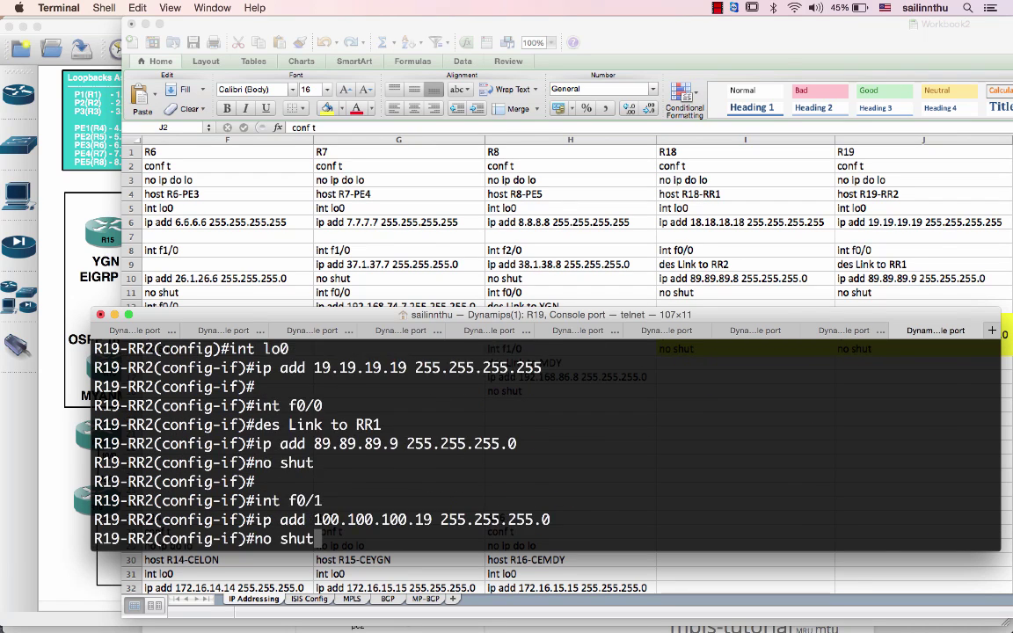
# Run the last pasted command on R19 and leave configuration mode with end
pyautogui.press('Return')
pyautogui.press('Return')
pyautogui.write('end')
pyautogui.press('Return')
pyautogui.press('Return')
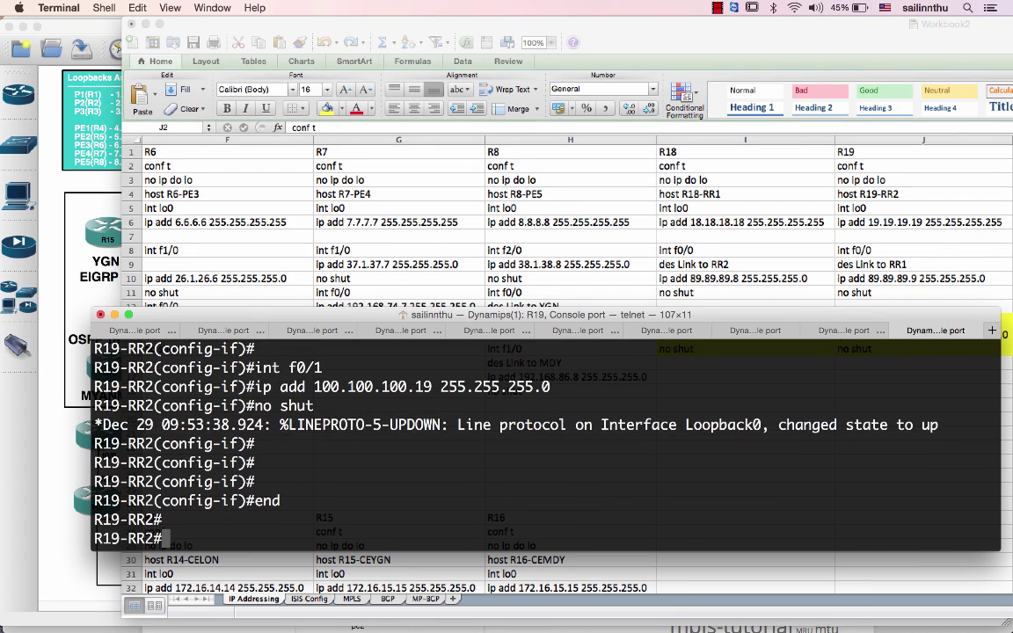
pyautogui.press('Return')
pyautogui.press('Return')
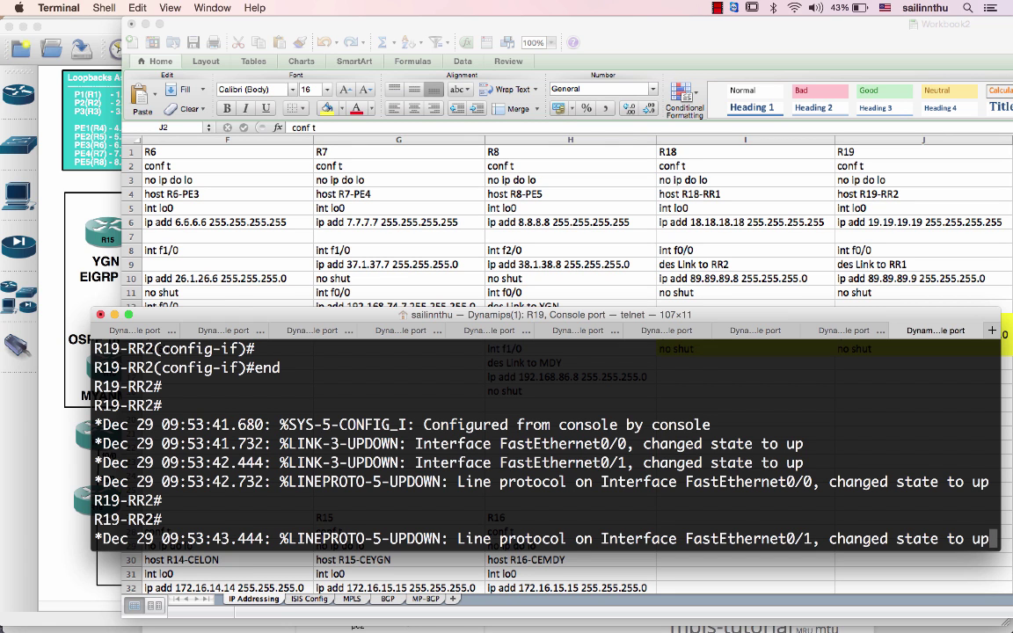
# Go back through the router consoles to R1's console
pyautogui.press('shift+super+Left')
pyautogui.press('shift+super+Left')
pyautogui.press('shift+super+Left')
pyautogui.press('shift+super+Left')
pyautogui.press('shift+super+Left')
pyautogui.press('shift+super+Left')
pyautogui.press('shift+super+Left')
pyautogui.press('shift+super+Left')
pyautogui.press('shift+super+Left')
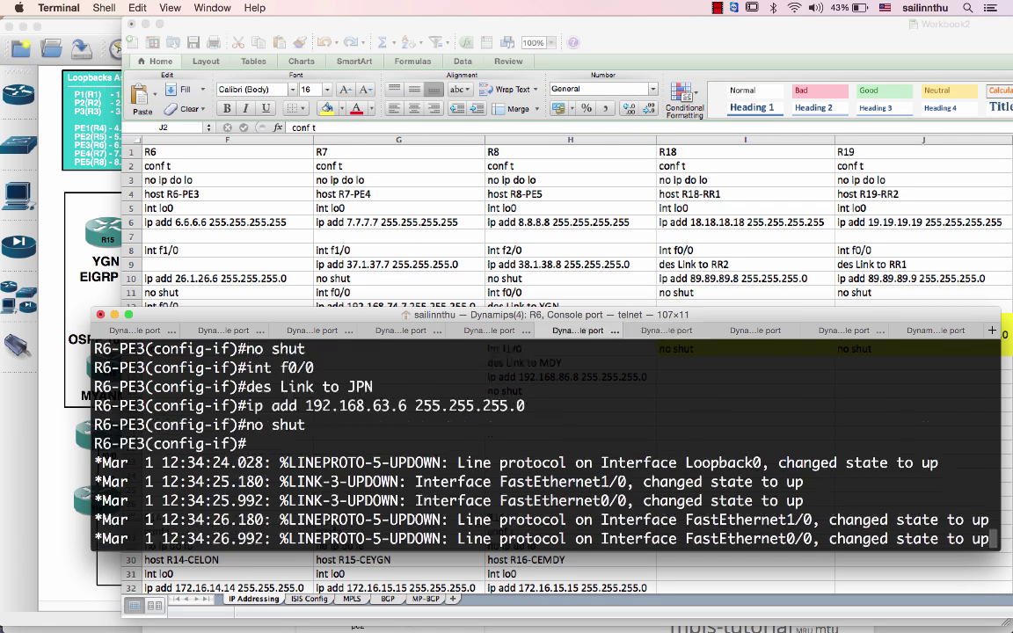
# Bring up R1's command prompt and leave configuration mode with end
pyautogui.press('Return')
pyautogui.press('Return')
pyautogui.press('Return')
pyautogui.press('Return')
pyautogui.press('Return')
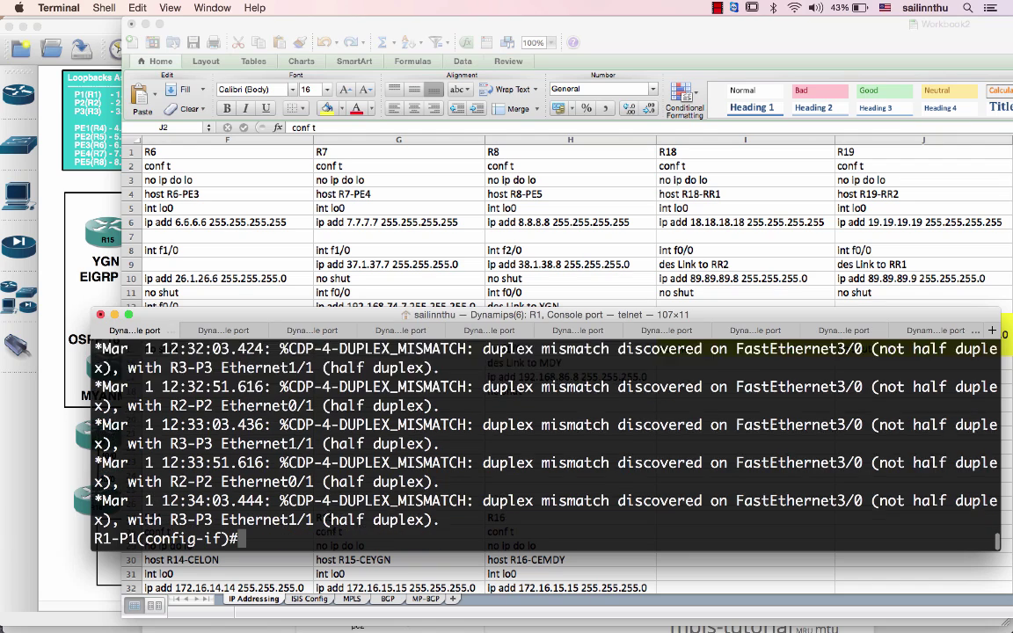
pyautogui.write('ebd')
pyautogui.press('Return')
pyautogui.write('end')
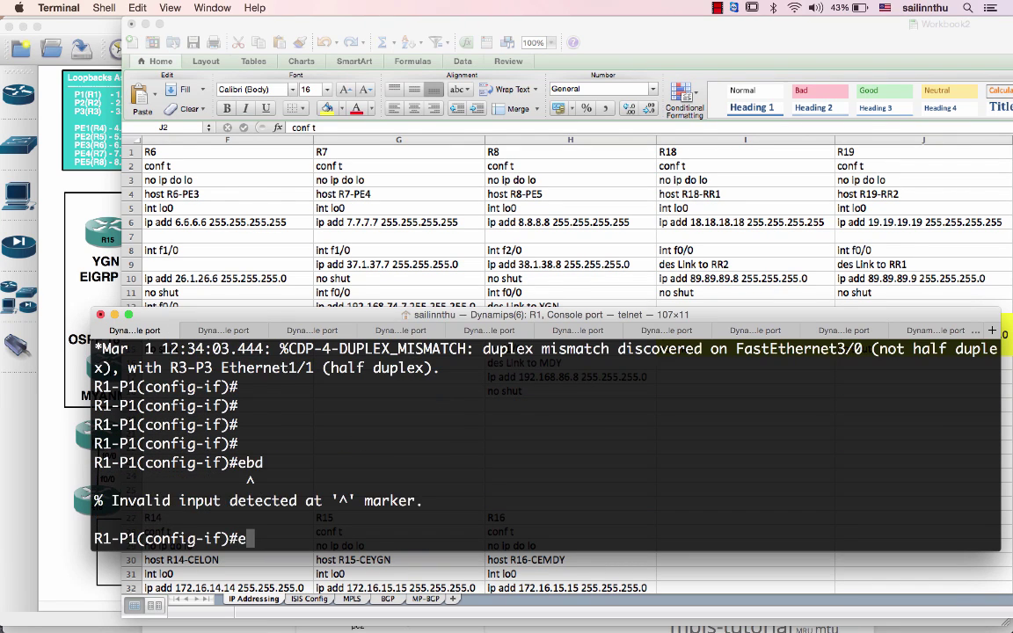
pyautogui.press('Return')
pyautogui.press('Return')
# List R1's interface addresses and states with sh ip int brief
pyautogui.write('sh p')
pyautogui.press('BackSpace')
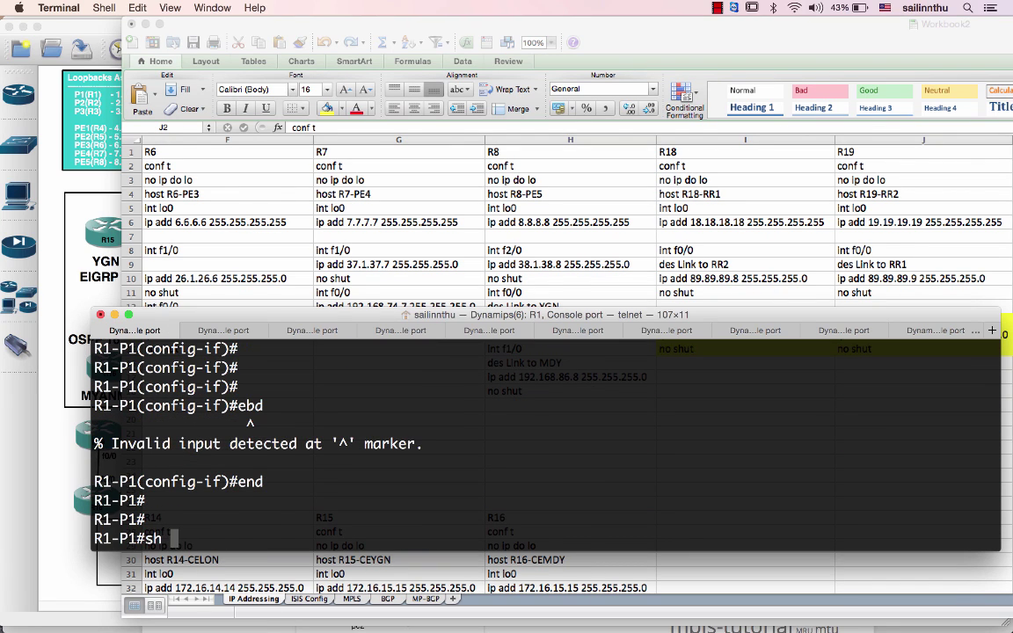
pyautogui.write('ip int bri')
pyautogui.press('Tab')
pyautogui.press('Return')
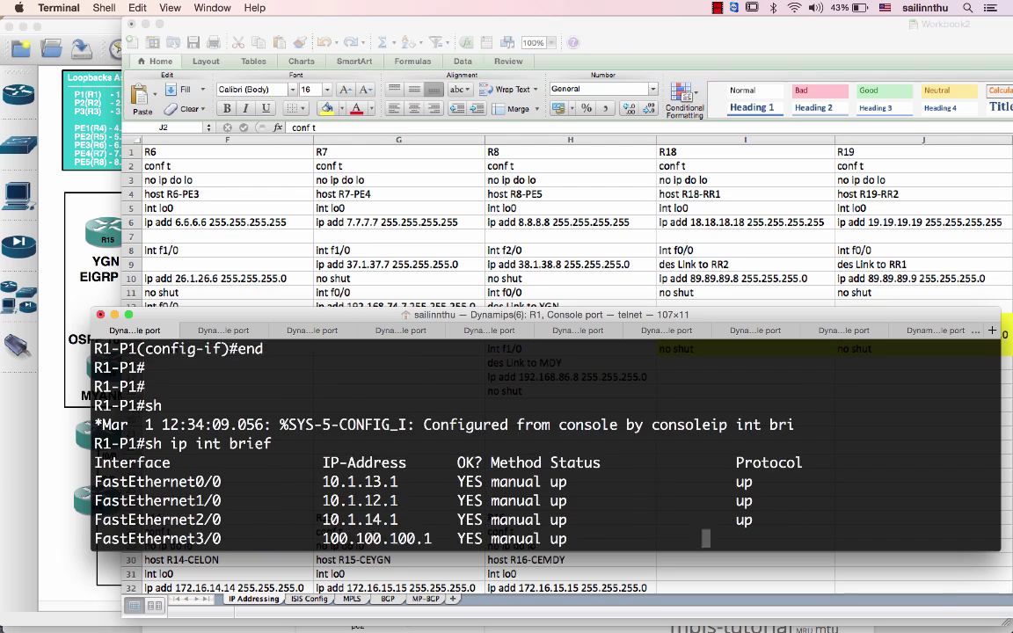
pyautogui.press('Return')
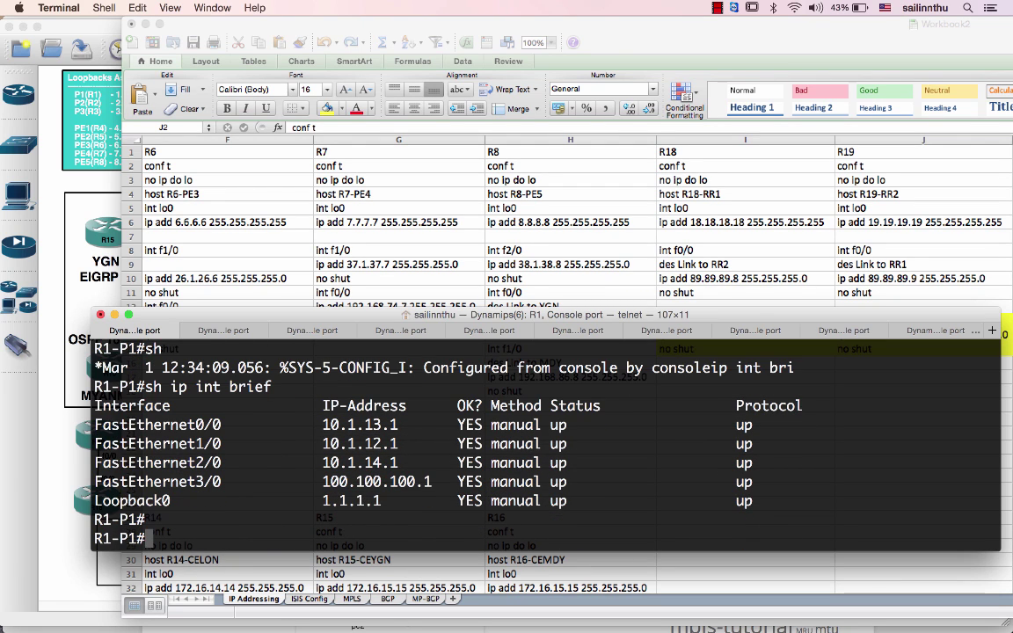
# Compare R1's interface addresses with the GNS3 topology and with the commands pasted earlier in R1's console
pyautogui.click(88, 564)
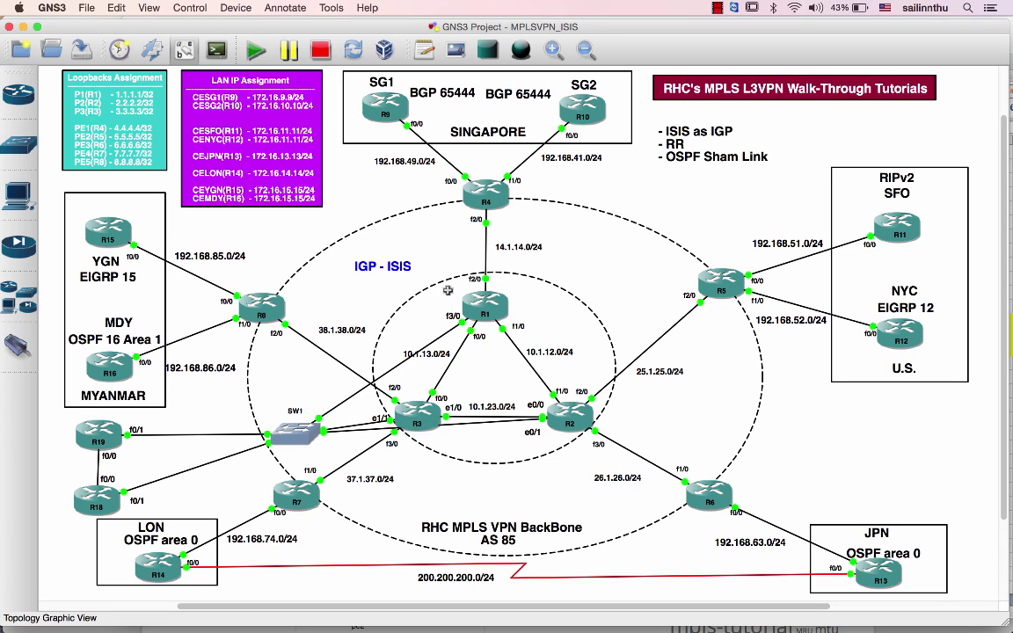
pyautogui.press('super+Tab')
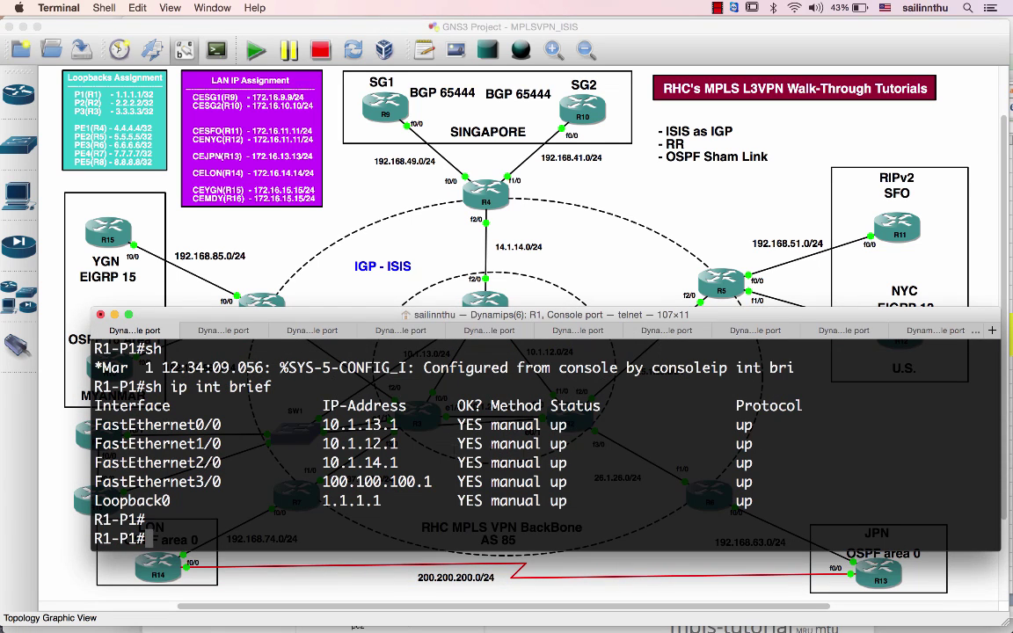
pyautogui.scroll(10, 545, 439)
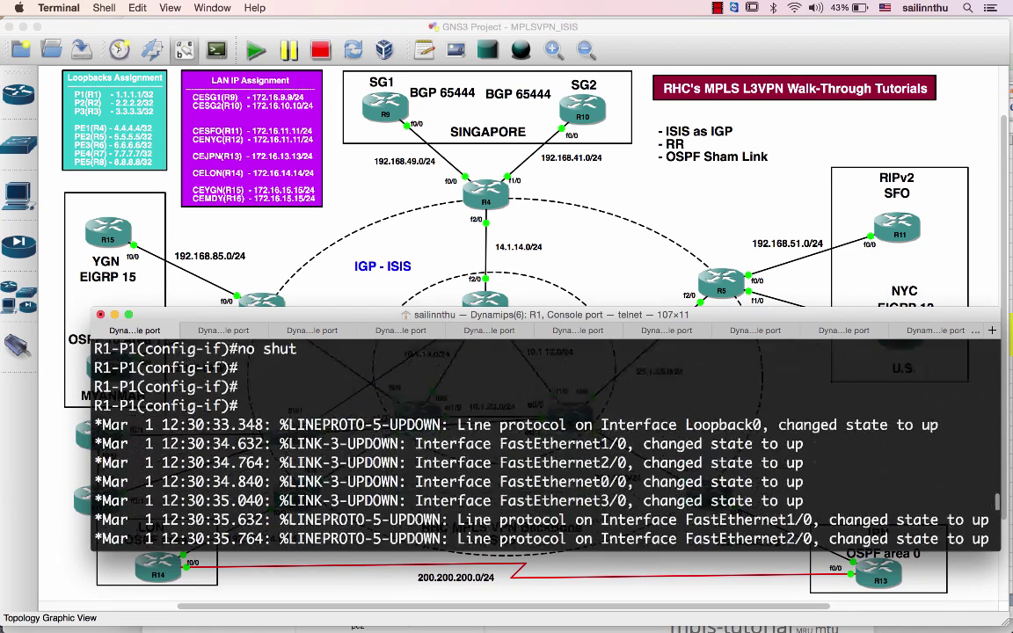
pyautogui.scroll(6, 545, 439)
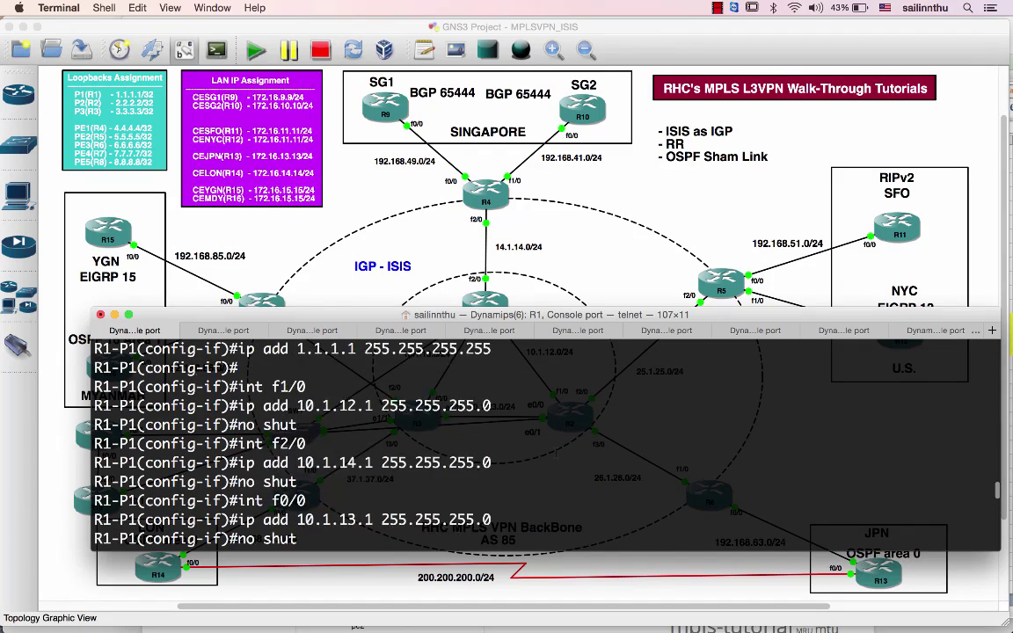
pyautogui.scroll(-15, 545, 440)
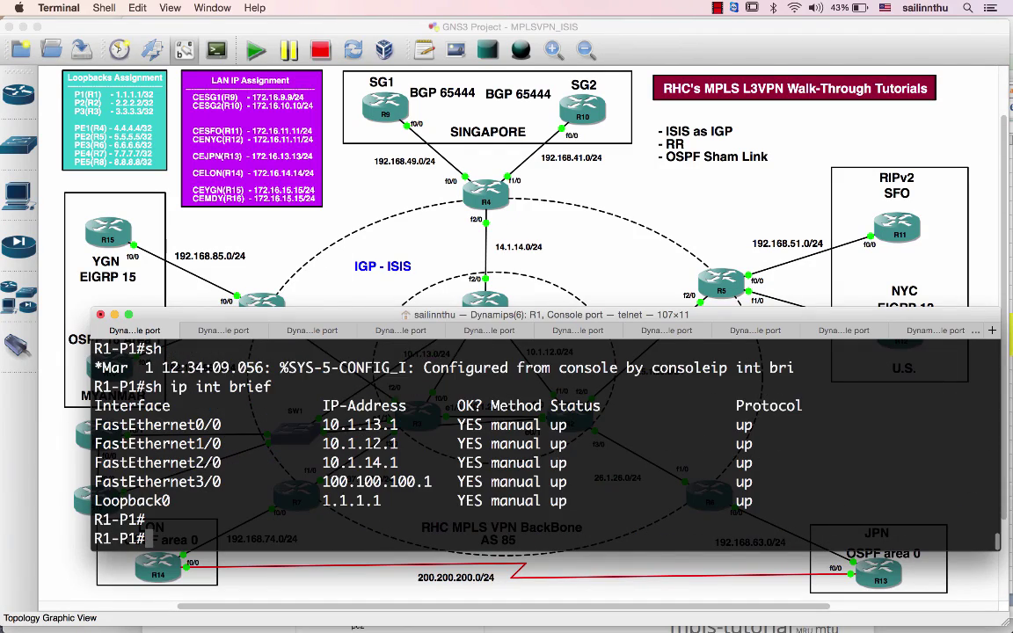
# Switch to R2's console, bring up its prompt and highlight the address named in the duplicate address message
pyautogui.press('Return')
pyautogui.press('Return')
pyautogui.press('Return')
pyautogui.press('super+2')
pyautogui.press('Return')
pyautogui.press('Return')
pyautogui.press('Return')
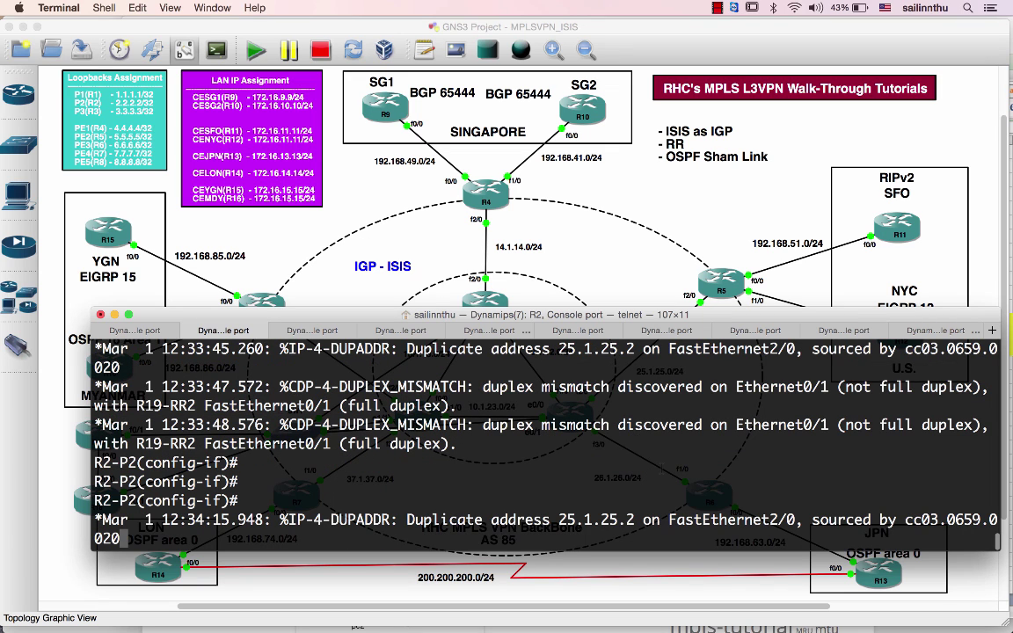
pyautogui.press('Return')
pyautogui.press('Return')
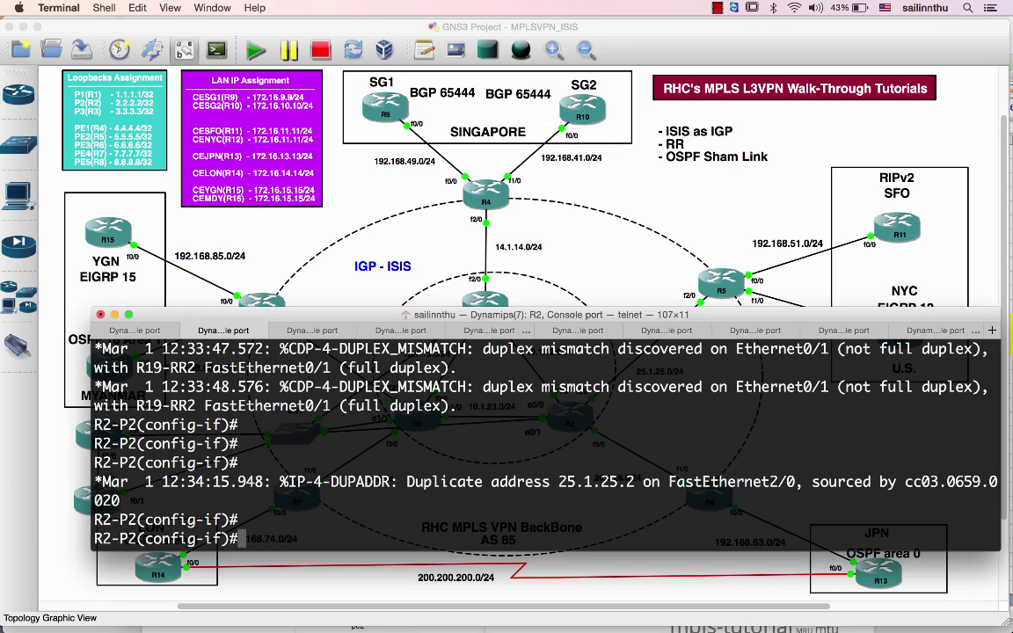
pyautogui.moveTo(552, 482); pyautogui.dragTo(636, 482)
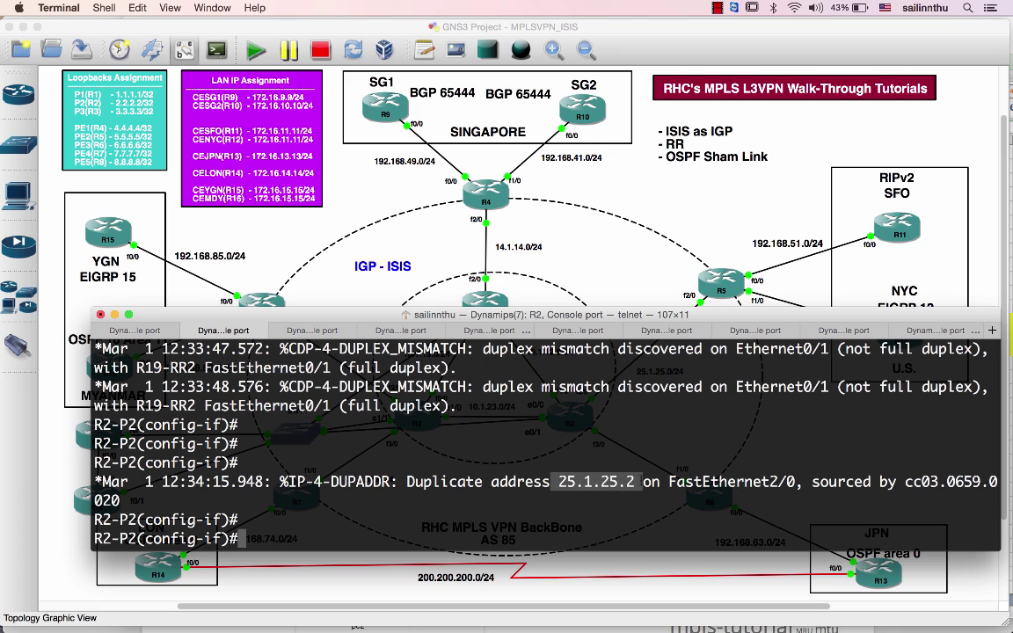
# Leave configuration mode on R2 with end and display interface f2/0's running configuration using sho run int f2/0
pyautogui.write('end')
pyautogui.press('Return')
pyautogui.write('sh')
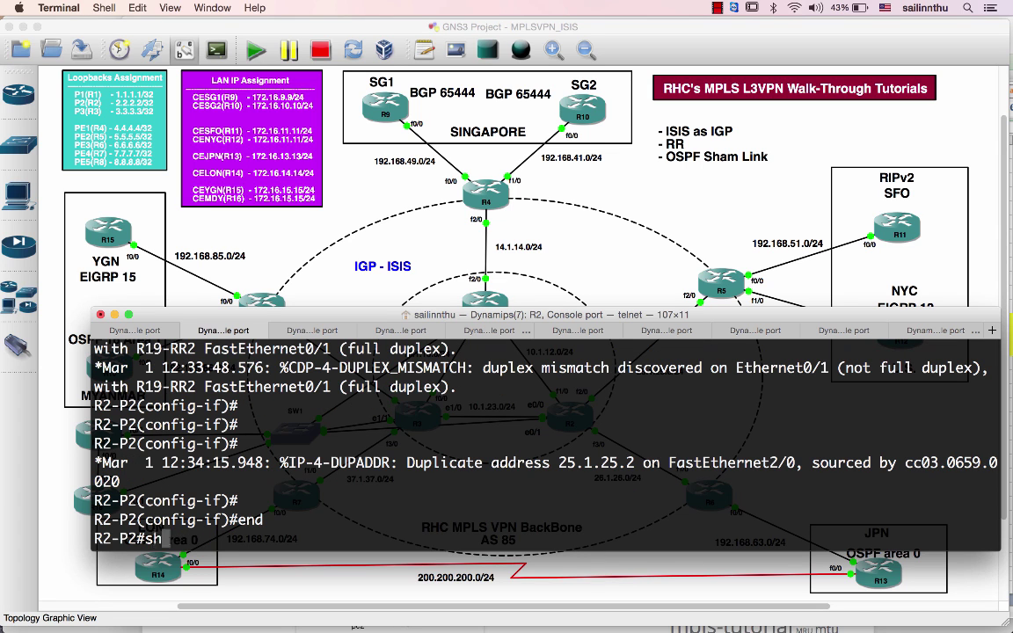
pyautogui.write('o run int f2/0')
pyautogui.press('Return')
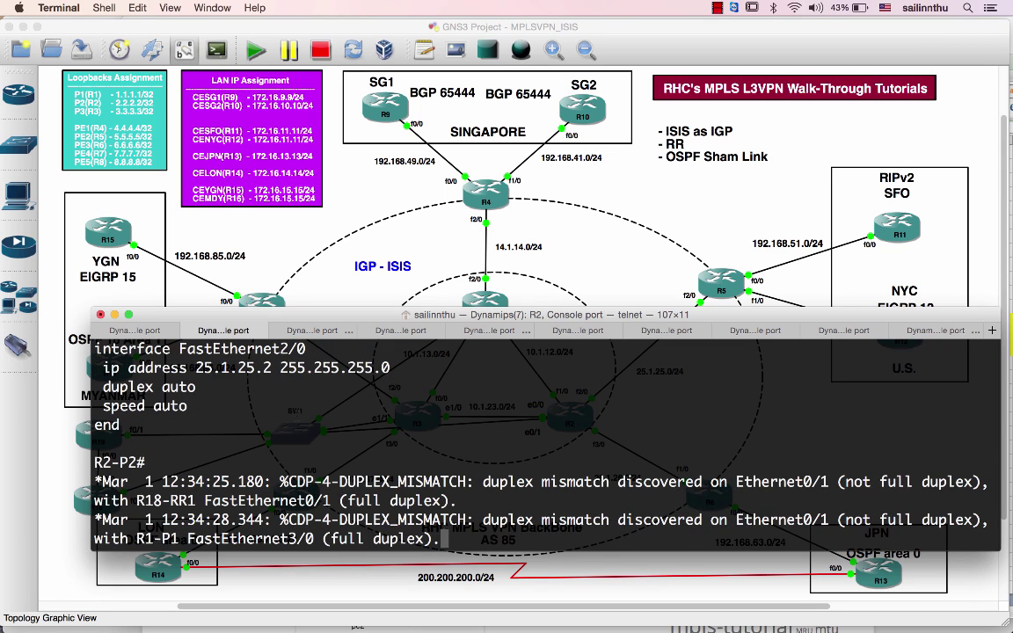
pyautogui.press('Return')
pyautogui.press('Return')
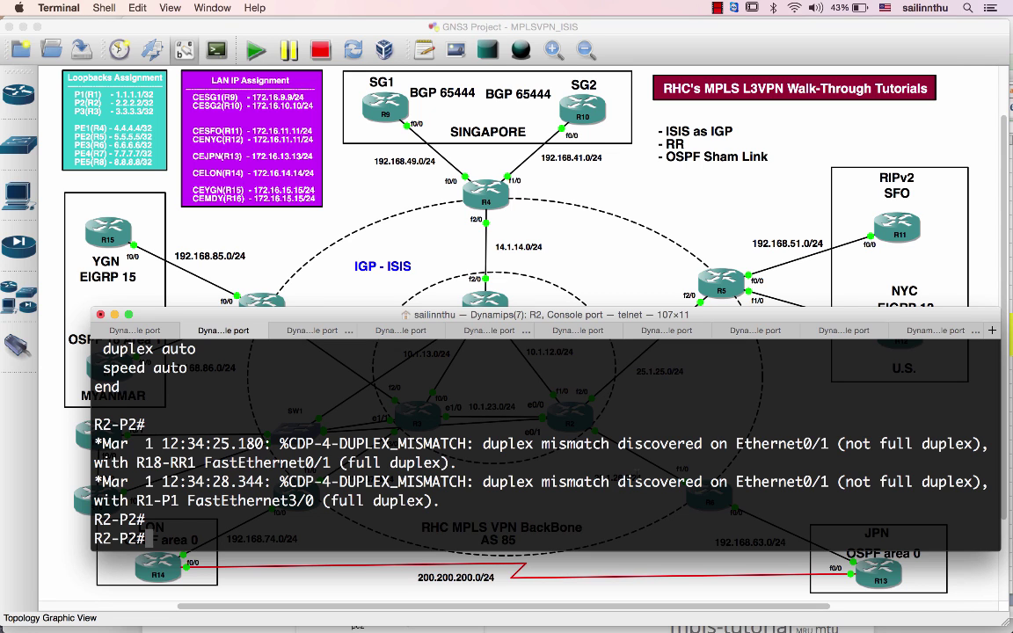
# Examine R2's duplicate address message for FastEthernet2/0 and check the R5–R2 link in the GNS3 topology
pyautogui.scroll(6, 545, 439)
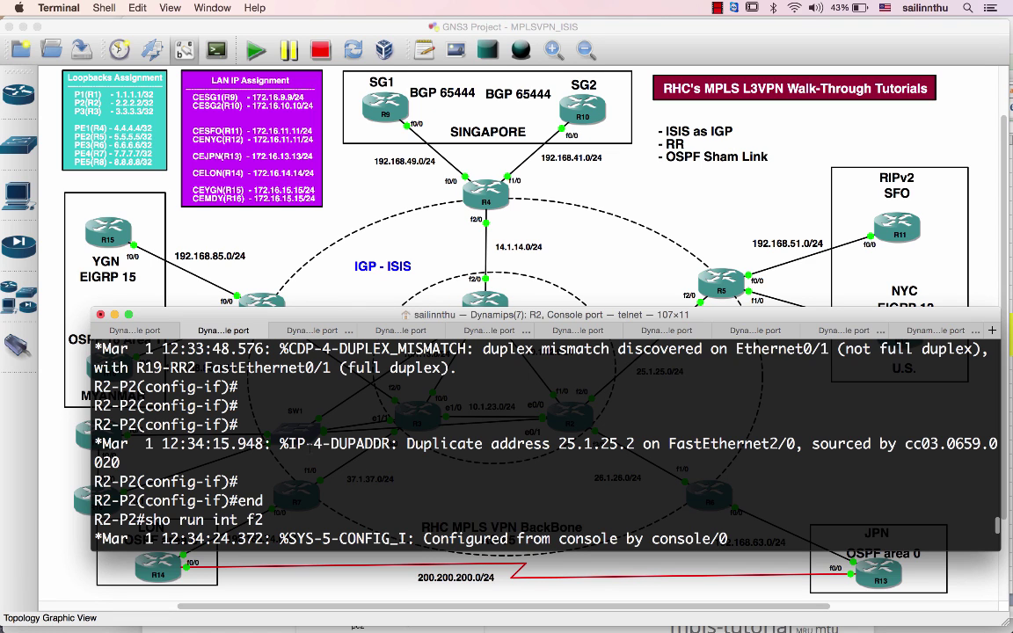
pyautogui.moveTo(407, 444); pyautogui.dragTo(678, 444)
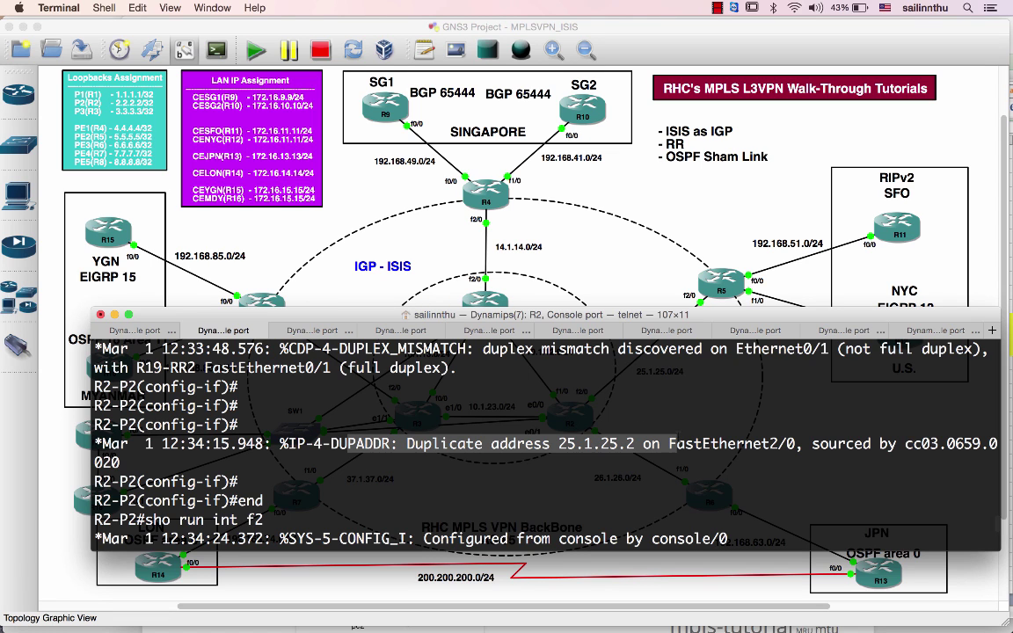
pyautogui.click(297, 213)
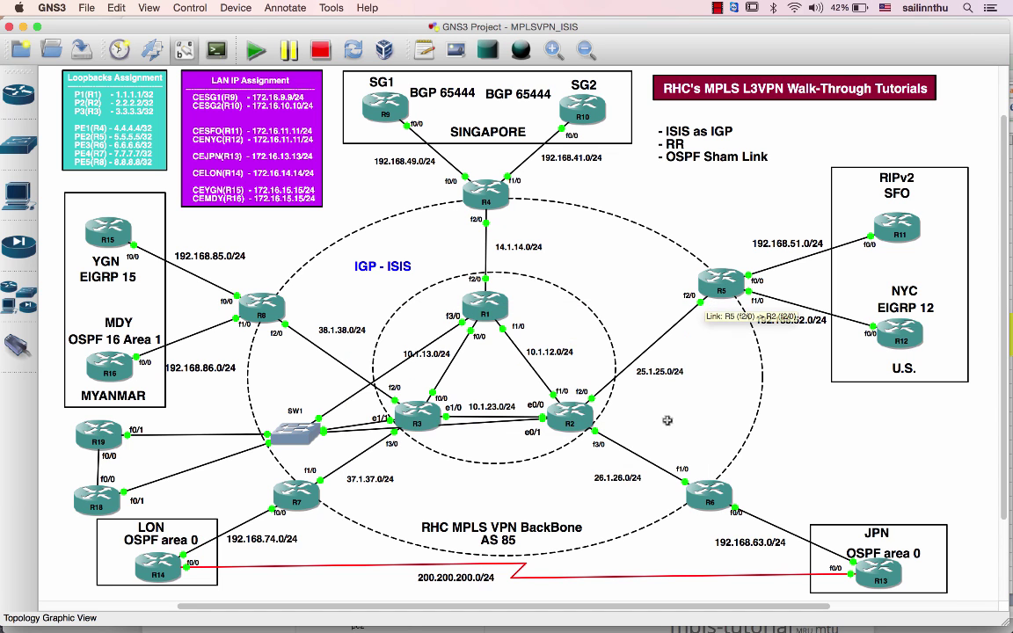
pyautogui.press('super+Tab')
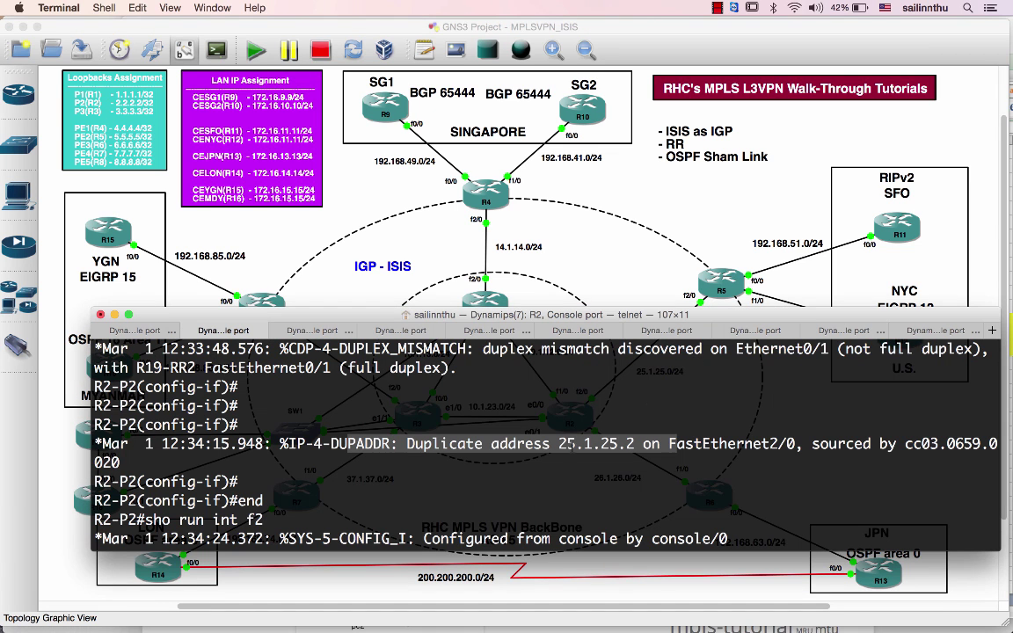
pyautogui.scroll(3, 408, 471)
pyautogui.scroll(-3, 407, 471)
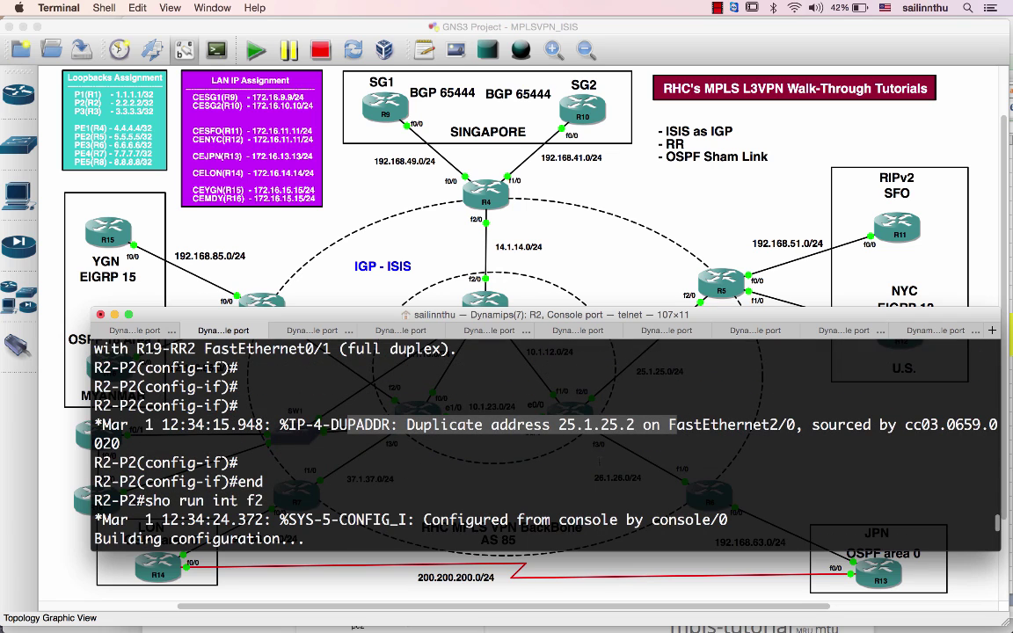
# Switch to the Excel workbook and change R5's f2/0 command in cell E9 to ip add 25.1.25.5 255.255.255.0
pyautogui.moveTo(7, 263)
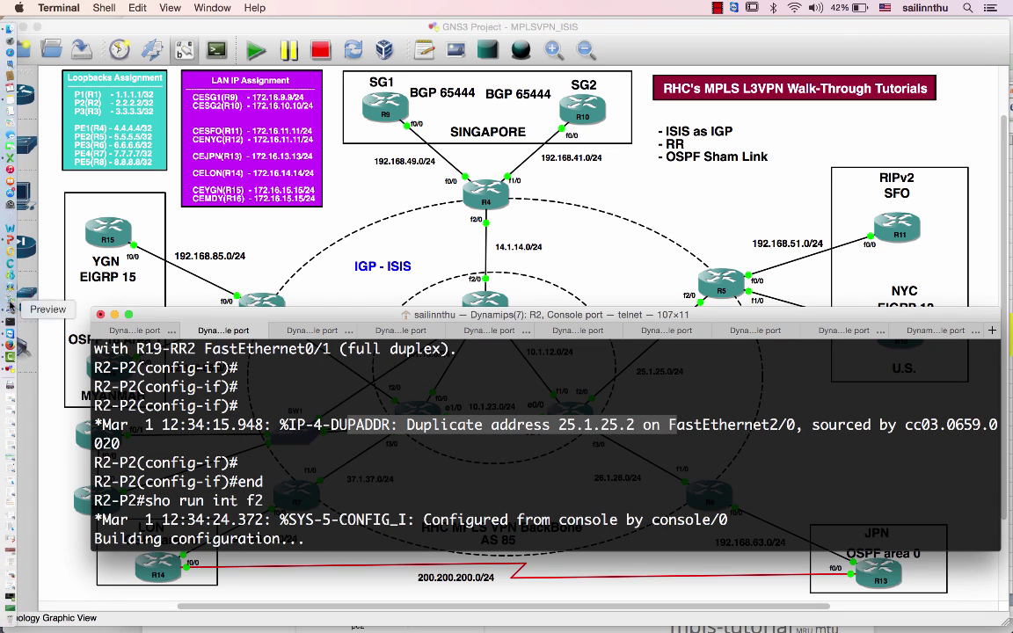
pyautogui.click(8, 161)
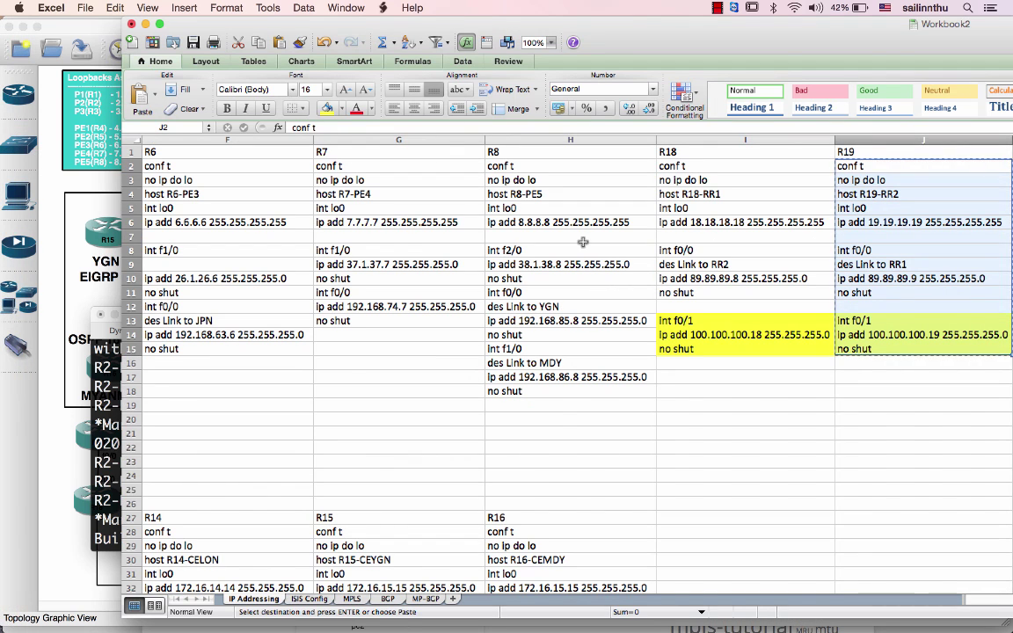
pyautogui.press('Left')
pyautogui.press('Left')
pyautogui.press('Left')
pyautogui.press('Left')
pyautogui.press('Left')
pyautogui.press('Left')
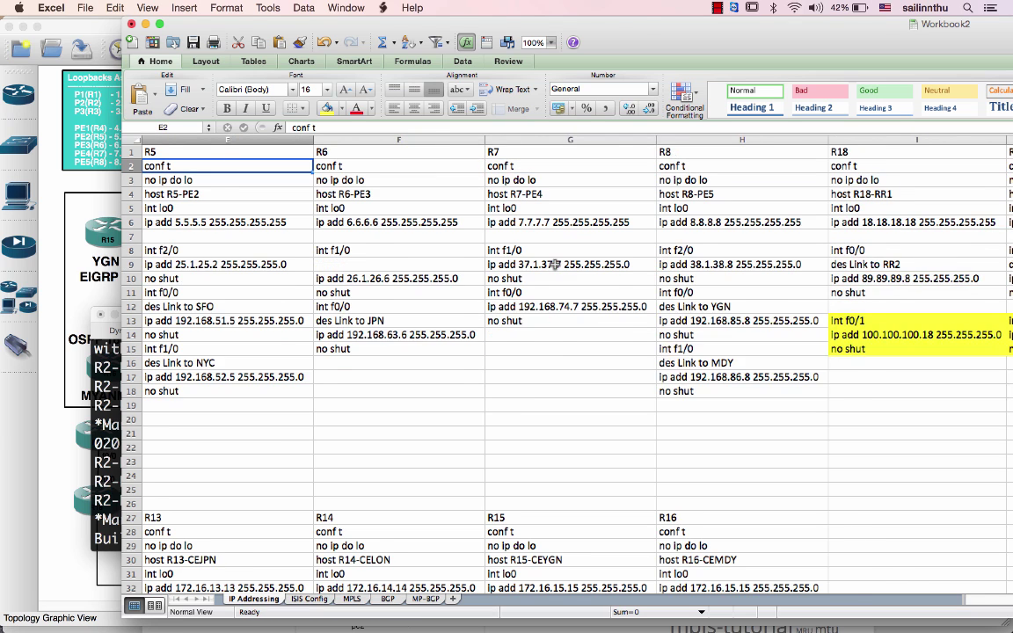
pyautogui.press('Right')
pyautogui.press('Down')
pyautogui.press('Down')
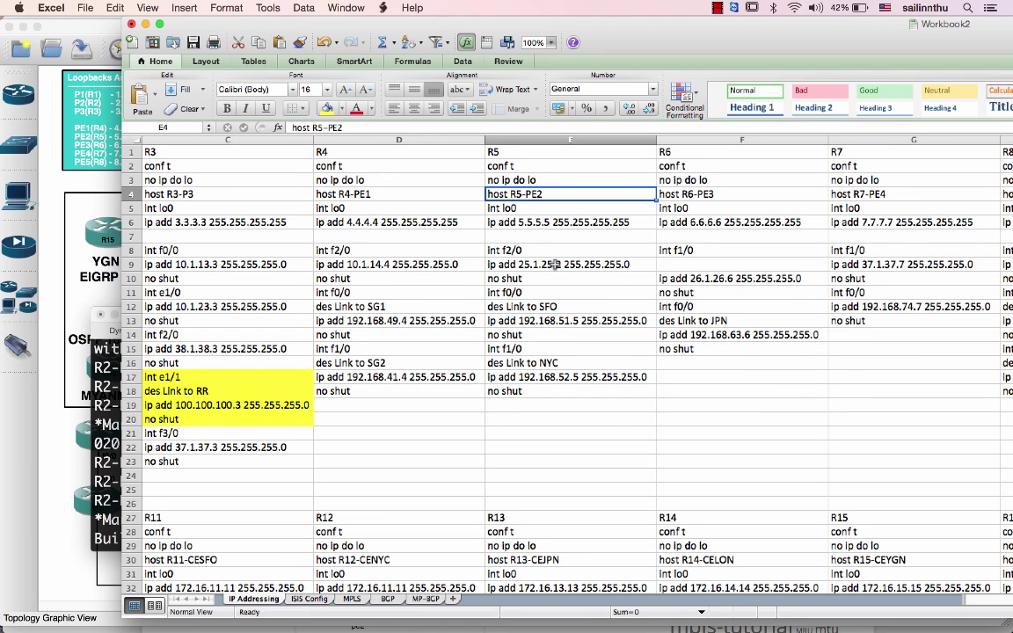
pyautogui.doubleClick(553, 263)
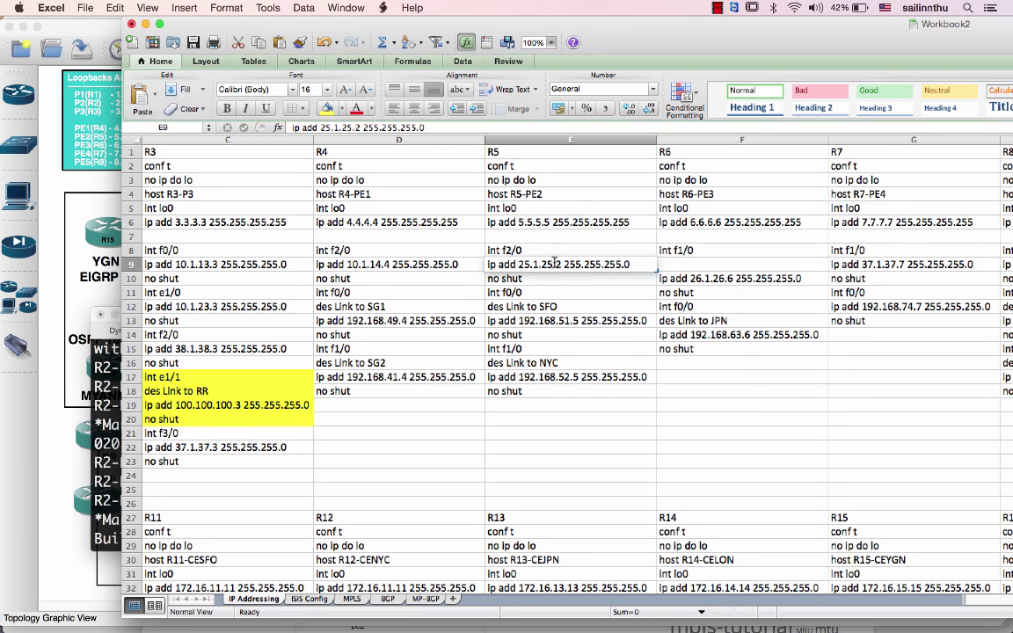
pyautogui.press('BackSpace')
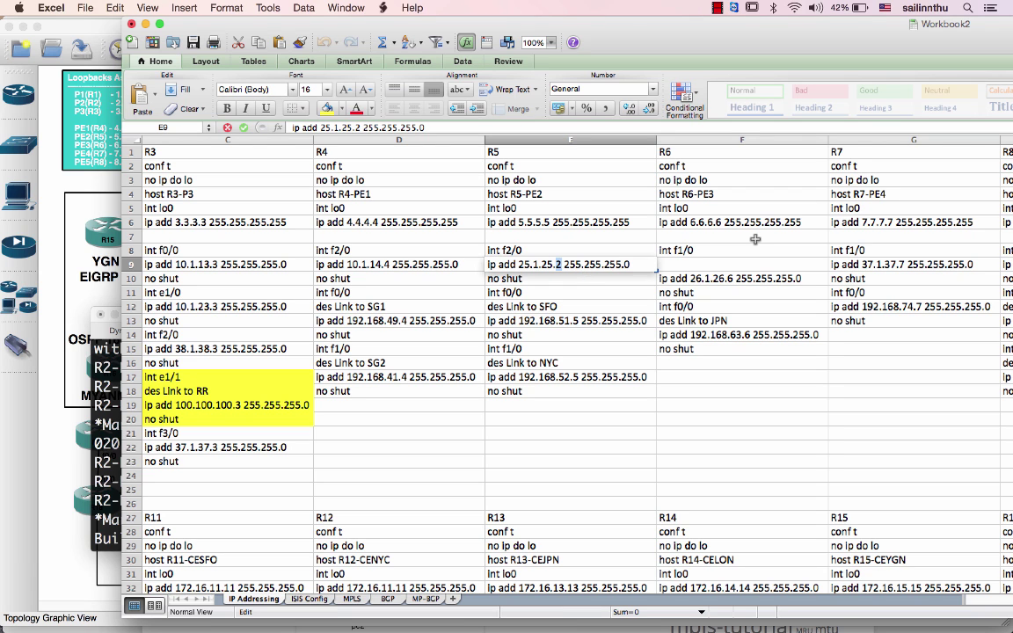
pyautogui.write('5')
pyautogui.press('Return')
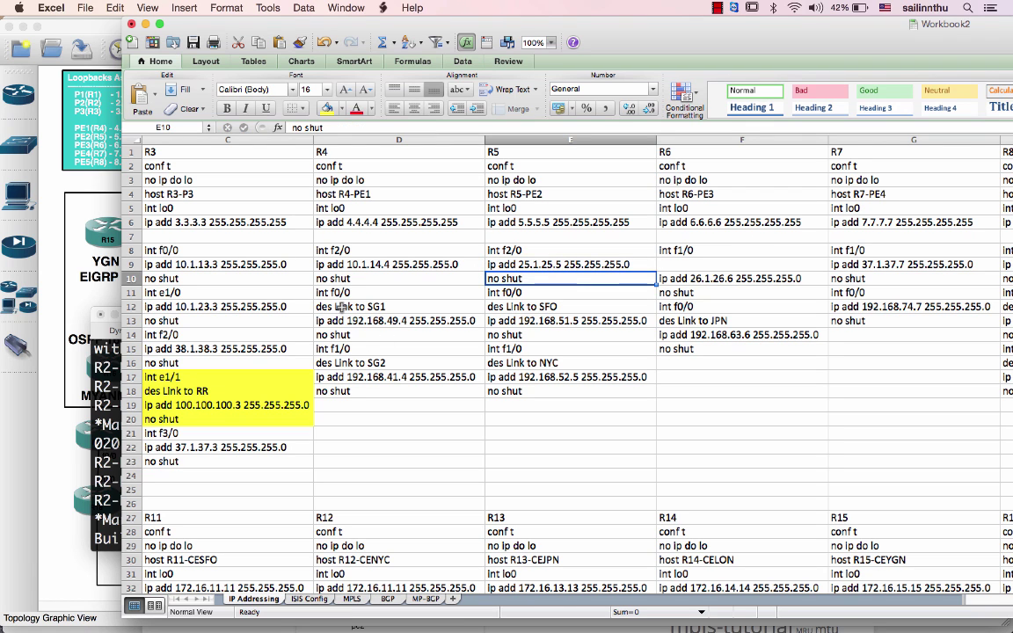
# Check R2's f2/0 address in cell B15, copy R5's configuration commands in E2:E23, and switch back to Terminal
pyautogui.hscroll(-2, 341, 306)
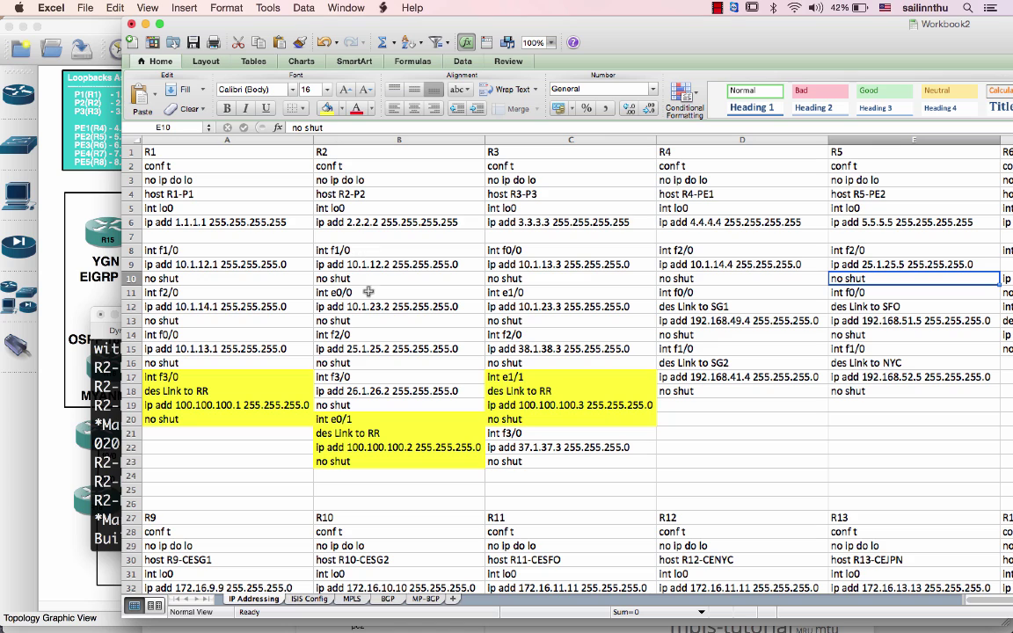
pyautogui.click(361, 349)
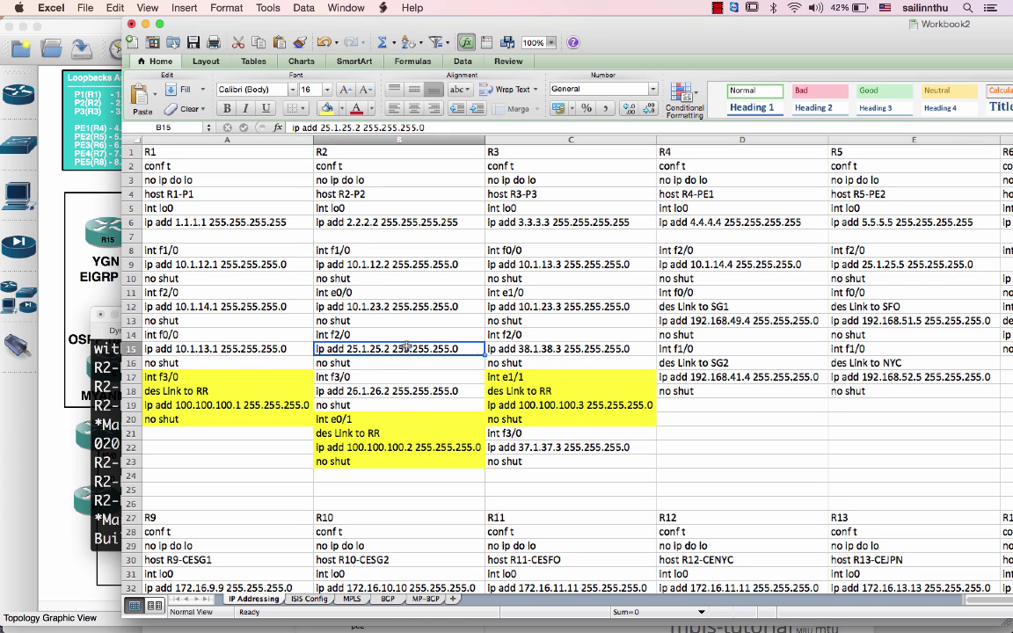
pyautogui.click(900, 253)
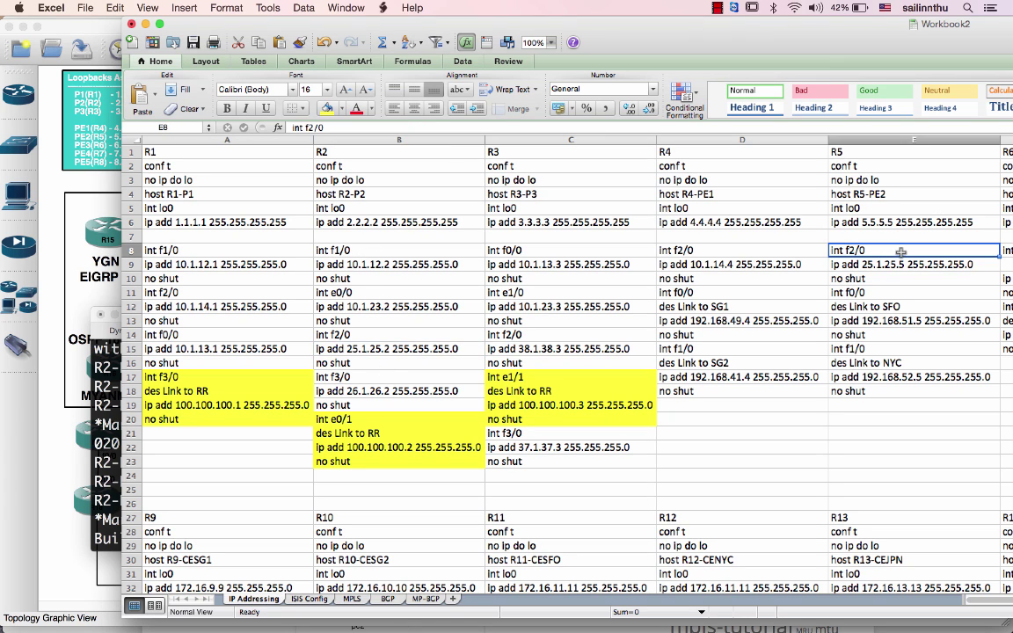
pyautogui.press('Up')
pyautogui.press('Up')
pyautogui.press('Up')
pyautogui.press('Up')
pyautogui.press('Up')
pyautogui.press('Up')
pyautogui.press('Up')
pyautogui.press('Up')
pyautogui.press('Down')
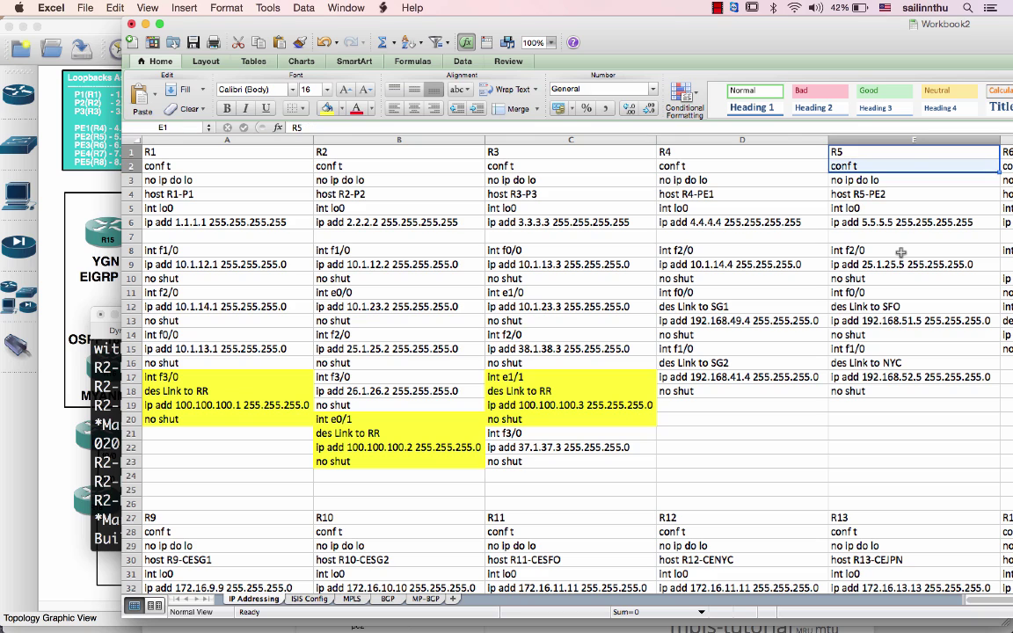
pyautogui.hotkey('shift', 'Down')
pyautogui.hotkey('shift', 'Down')
pyautogui.hotkey('shift', 'Down')
pyautogui.hotkey('shift', 'Down')
pyautogui.hotkey('shift', 'Down')
pyautogui.hotkey('shift', 'Down')
pyautogui.hotkey('shift', 'Down')
pyautogui.hotkey('shift', 'Down')
pyautogui.hotkey('shift', 'Down')
pyautogui.hotkey('shift', 'Down')
pyautogui.hotkey('shift', 'Down')
pyautogui.hotkey('shift', 'Down')
pyautogui.hotkey('shift', 'Down')
pyautogui.hotkey('shift', 'Down')
pyautogui.hotkey('shift', 'Down')
pyautogui.hotkey('shift', 'Down')
pyautogui.hotkey('shift', 'Down')
pyautogui.hotkey('shift', 'Down')
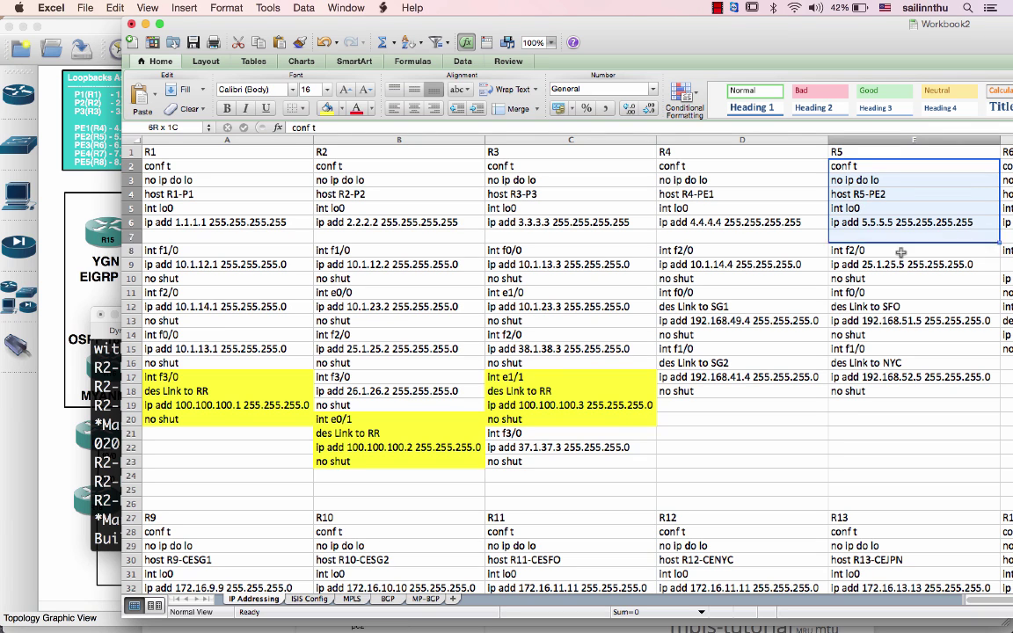
pyautogui.press('super+c')
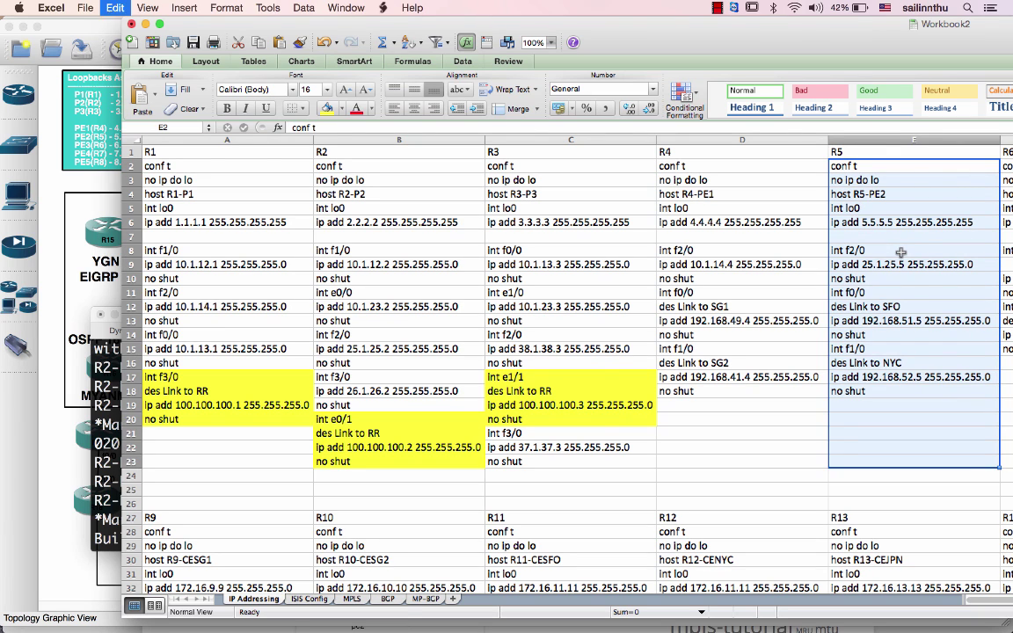
pyautogui.press('super+Tab')
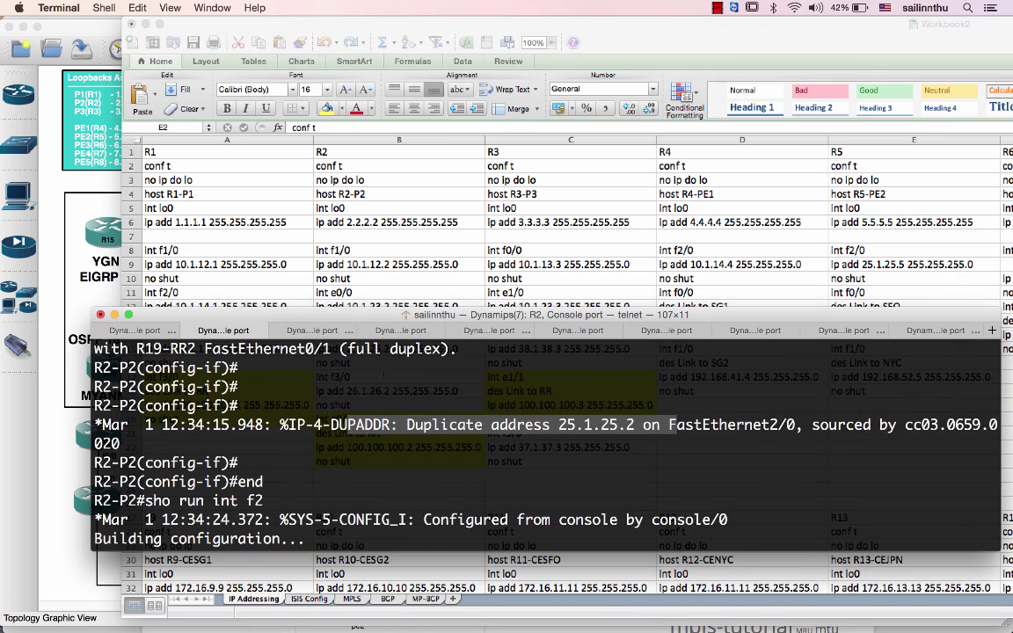
# Bring up R5's console session and examine its duplicate address messages for FastEthernet2/0
pyautogui.press('super+shift+bracketright')
pyautogui.press('super+shift+bracketright')
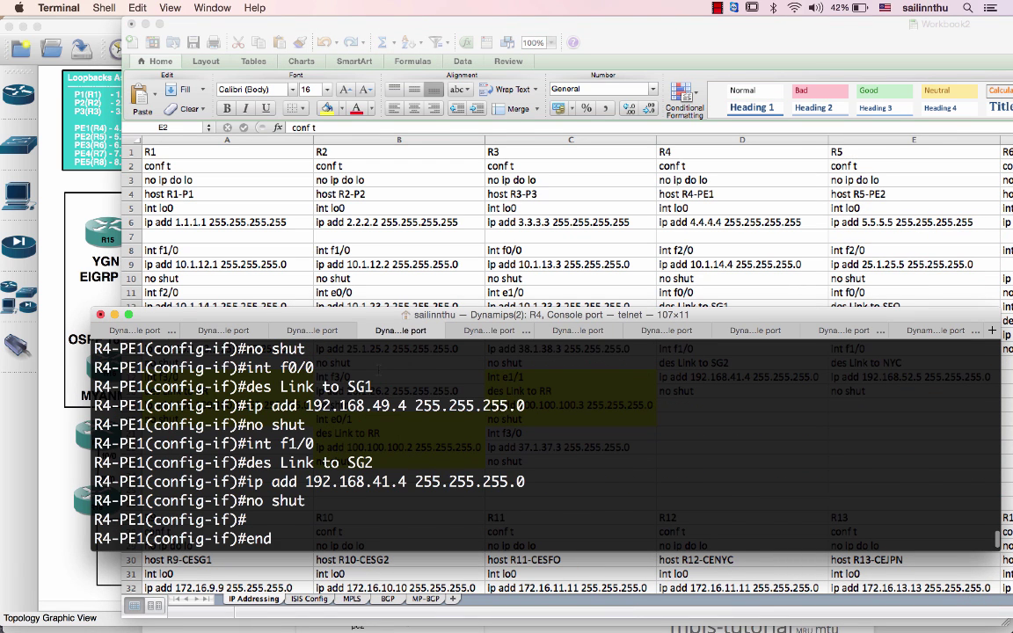
pyautogui.press('super+shift+bracketright')
pyautogui.press('Return')
pyautogui.press('Return')
pyautogui.press('Return')
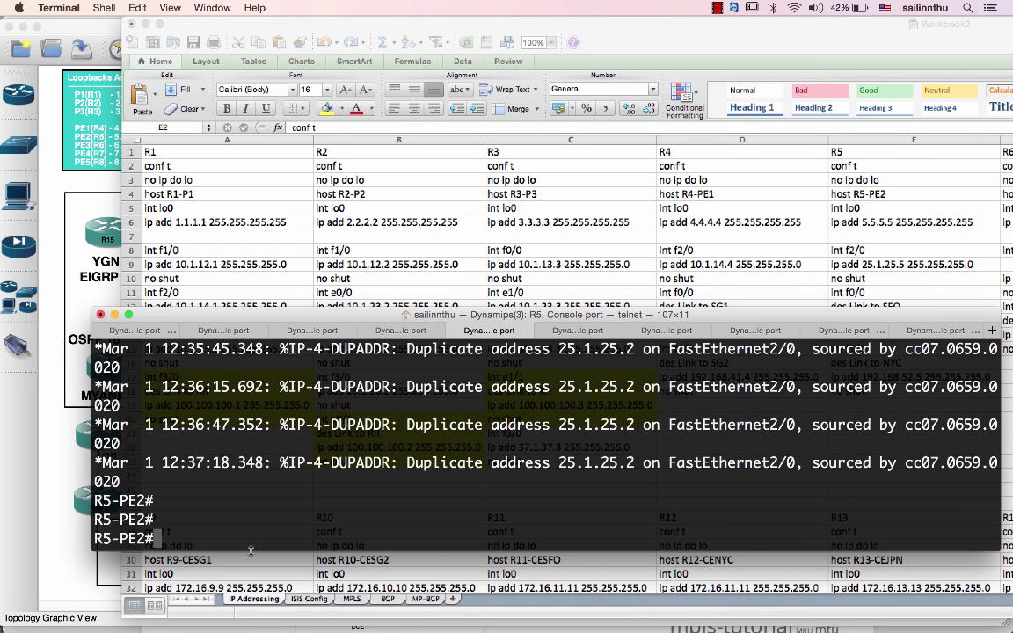
pyautogui.moveTo(364, 387); pyautogui.dragTo(929, 448)
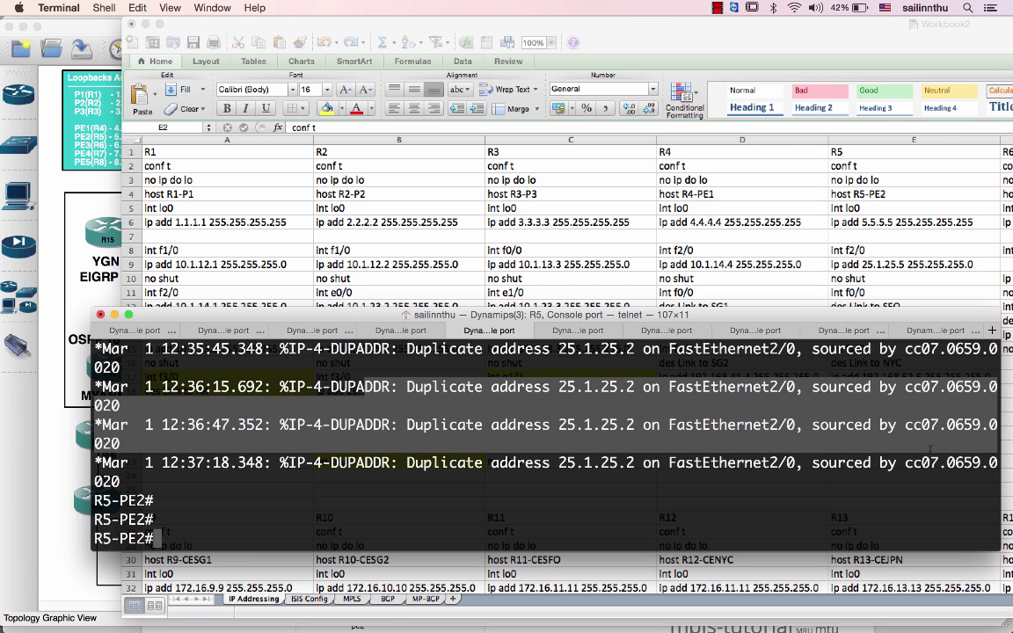
# Enter configuration mode on R5 with conf t, paste the corrected addressing commands copied from the workbook, and return to the R5-PE2# prompt
pyautogui.press('Return')
pyautogui.write('conf t')
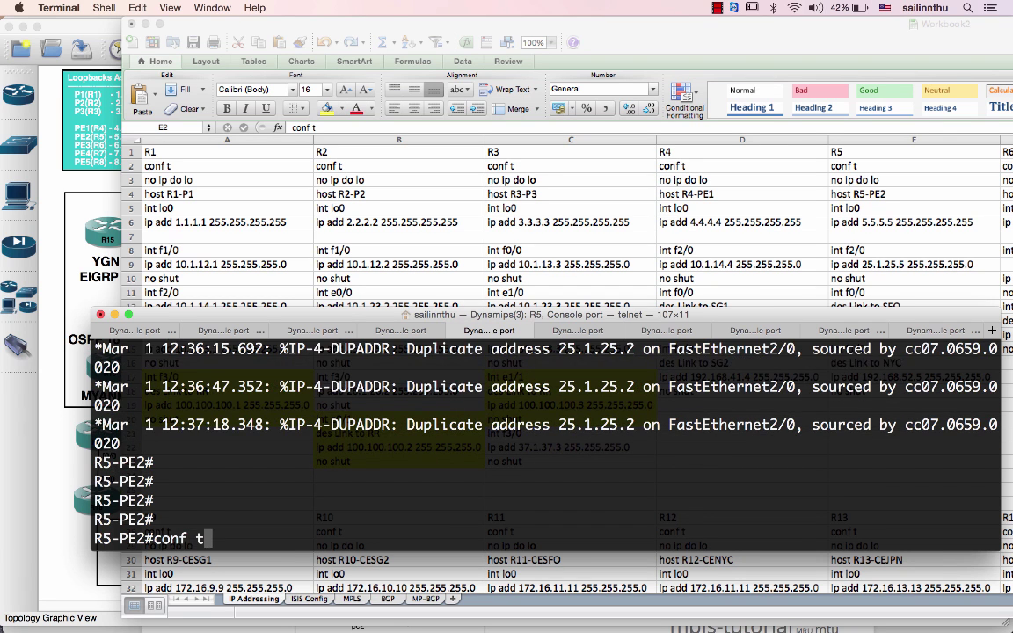
pyautogui.press('Return')
pyautogui.press('super+v')
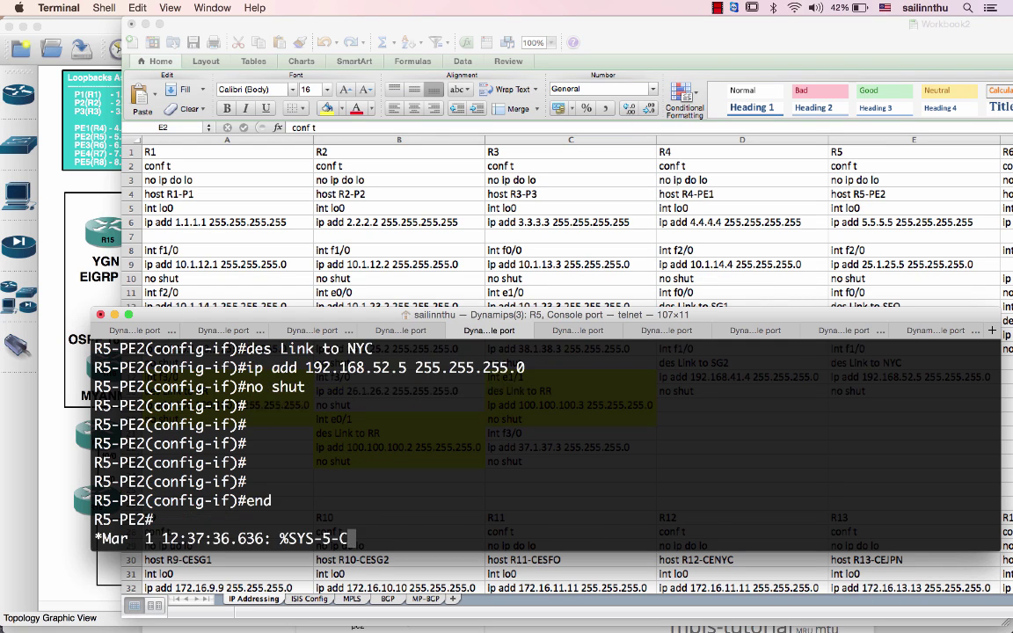
pyautogui.press('Return')
pyautogui.press('Return')
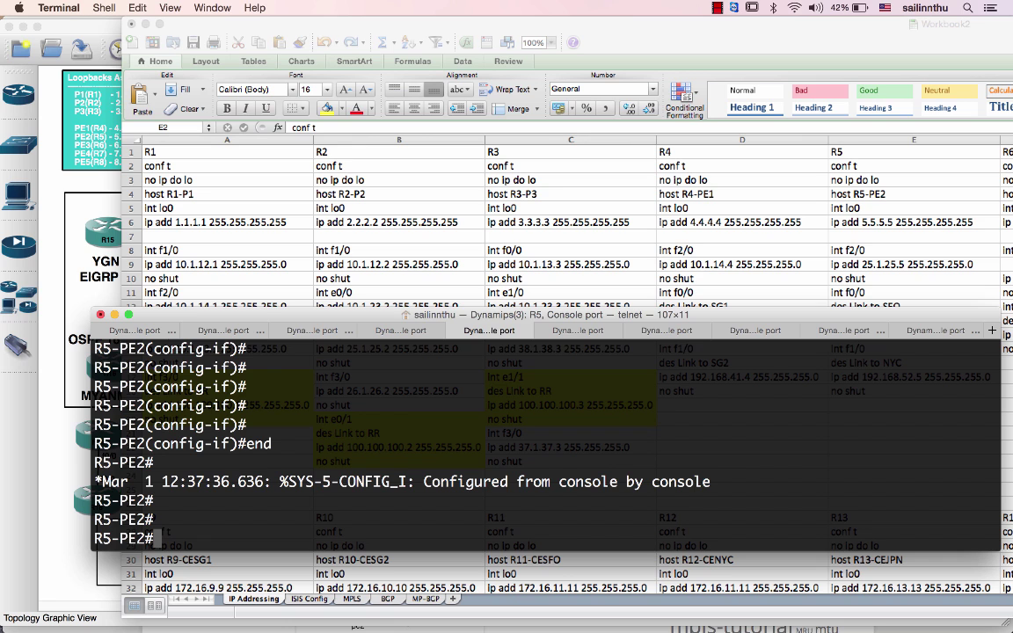
# Go to R6's console, leave configuration mode with end, and list its interfaces using sh ip int brief
pyautogui.click(563, 331)
pyautogui.press('Return')
pyautogui.press('Return')
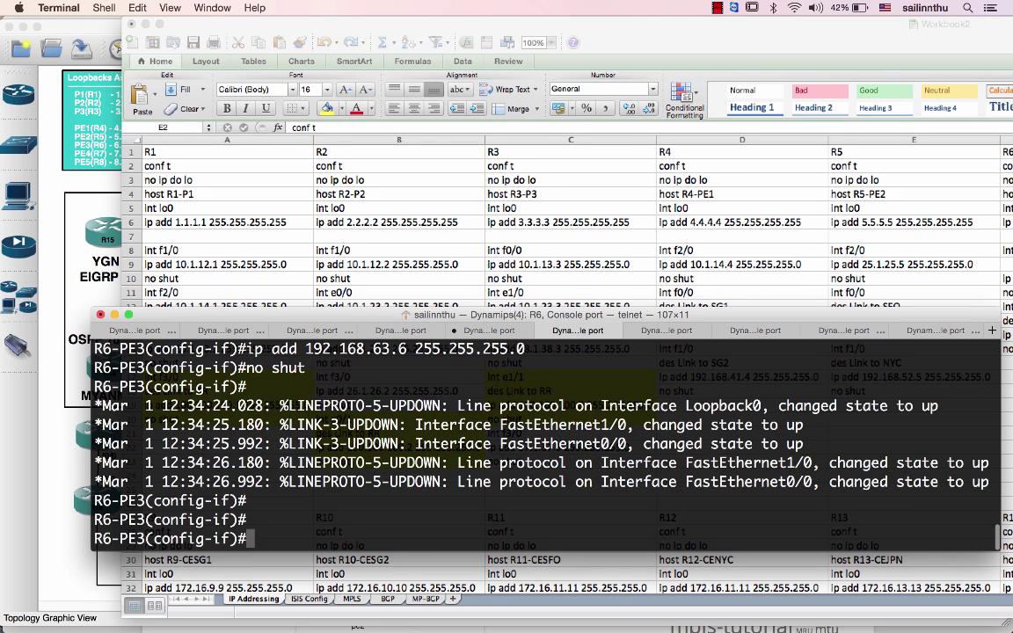
pyautogui.write('end')
pyautogui.press('Return')
pyautogui.write('sh ip int b')
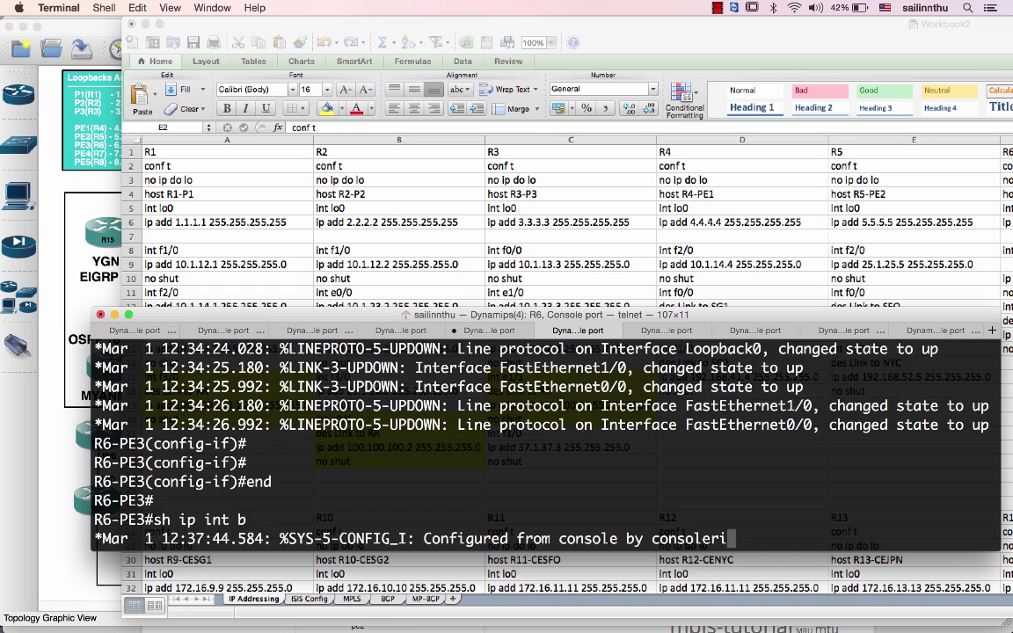
pyautogui.press('Tab')
pyautogui.press('Return')
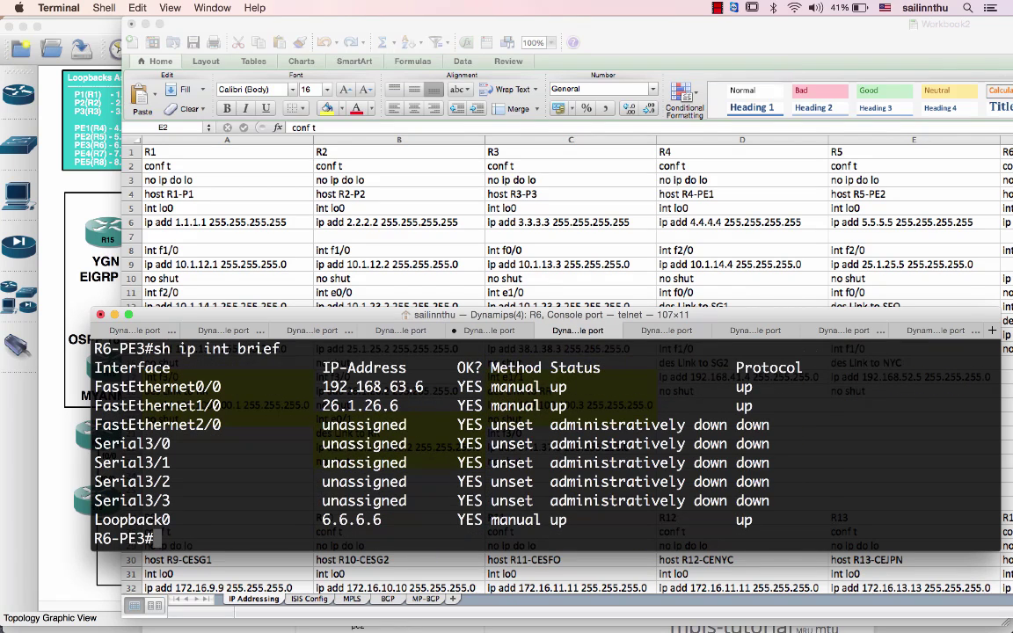
# Switch to the Excel workbook, cancel the pending copy, and review the CE router configurations R9 through R16 along row 27
pyautogui.click(699, 209)
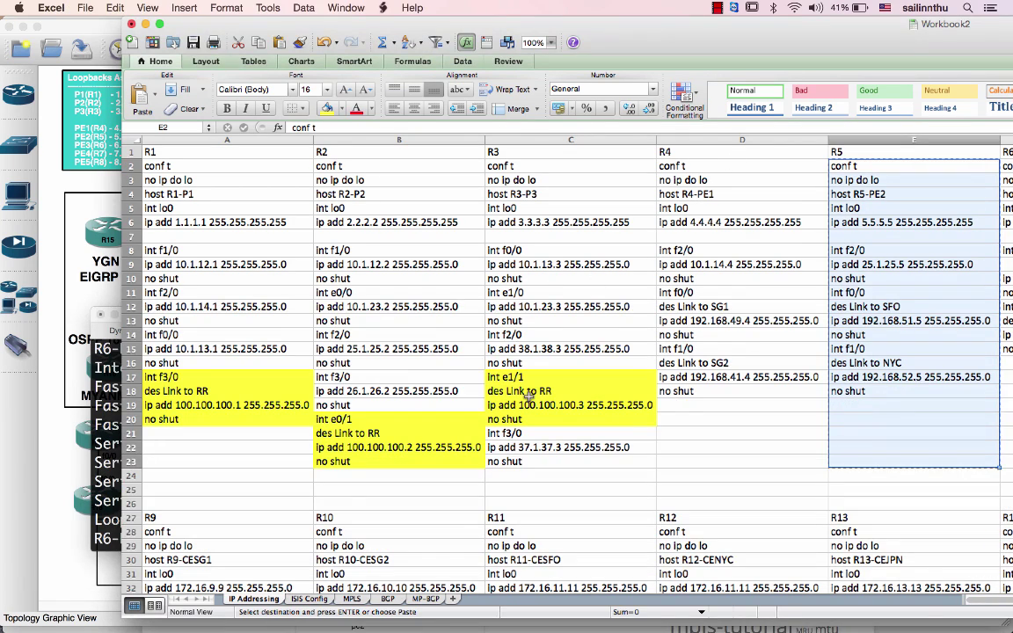
pyautogui.press('Escape')
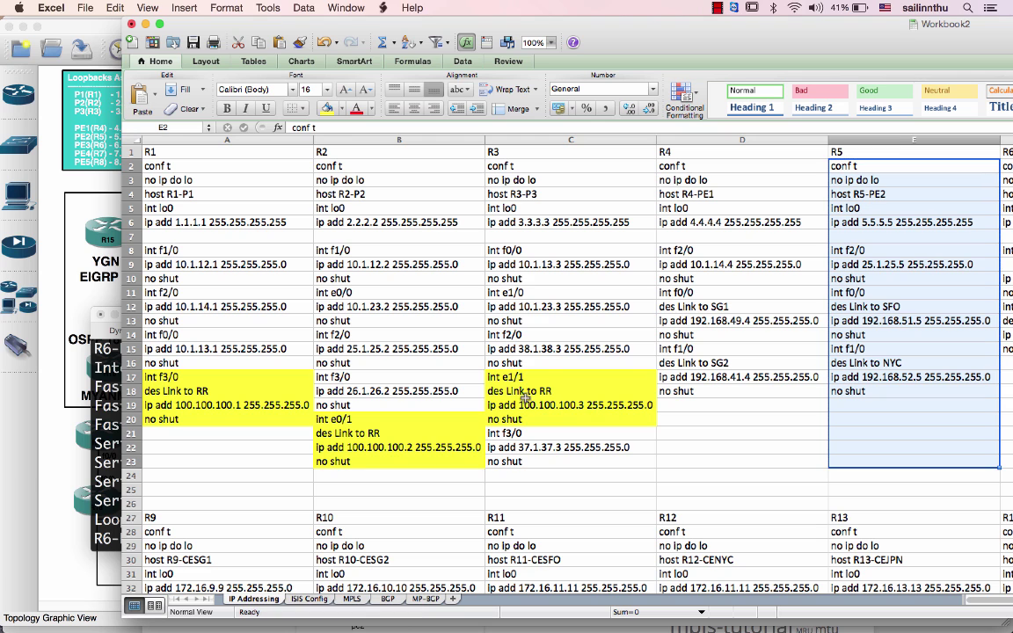
pyautogui.scroll(-3, 538, 423)
pyautogui.scroll(-5, 539, 425)
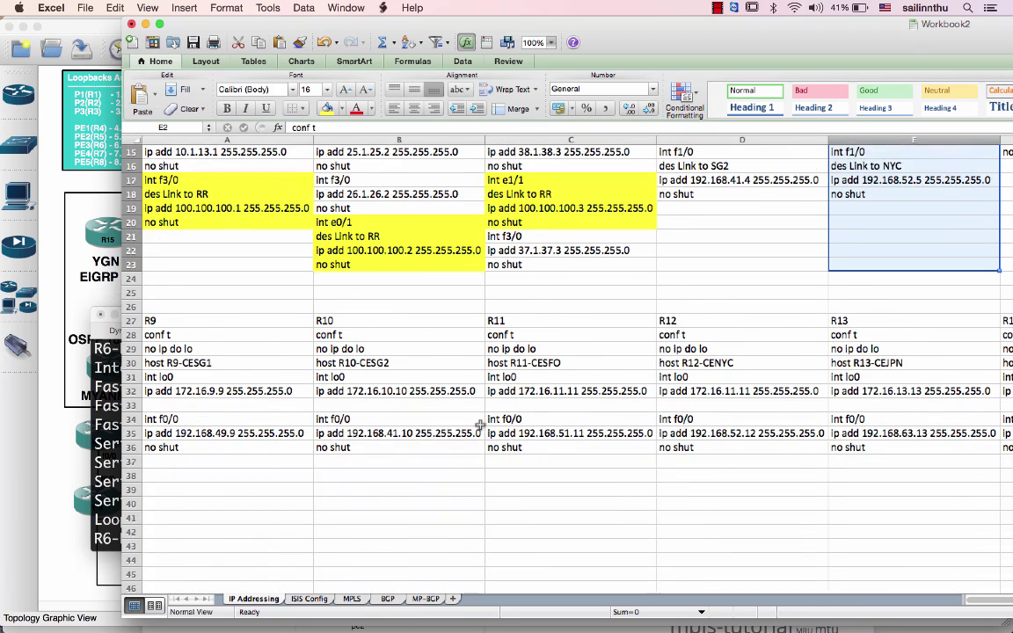
pyautogui.click(397, 433)
pyautogui.click(208, 320)
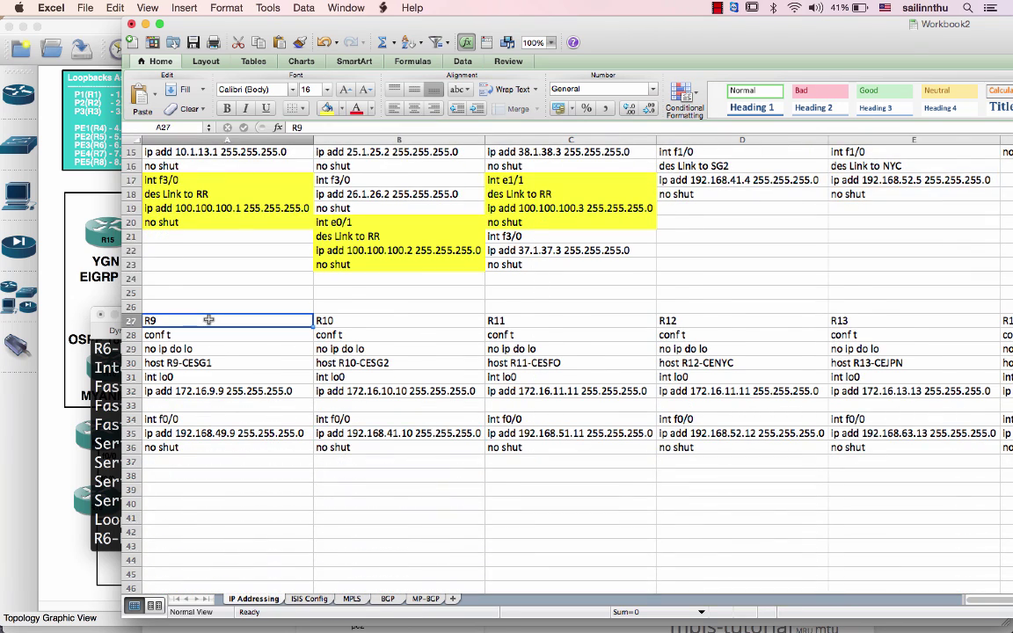
pyautogui.hotkey('shift', 'Right')
pyautogui.hotkey('shift', 'Right')
pyautogui.hotkey('shift', 'Right')
pyautogui.hotkey('shift', 'Right')
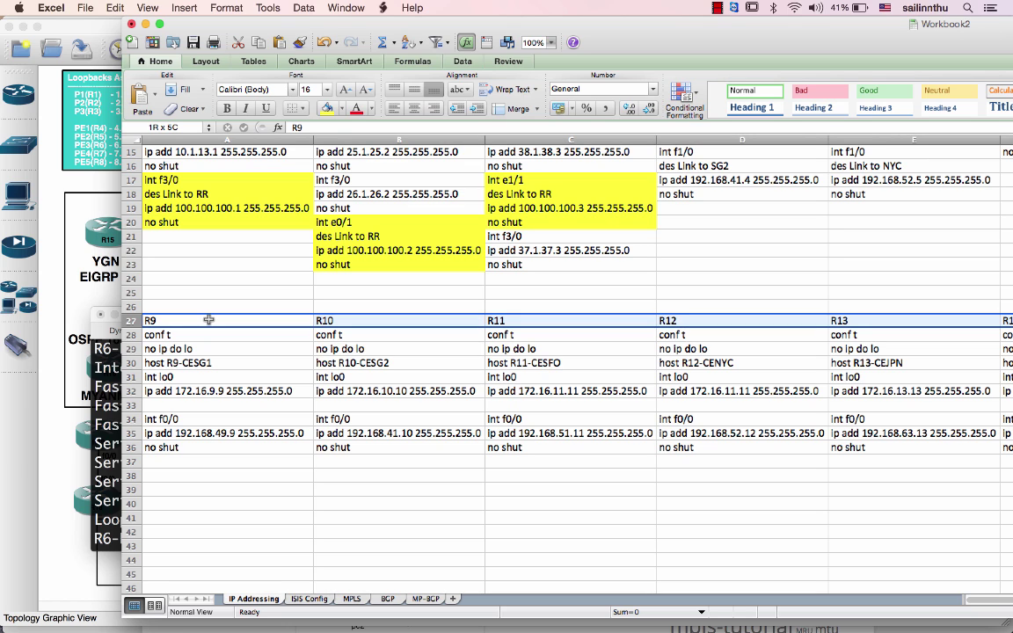
pyautogui.hotkey('shift', 'Right')
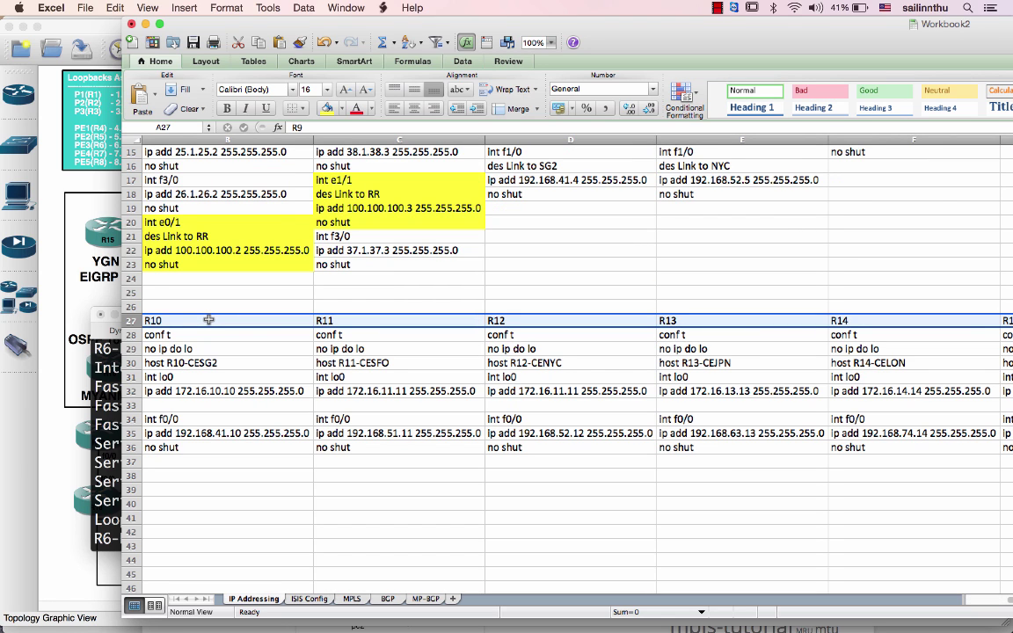
pyautogui.hotkey('shift', 'Right')
pyautogui.hotkey('shift', 'Right')
pyautogui.hotkey('shift', 'Right')
pyautogui.hotkey('shift', 'Right')
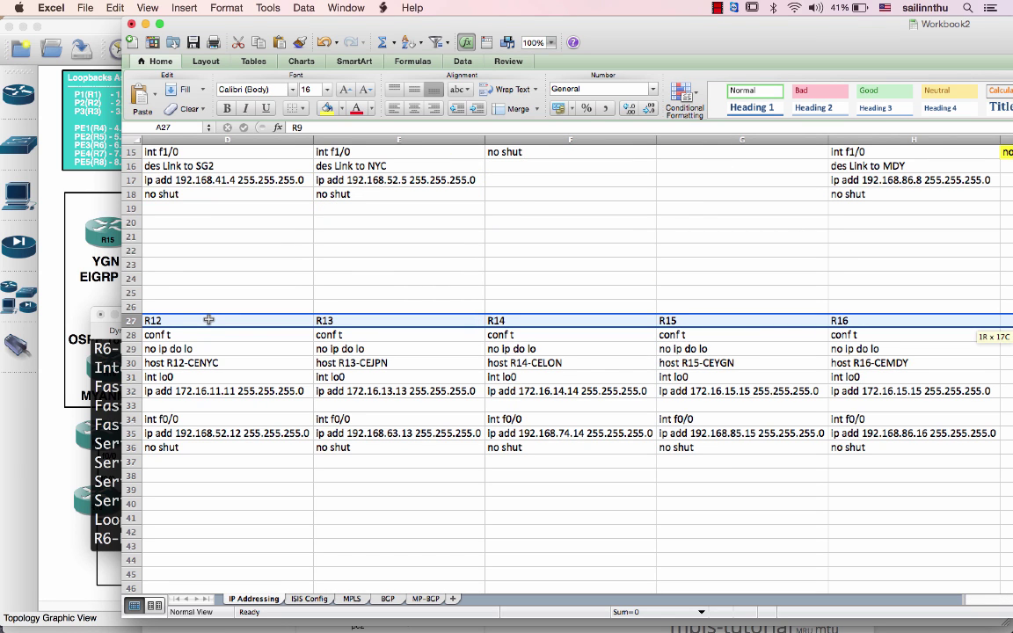
# Check the CE routers in the GNS3 topology, switch to the other Terminal window, and connect to R9's console with telnet localhost 2109
pyautogui.click(52, 239)
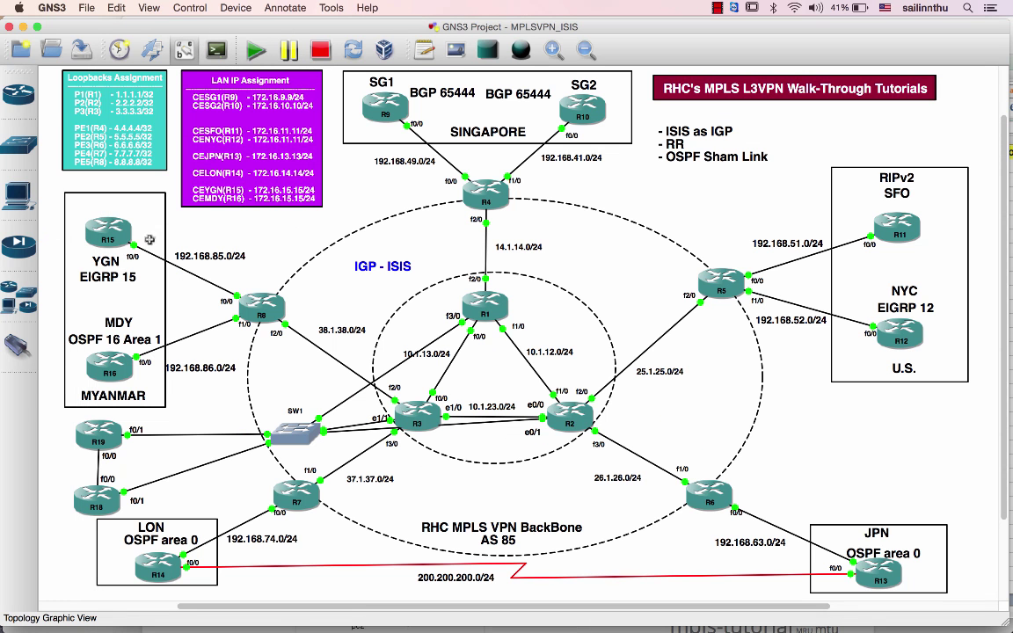
pyautogui.moveTo(378, 102)
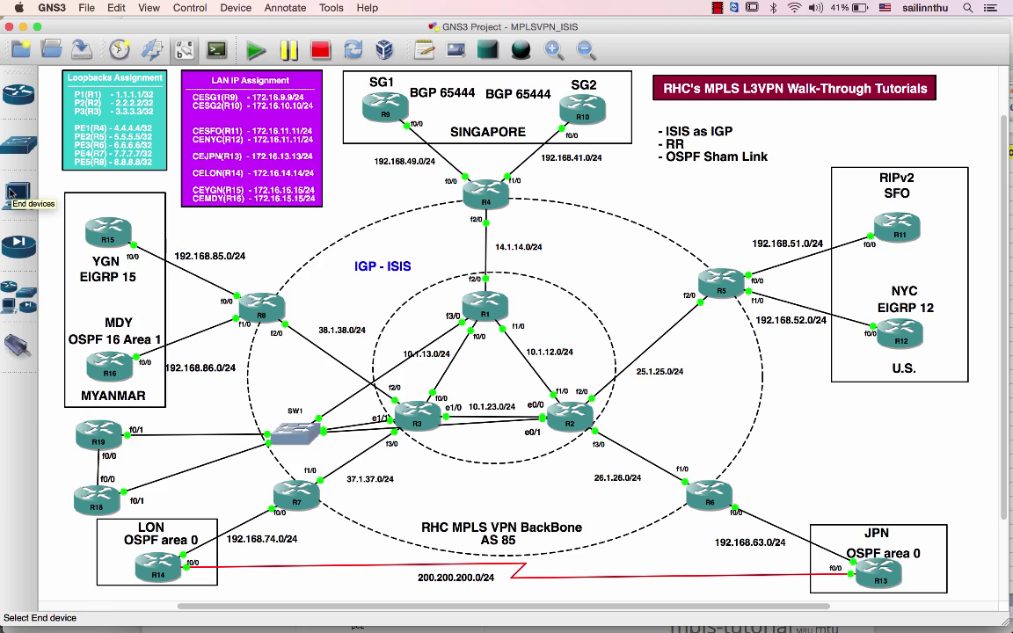
pyautogui.moveTo(2, 466)
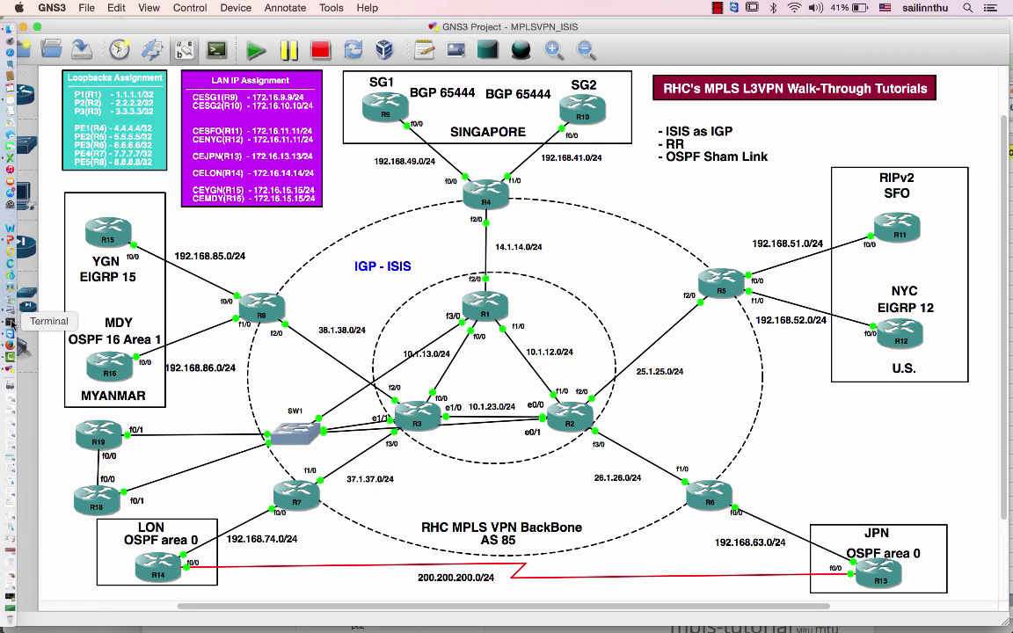
pyautogui.click(11, 552)
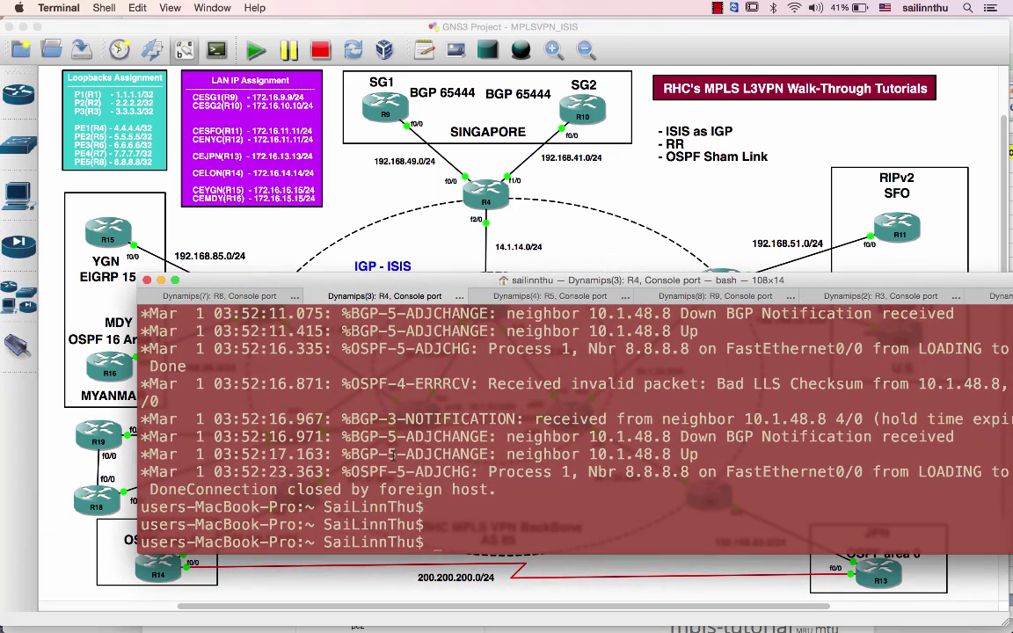
pyautogui.press('super+shift+[')
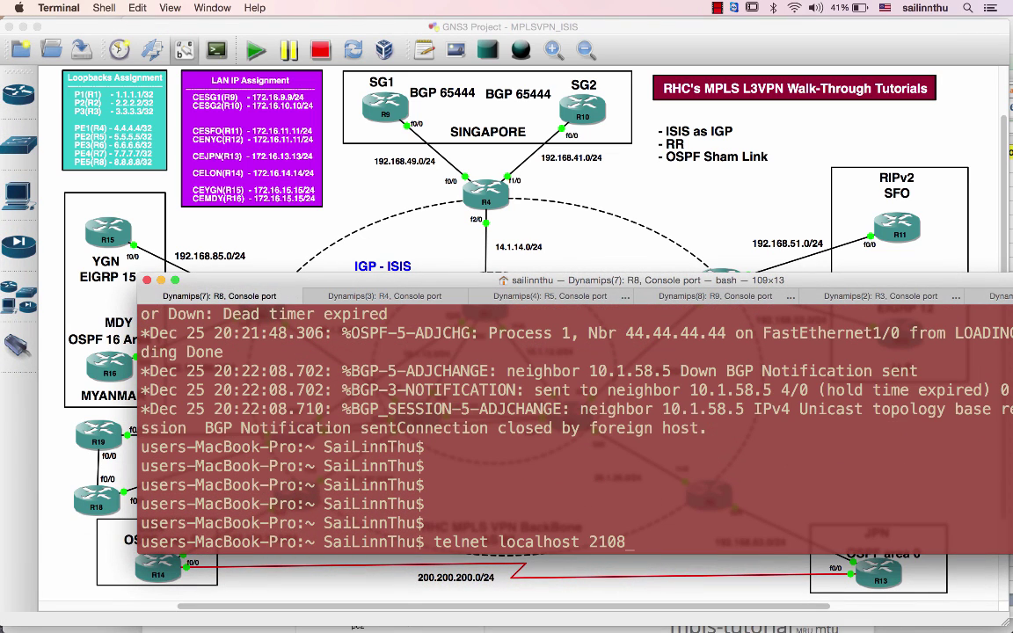
pyautogui.press('Return')
pyautogui.press('Return')
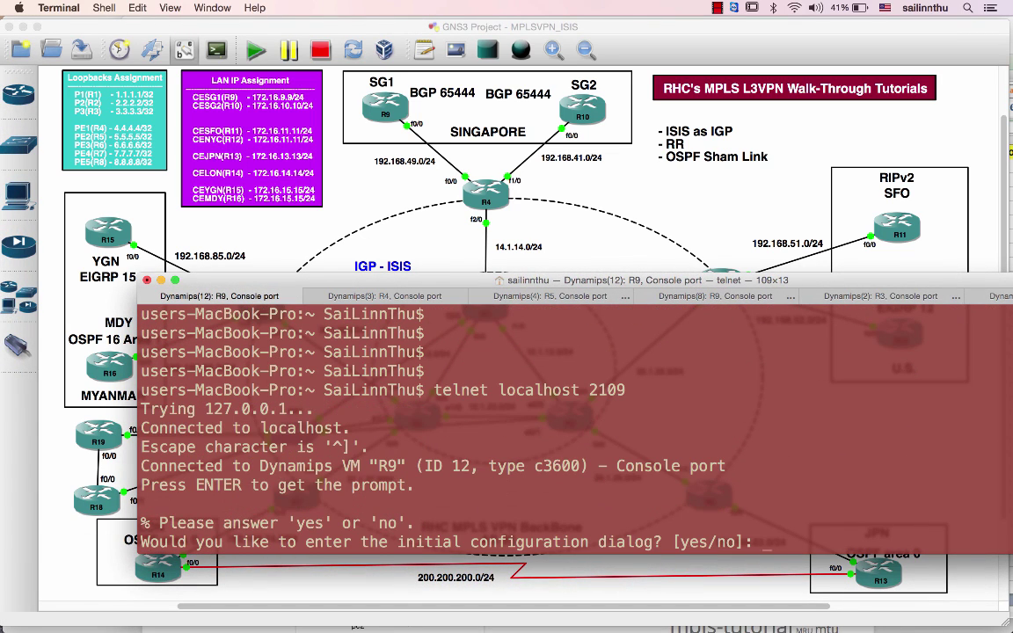
# In the next Terminal session, connect to R10 with telnet localhost 2110 and answer no to the initial configuration dialog
pyautogui.press('super+shift+bracketright')
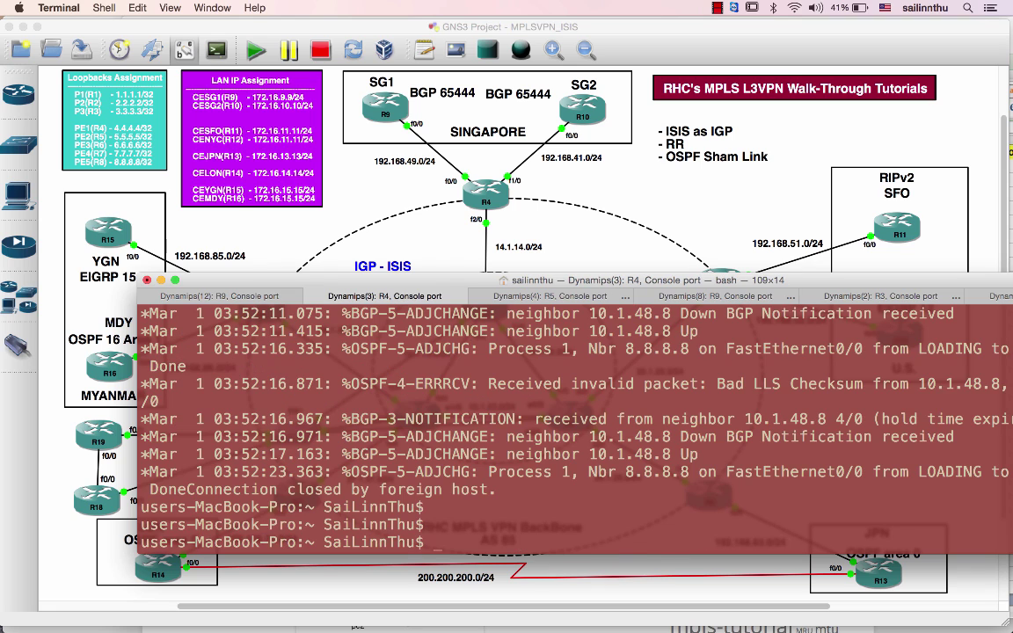
pyautogui.press('Up')
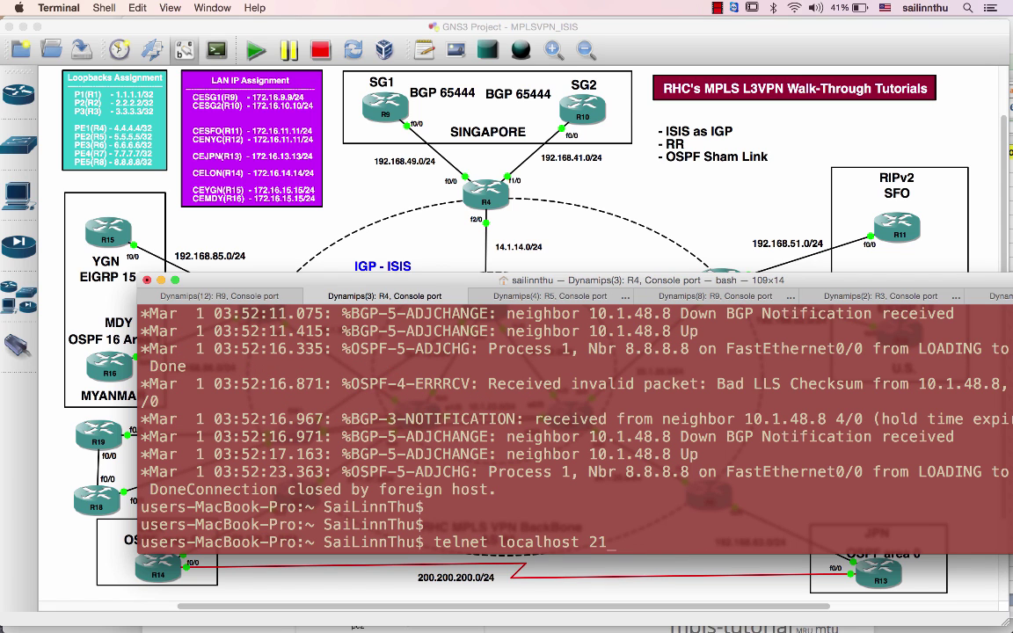
pyautogui.press('Return')
pyautogui.press('Return')
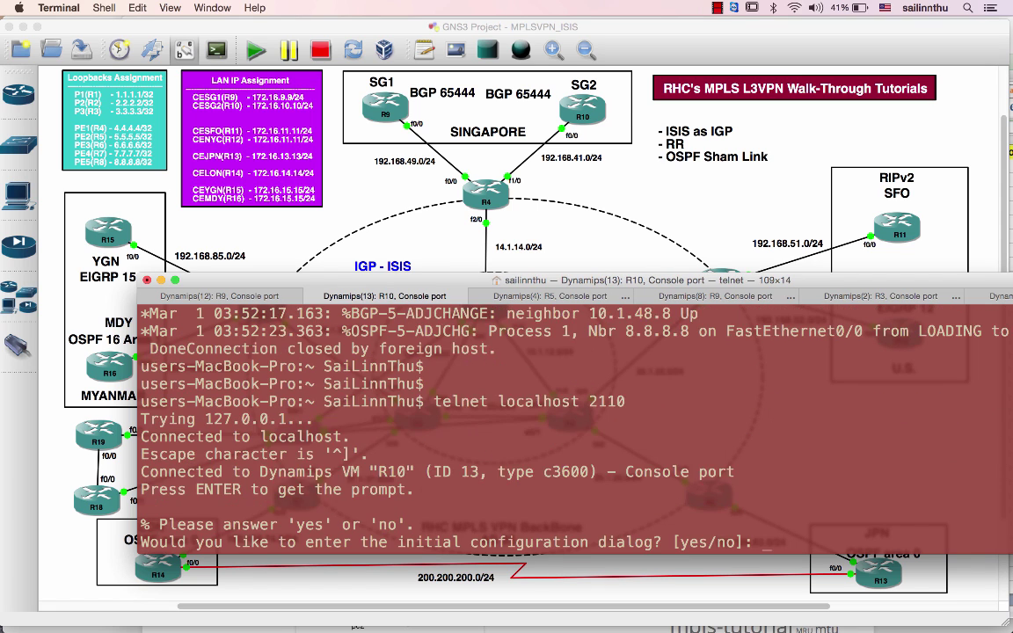
pyautogui.press('Return')
pyautogui.write('no')
# Connect to R11's console in the old R5 session with telnet localhost 2111
pyautogui.press('super+shift+]')
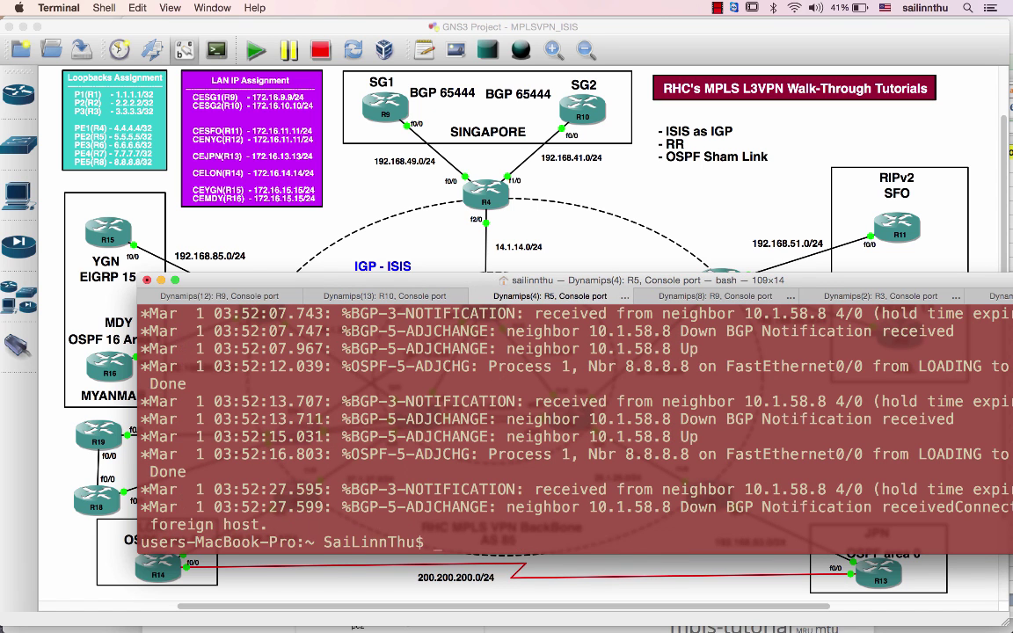
pyautogui.press('Up')
pyautogui.press('BackSpace')
pyautogui.write('11')
pyautogui.press('Return')
pyautogui.press('Return')
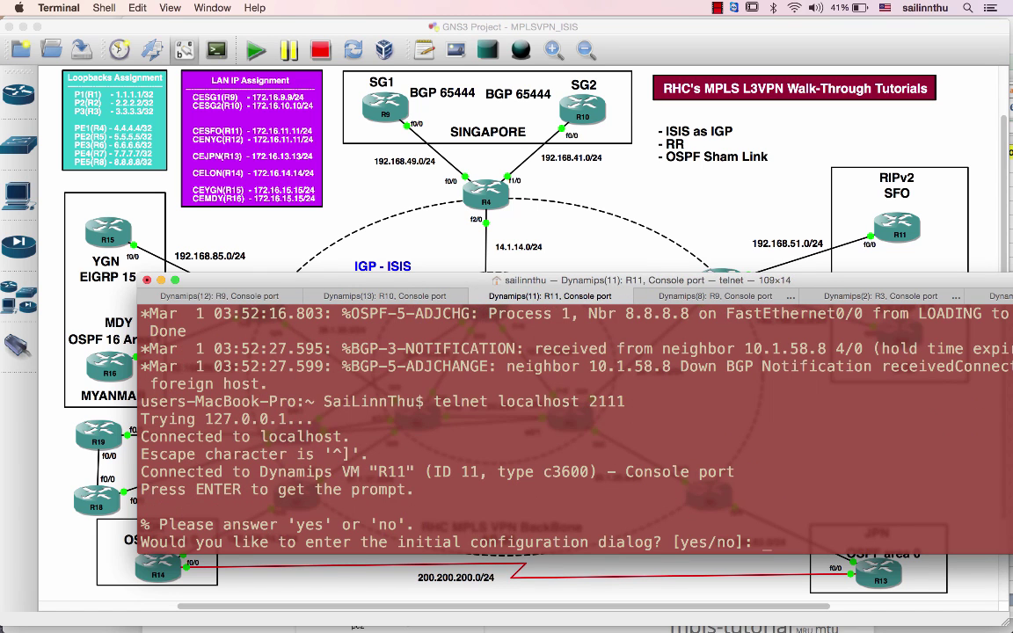
# Connect to R12's console in the following session with telnet 127.0.0.1 2112
pyautogui.press('super+shift+]')
pyautogui.press('Up')
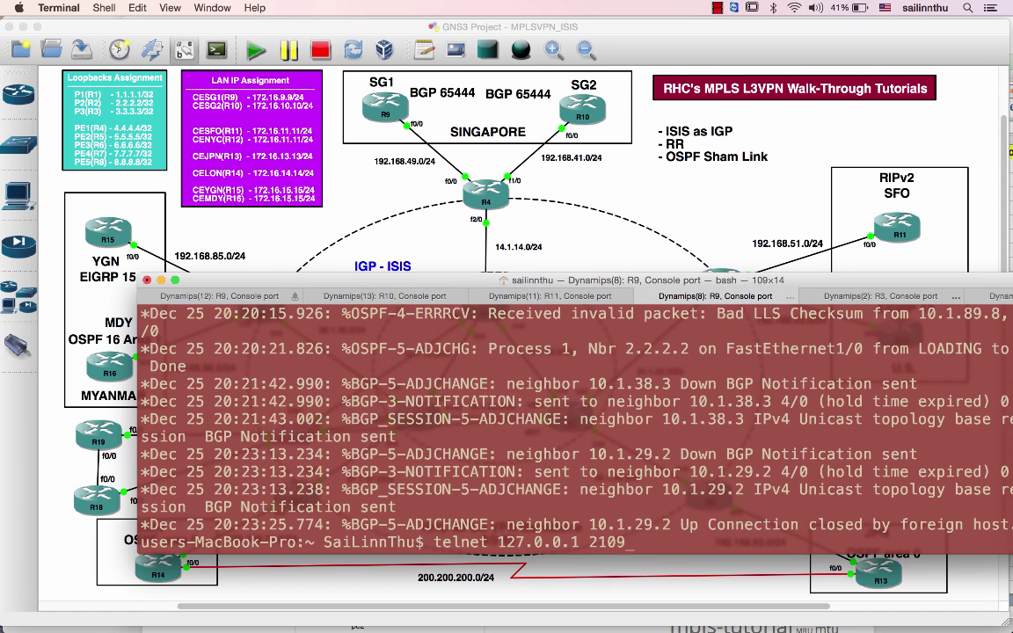
pyautogui.write('12')
pyautogui.press('Return')
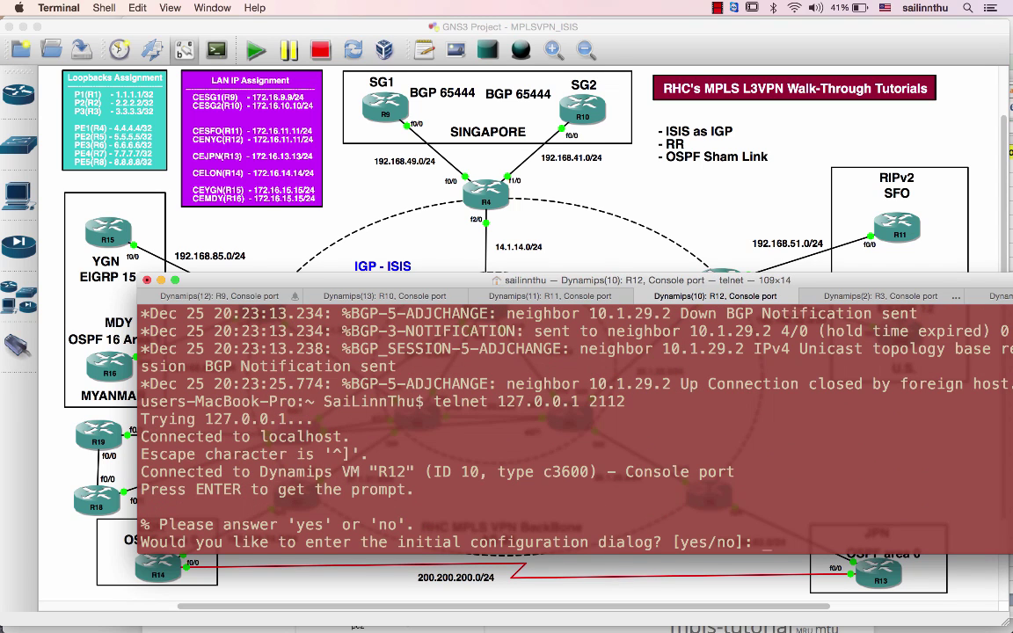
# Connect to R13's console in the old R3 session with telnet 127.0.0.1 2113
pyautogui.press('super+shift+bracketright')
pyautogui.press('Up')
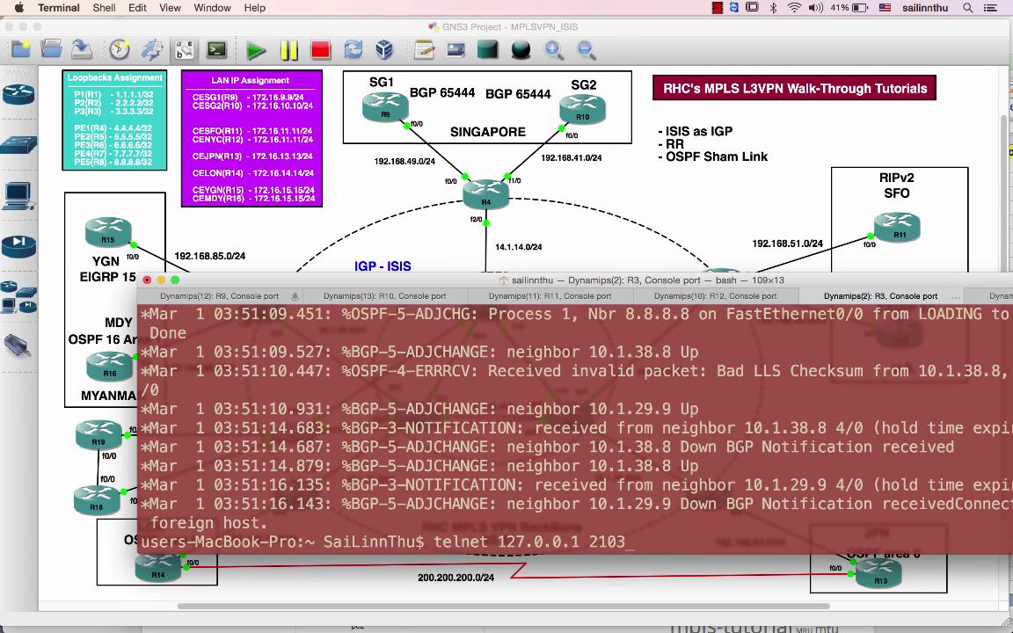
pyautogui.press('BackSpace')
pyautogui.press('BackSpace')
pyautogui.write('13')
pyautogui.press('Return')
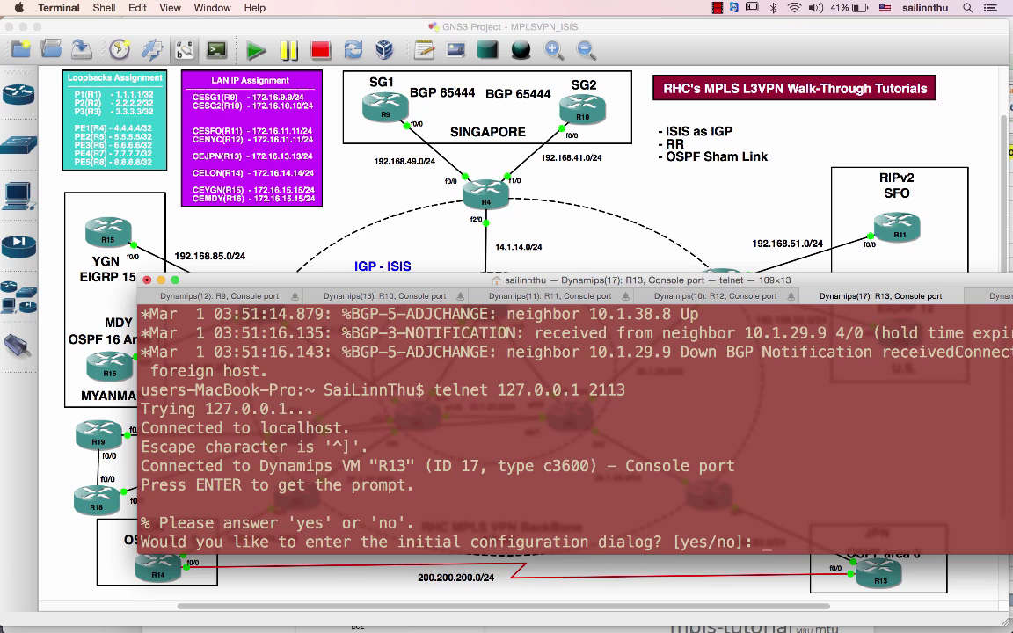
# Connect to R14 with telnet 127.0.0.1 2114 in the old R2 session, answer no to the initial configuration dialog, and return to R9's console
pyautogui.press('super+shift+bracketright')
pyautogui.press('Up')
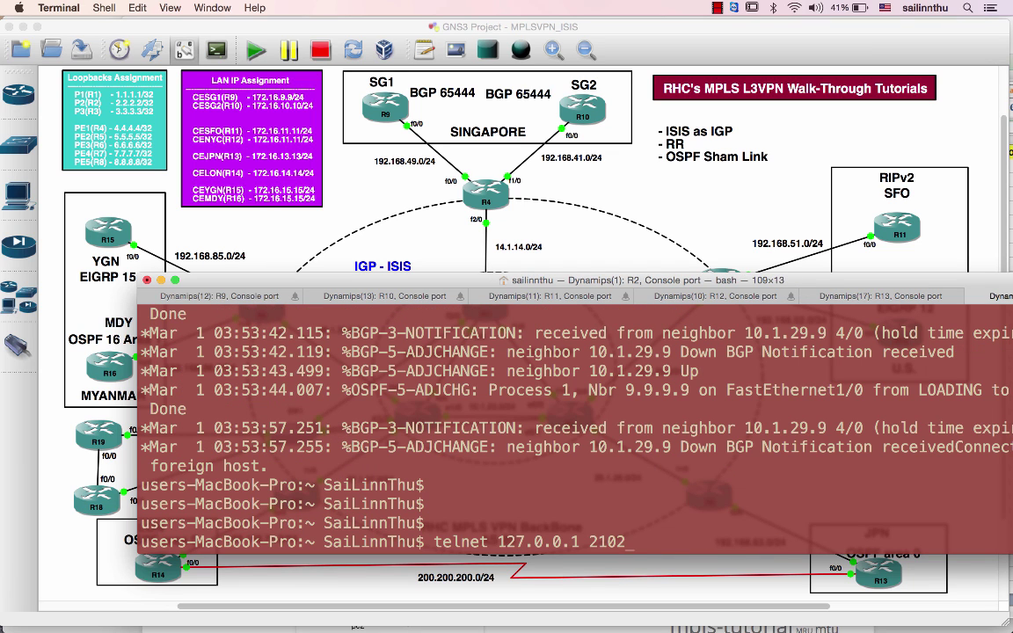
pyautogui.press('Return')
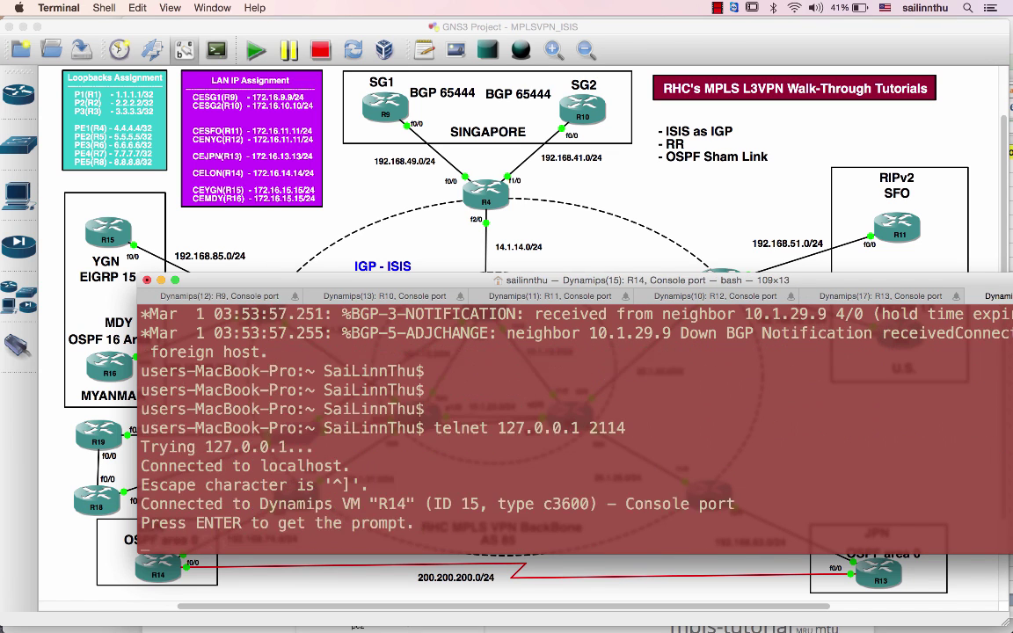
pyautogui.press('Return')
pyautogui.write('no')
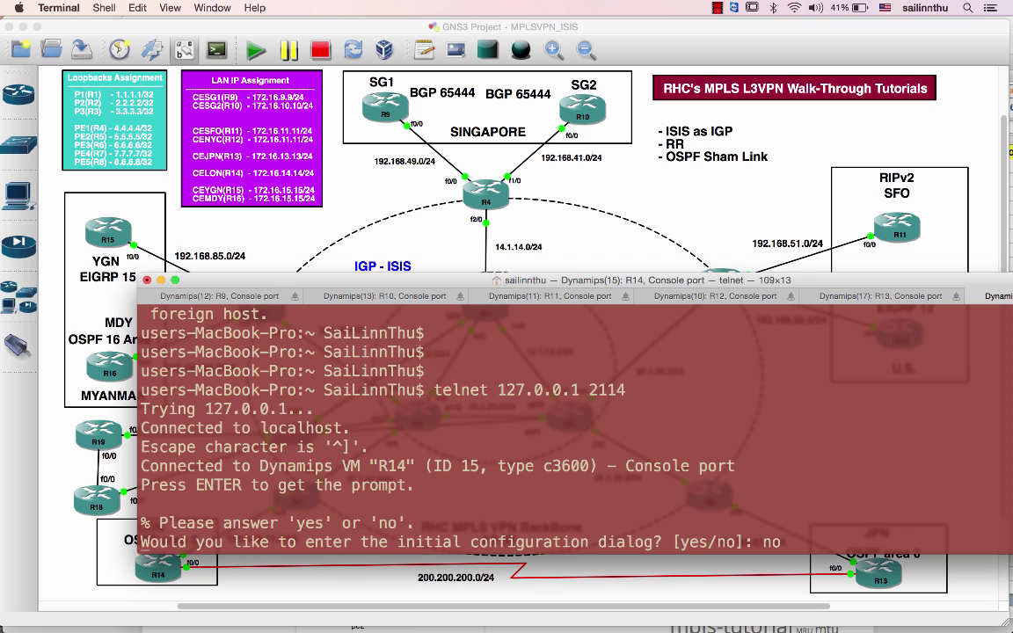
pyautogui.press('super+shift+bracketright')
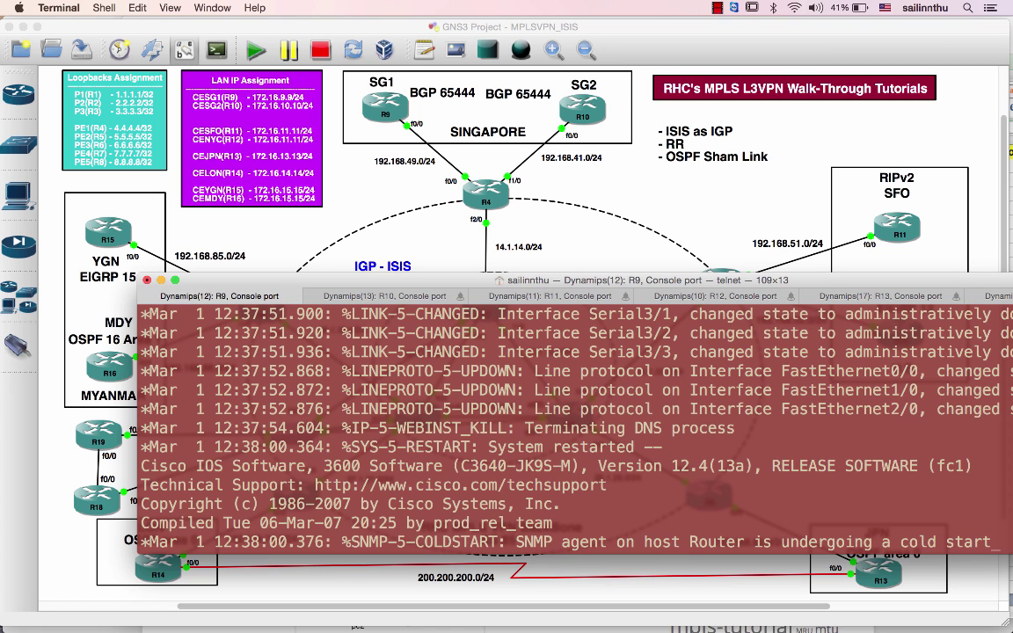
# Connect to R15's console in the unused session with telnet 127.0.0.1 2115 and answer no to the initial configuration dialog
pyautogui.press('Return')
pyautogui.press('Return')
pyautogui.press('super+shift+bracketright')
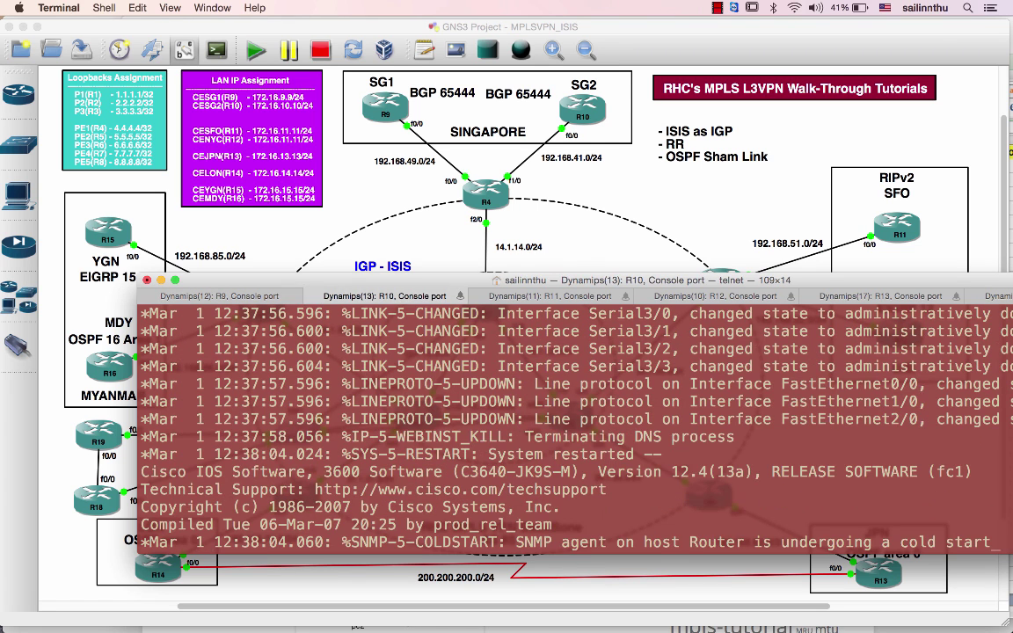
pyautogui.press('super+shift+bracketright')
pyautogui.press('super+shift+bracketright')
pyautogui.press('super+shift+bracketright')
pyautogui.press('super+shift+bracketright')
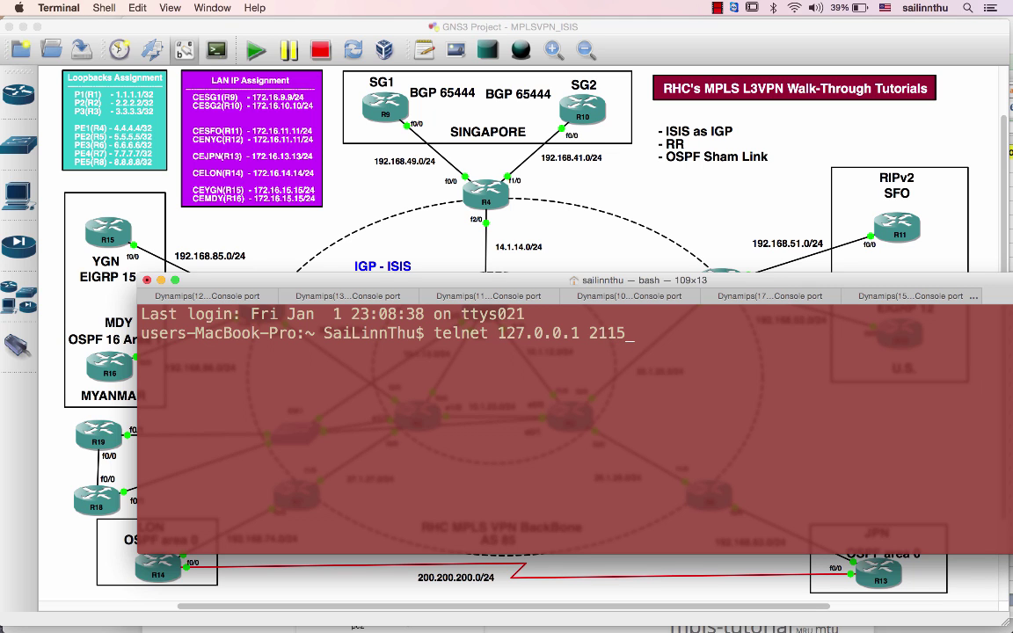
pyautogui.press('Return')
pyautogui.press('Return')
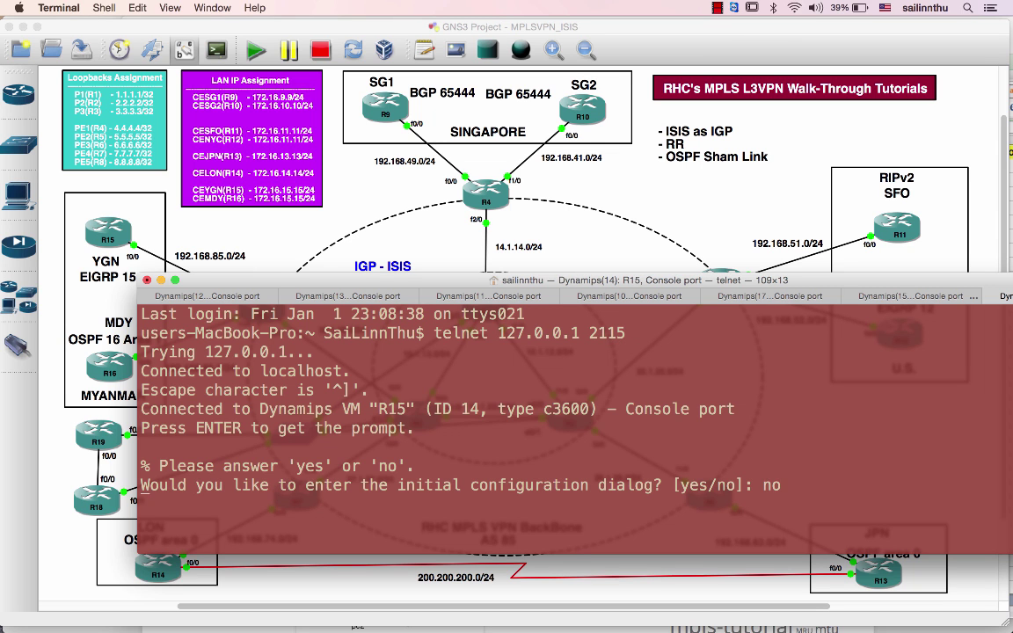
# Go through the open sessions to R14's console and bring up its router prompt
pyautogui.press('super+shift+bracketright')
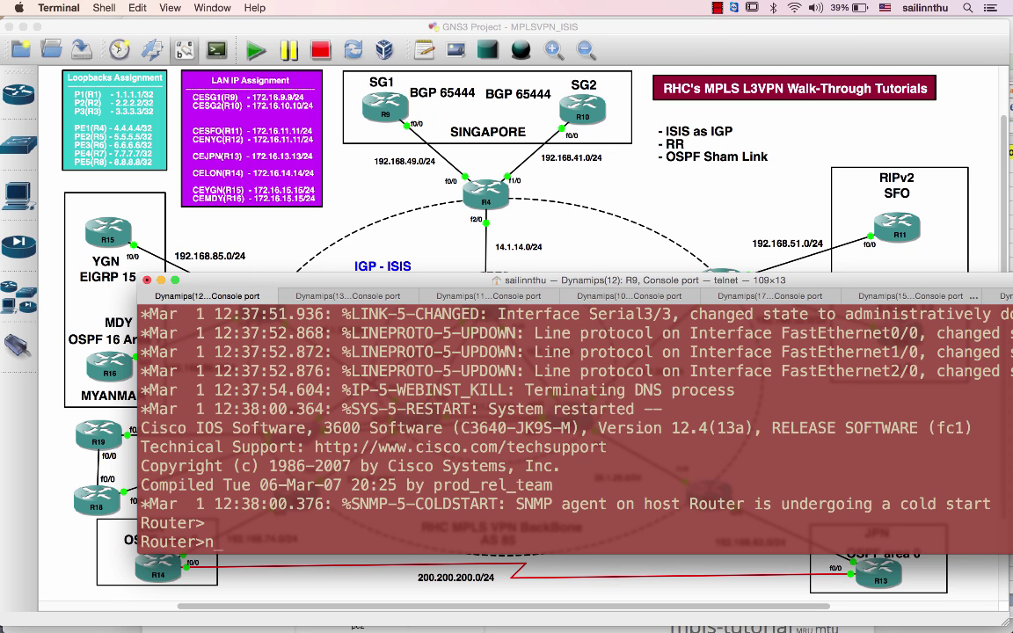
pyautogui.press('super+shift+bracketright')
pyautogui.press('super+shift+bracketright')
pyautogui.press('super+shift+bracketright')
pyautogui.press('super+shift+bracketright')
pyautogui.press('super+shift+bracketright')
pyautogui.press('Return')
pyautogui.press('Return')
pyautogui.press('Return')
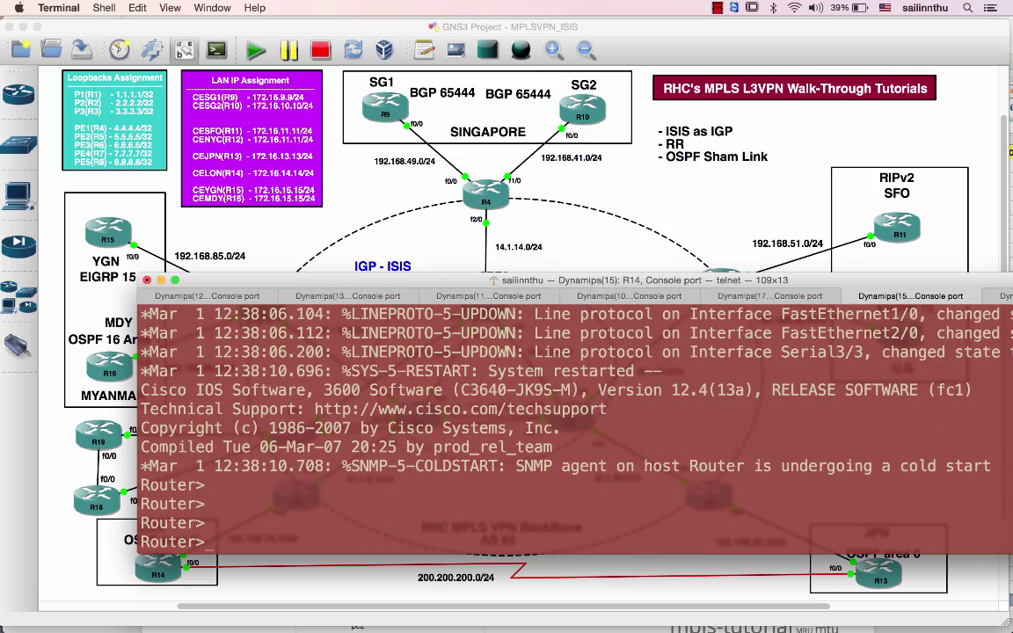
# Check the R14 and R15 sessions' startup output and the telnet port used for R15
pyautogui.press('super+shift+bracketright')
pyautogui.press('super+shift+bracketleft')
pyautogui.scroll(20, 390, 384)
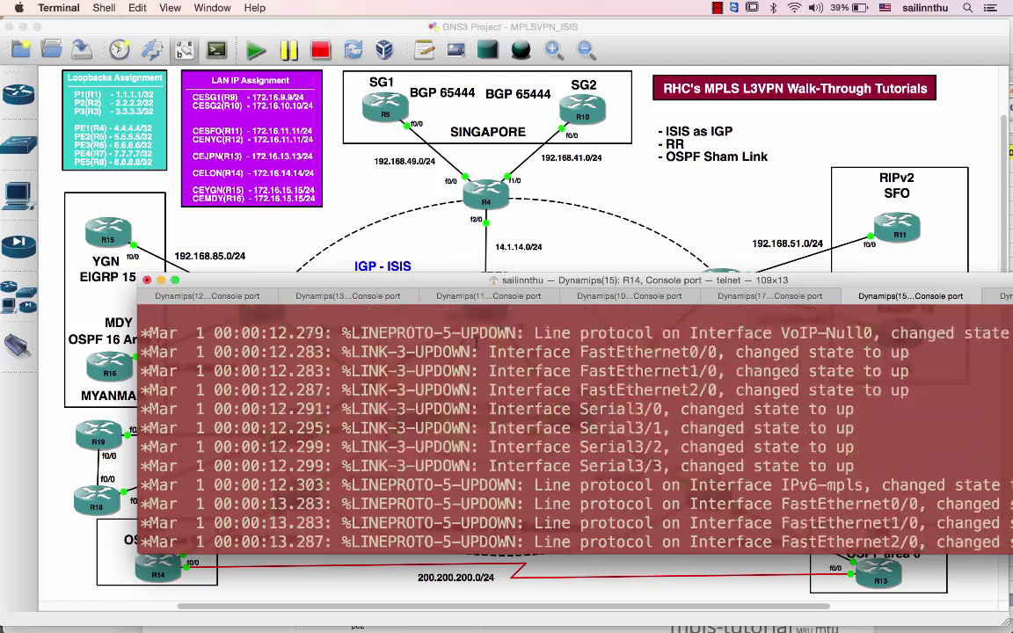
pyautogui.scroll(-15, 362, 400)
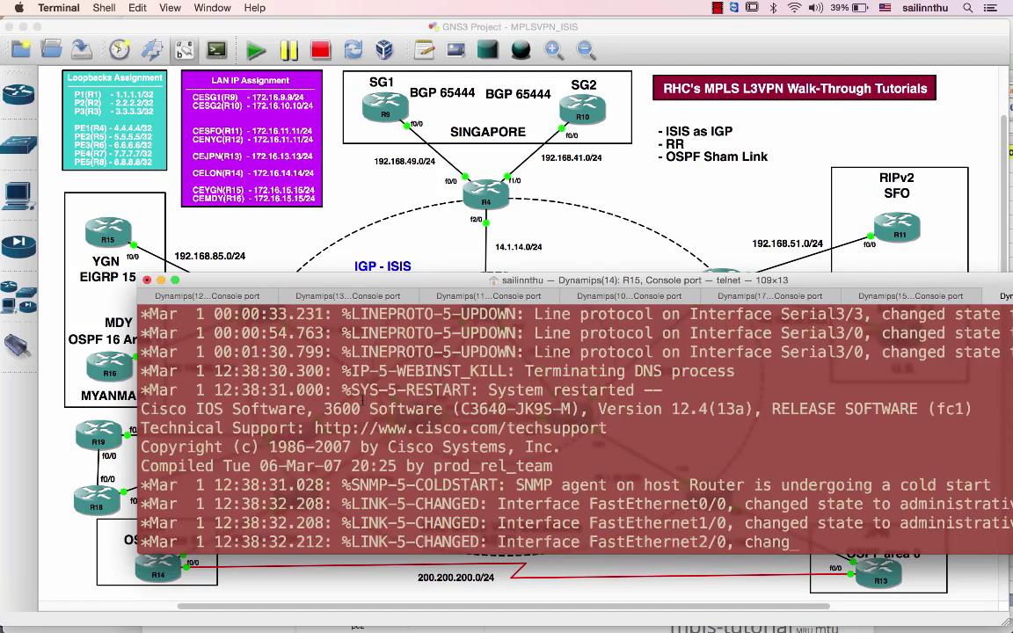
pyautogui.press('super+shift+bracketright')
pyautogui.scroll(5, 441, 404)
pyautogui.scroll(3, 441, 404)
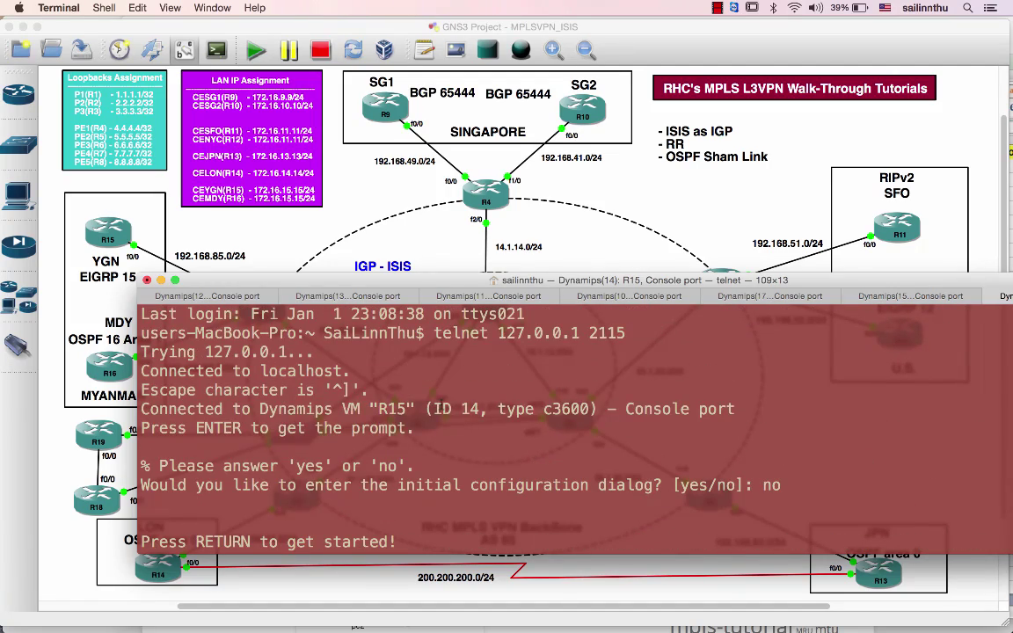
pyautogui.moveTo(343, 409); pyautogui.dragTo(488, 421)
# Open a new session, connect to R16 with telnet 127.0.0.1 2116, and answer no to the initial configuration dialog
pyautogui.press('super+t')
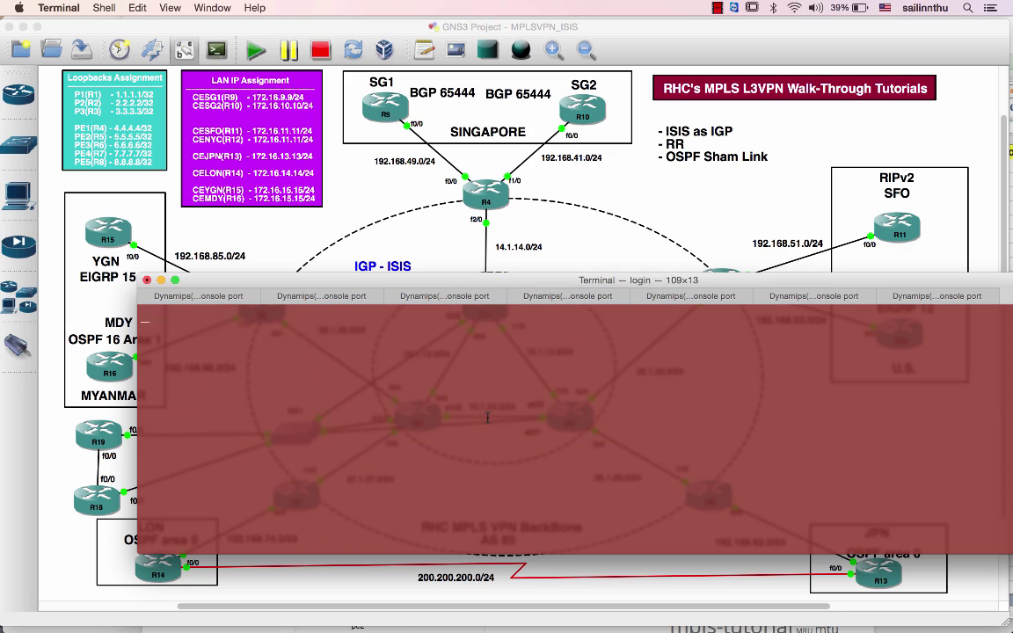
pyautogui.press('Up')
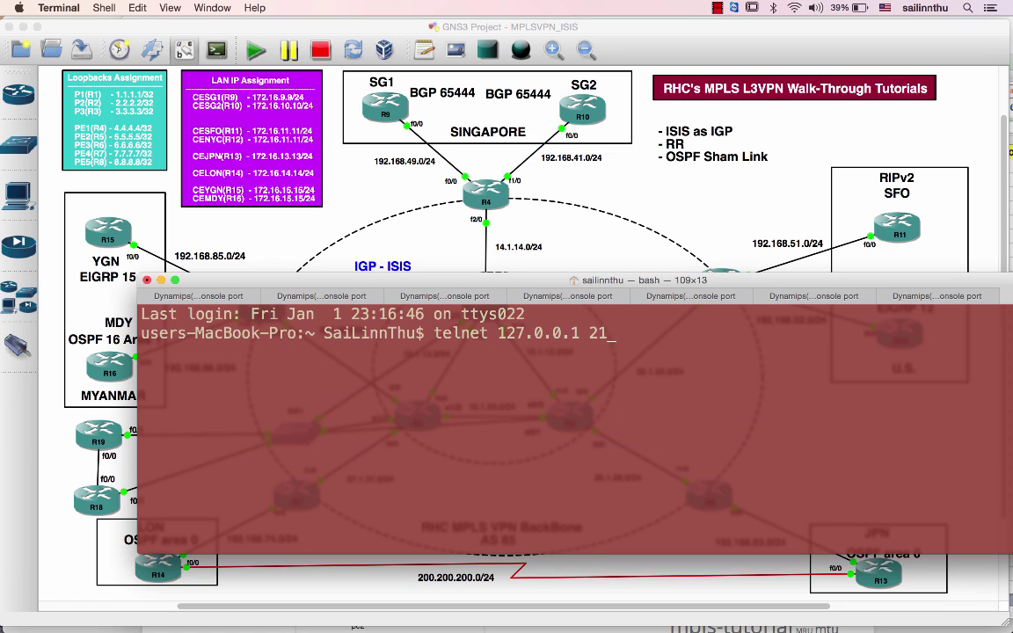
pyautogui.write('6')
pyautogui.press('Return')
pyautogui.press('Return')
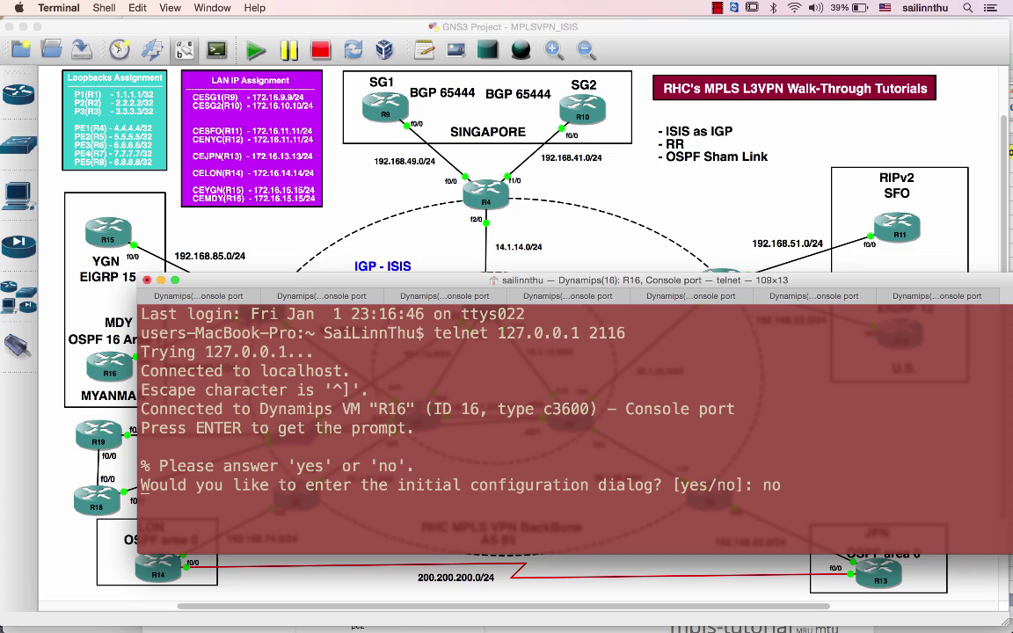
# Return to R9's console, check its connection output, and enter privileged mode with en
pyautogui.press('super+shift+bracketright')
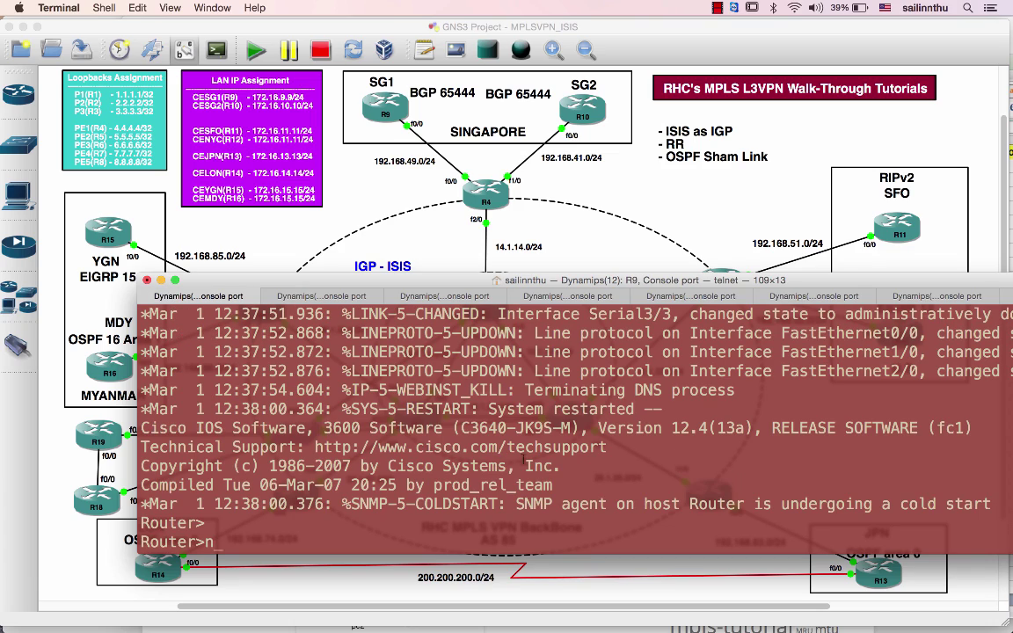
pyautogui.scroll(20, 523, 460)
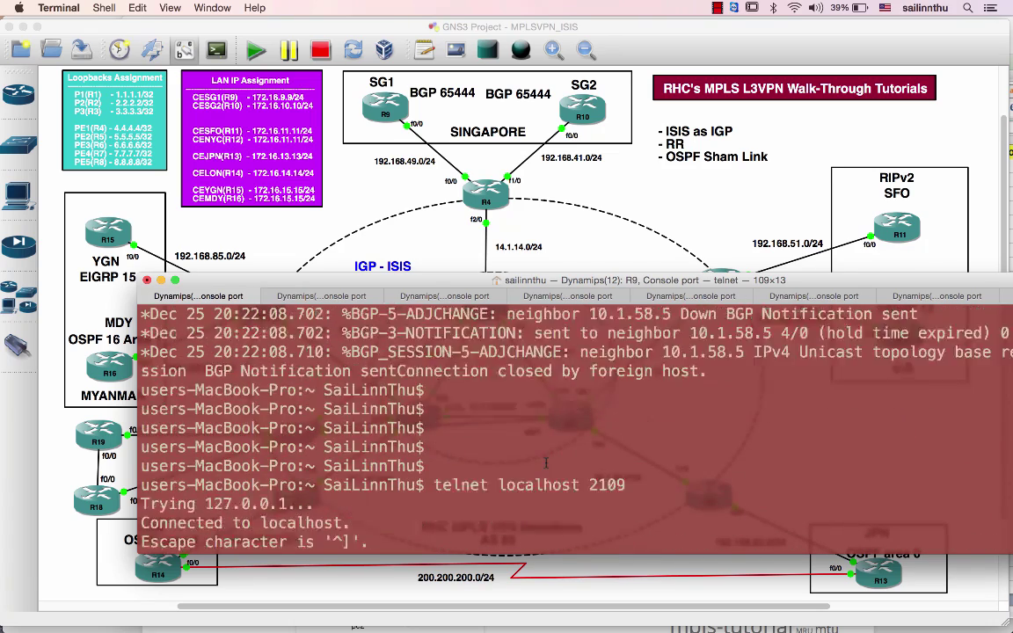
pyautogui.scroll(-3, 545, 464)
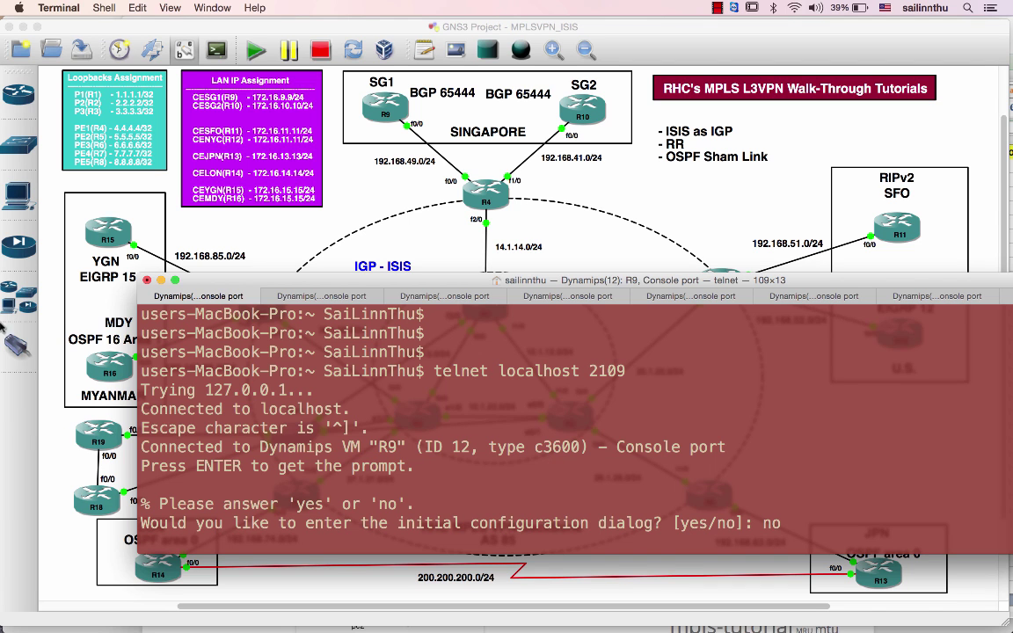
pyautogui.scroll(-10, 571, 422)
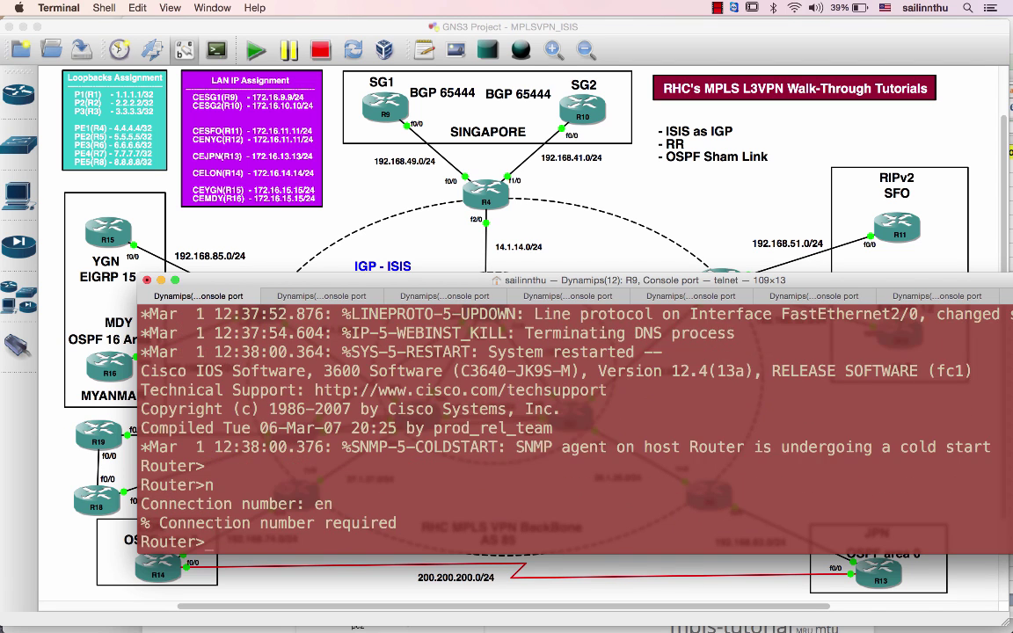
pyautogui.write('en')
pyautogui.press('Return')
pyautogui.scroll(3, 572, 422)
pyautogui.scroll(-3, 572, 422)
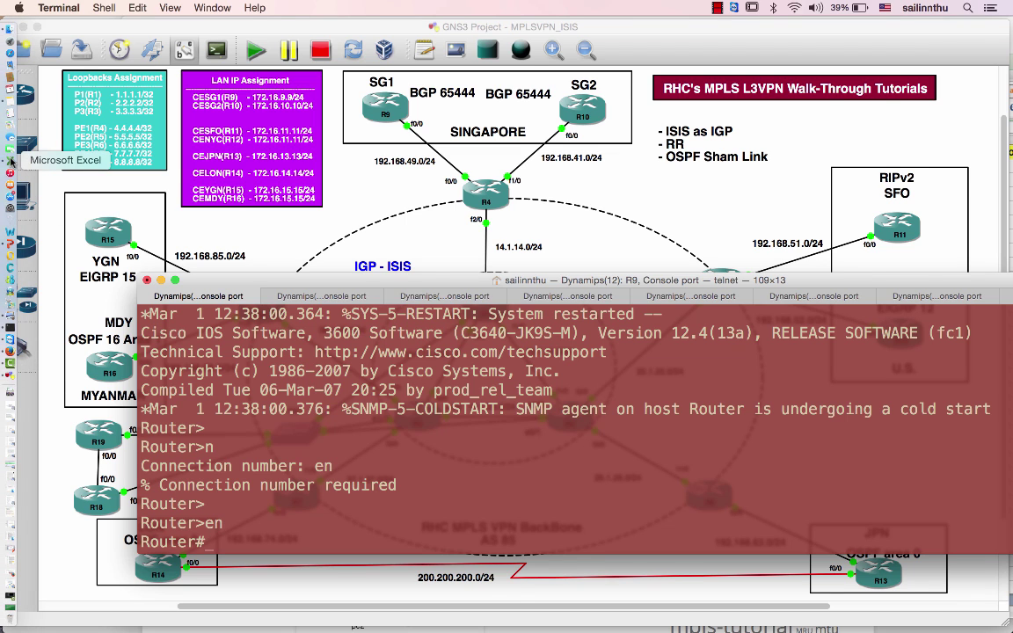
# Copy R9's commands in A28:A38 from the IP Addressing sheet in Excel and paste them into R9's Terminal console
pyautogui.click(11, 146)
pyautogui.click(174, 349)
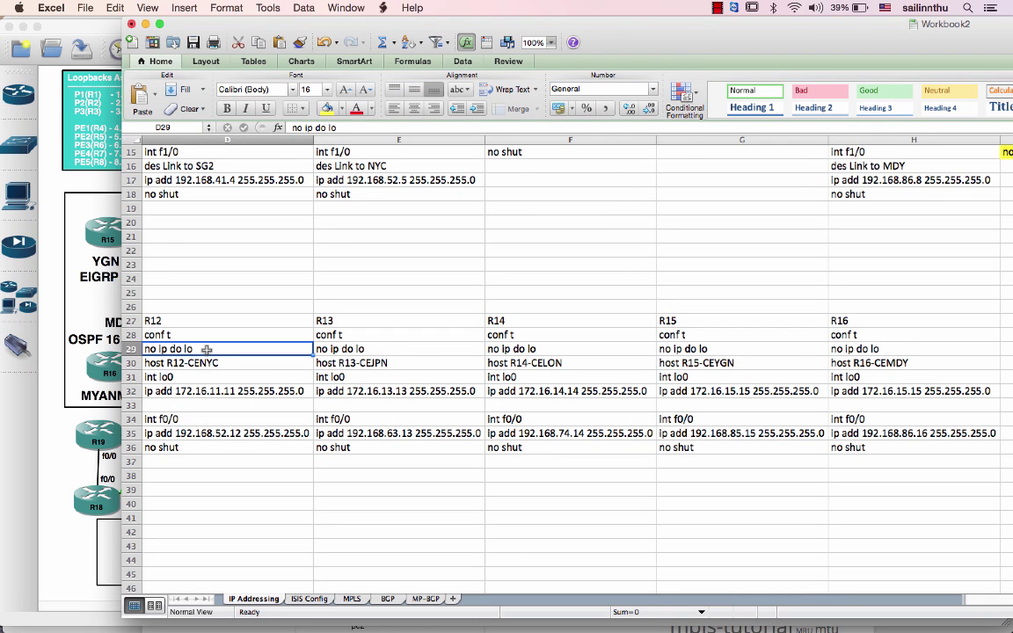
pyautogui.press('Left')
pyautogui.press('Left')
pyautogui.press('Left')
pyautogui.press('Up')
pyautogui.hotkey('shift', 'Down')
pyautogui.hotkey('shift', 'Down')
pyautogui.hotkey('shift', 'Down')
pyautogui.hotkey('shift', 'Down')
pyautogui.hotkey('shift', 'Down')
pyautogui.hotkey('shift', 'Down')
pyautogui.hotkey('shift', 'Down')
pyautogui.hotkey('shift', 'Down')
pyautogui.hotkey('shift', 'Down')
pyautogui.hotkey('shift', 'Down')
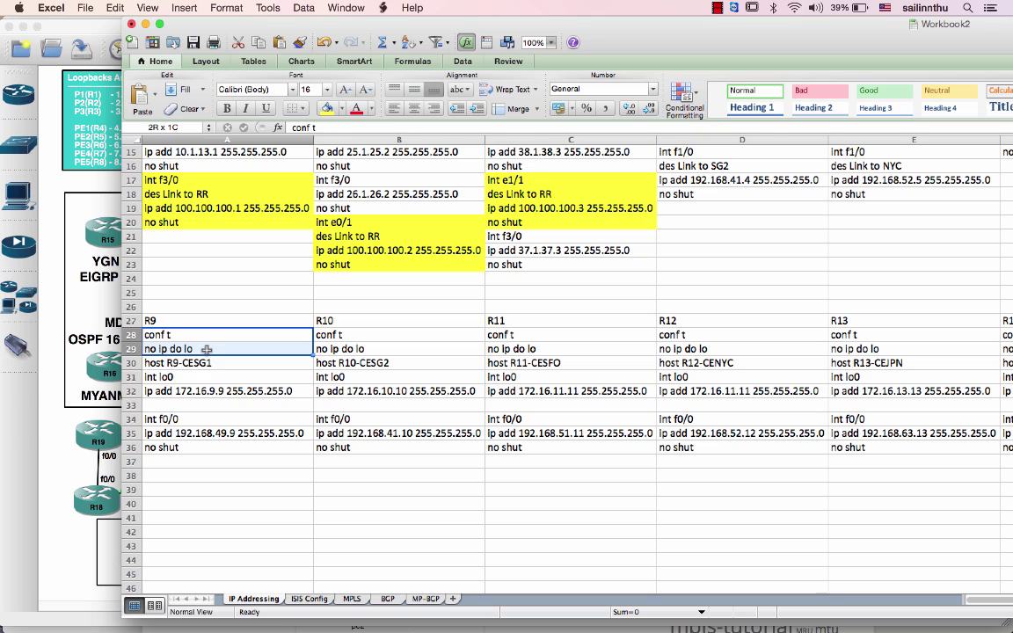
pyautogui.press('super+c')
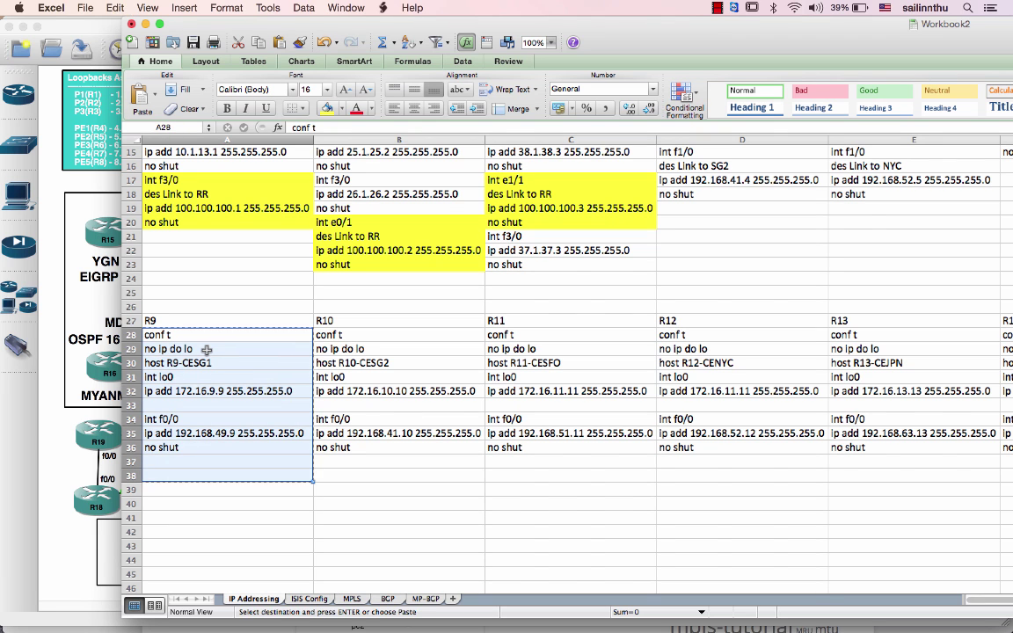
pyautogui.press('super+Tab')
pyautogui.press('super+v')
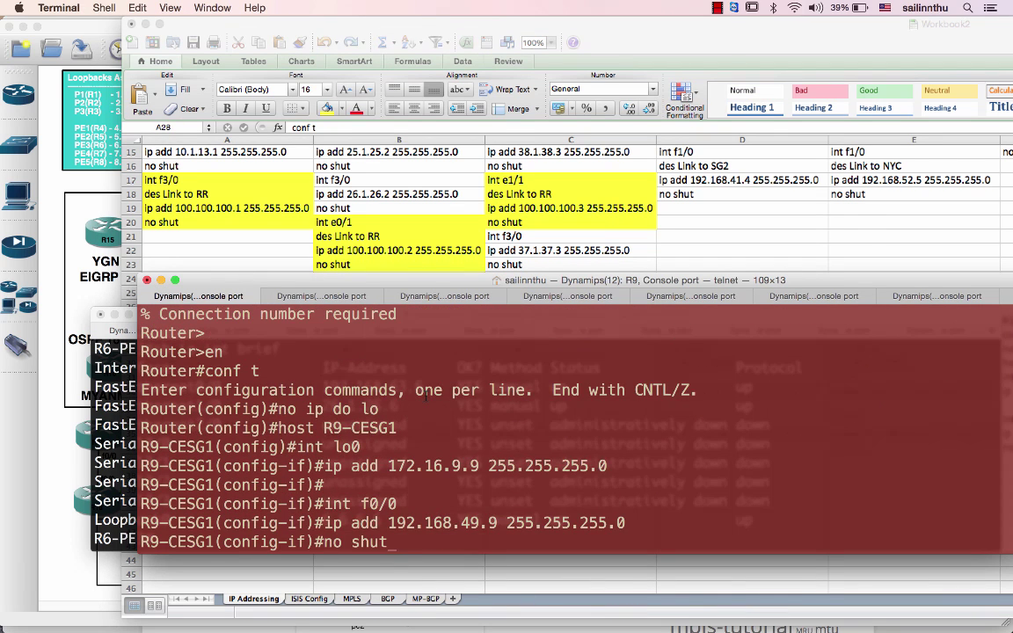
# Bring up R10's console, then copy R10's commands in B28:B37 from the IP Addressing sheet in Excel
pyautogui.press('super+shift+bracketright')
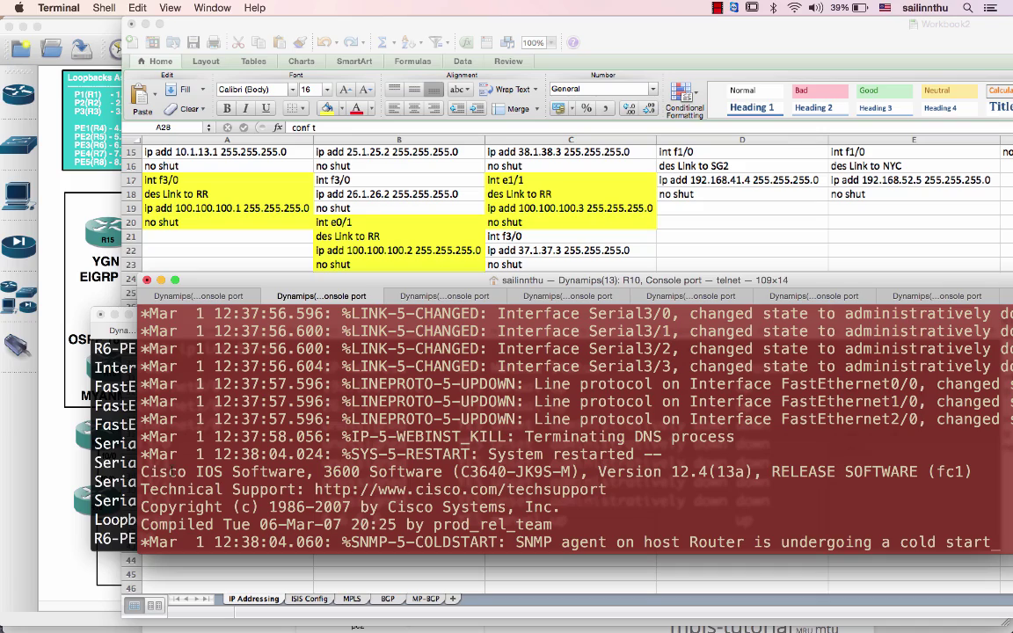
pyautogui.press('super+Tab')
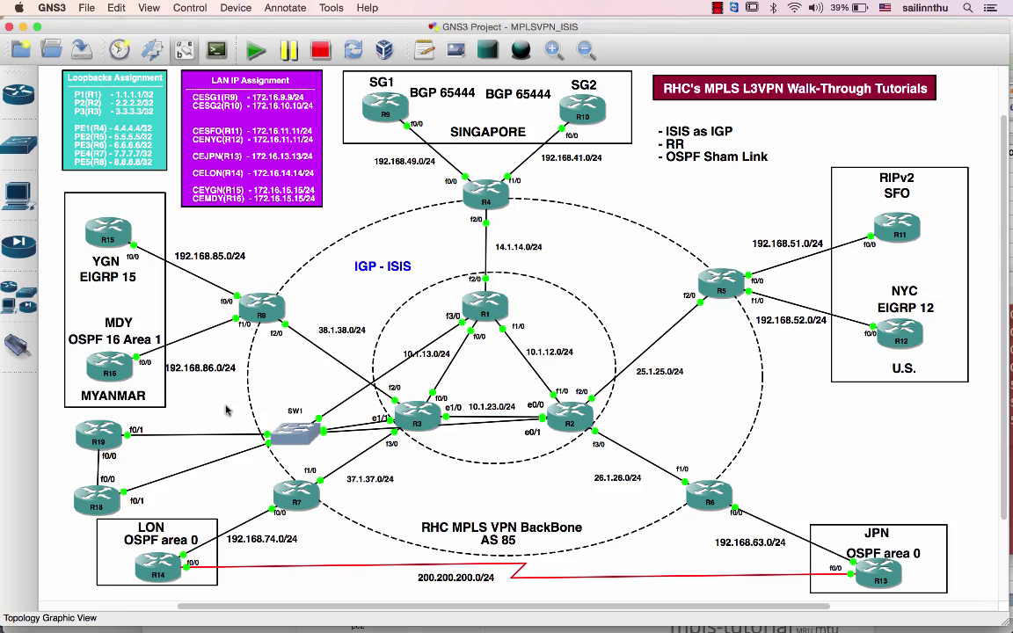
pyautogui.press('super+Tab')
pyautogui.press('super+Tab')
pyautogui.press('super+Tab')
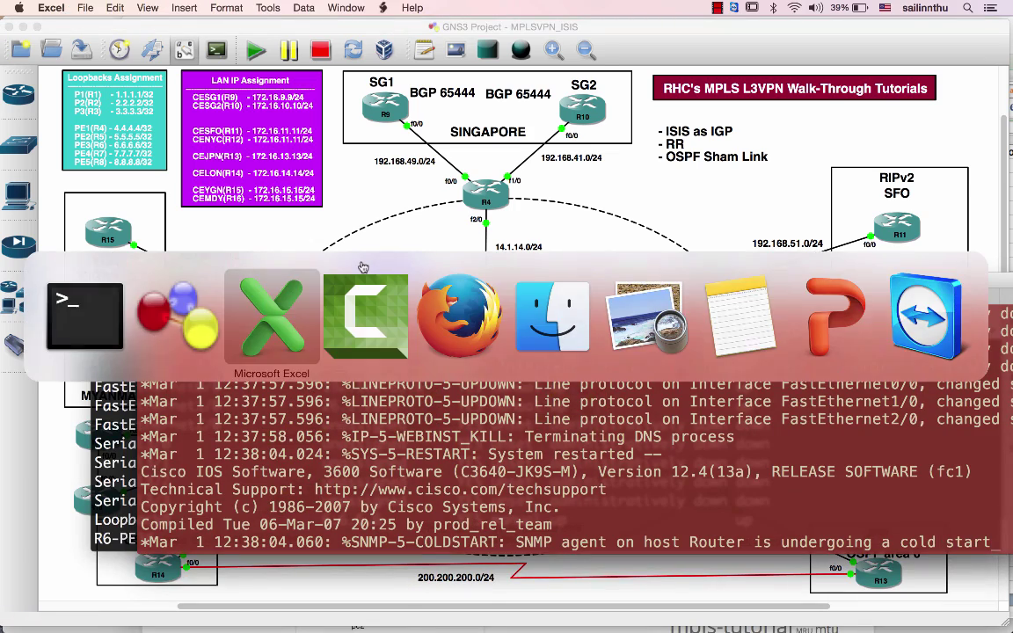
pyautogui.click(382, 343)
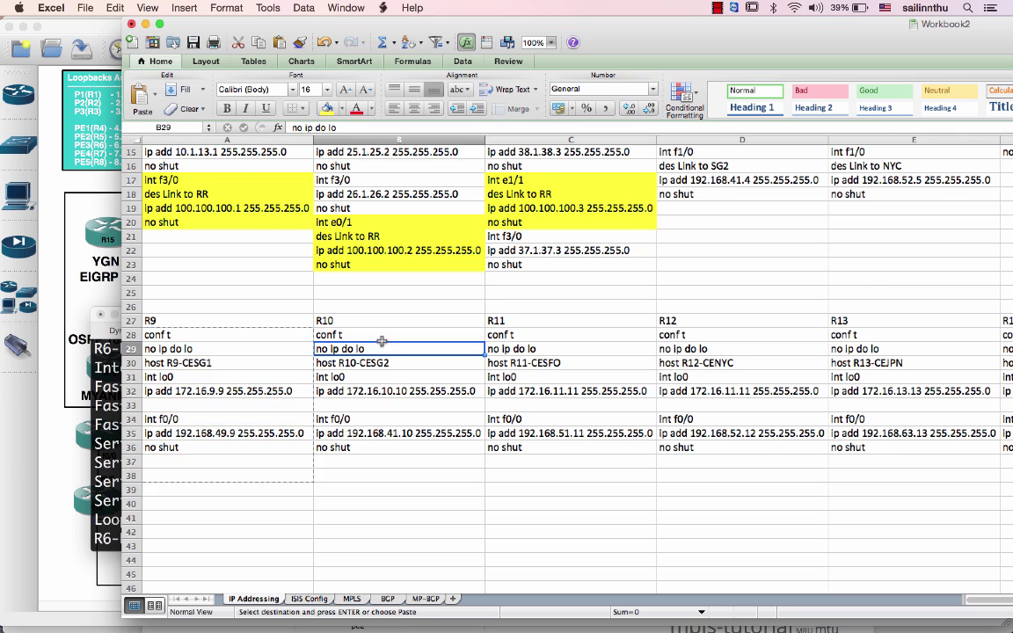
pyautogui.click(353, 332)
pyautogui.keyDown('shift'); pyautogui.click(379, 458); pyautogui.keyUp('shift')
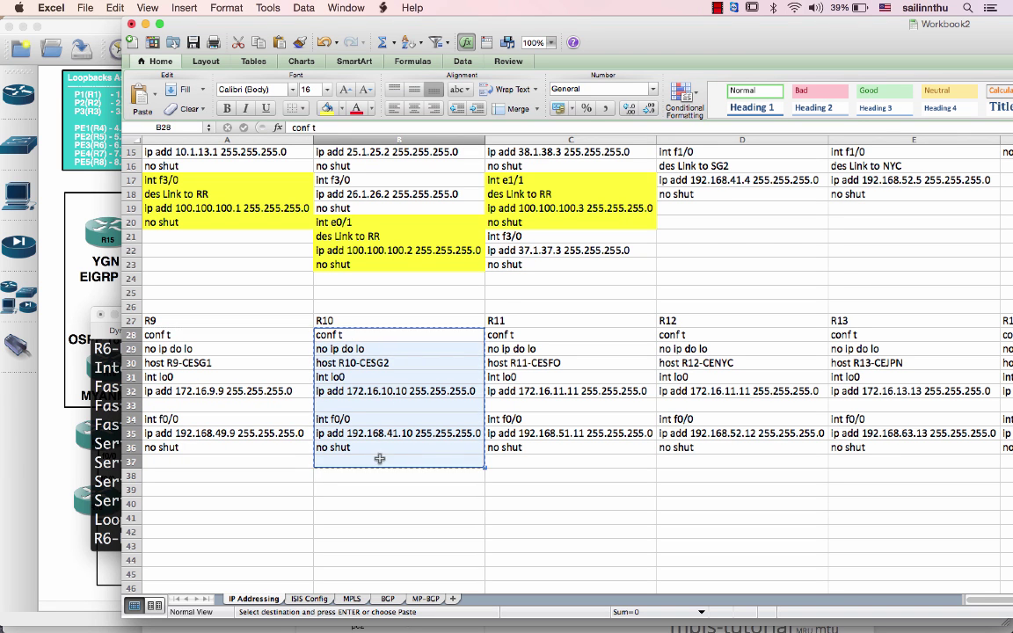
# Enter privileged mode on R10 in Terminal, paste its copied configuration, and leave configuration mode with end
pyautogui.press('super+Tab')
pyautogui.press('Return')
pyautogui.press('Return')
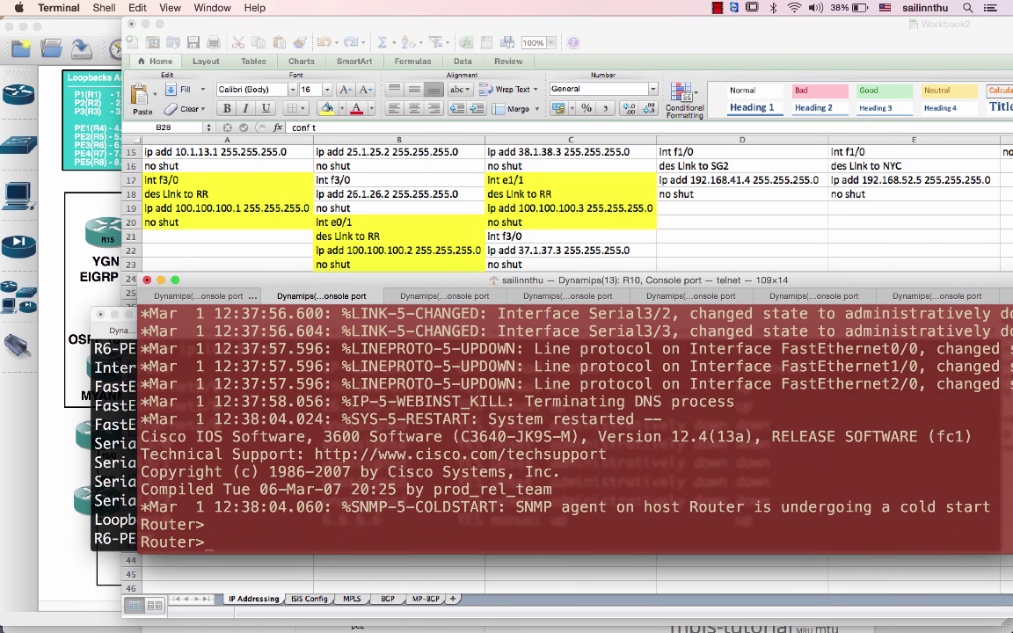
pyautogui.write('en')
pyautogui.press('Return')
pyautogui.press('super+v')
pyautogui.write('end')
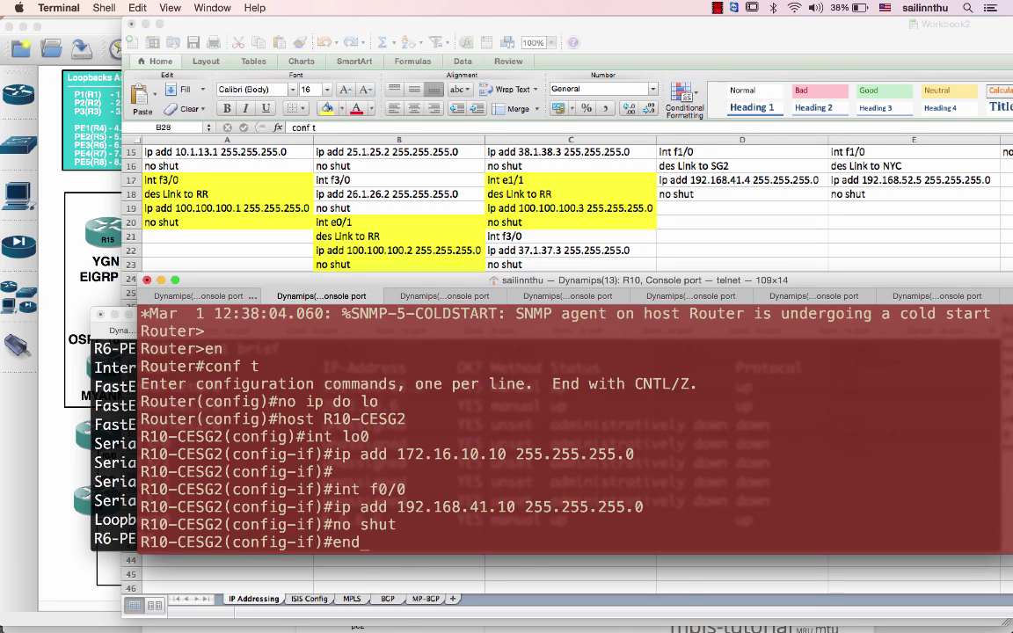
pyautogui.press('Return')
# Bring up R11's console, then copy R11's commands in C28:C37 from the IP Addressing sheet in Excel
pyautogui.click(477, 298)
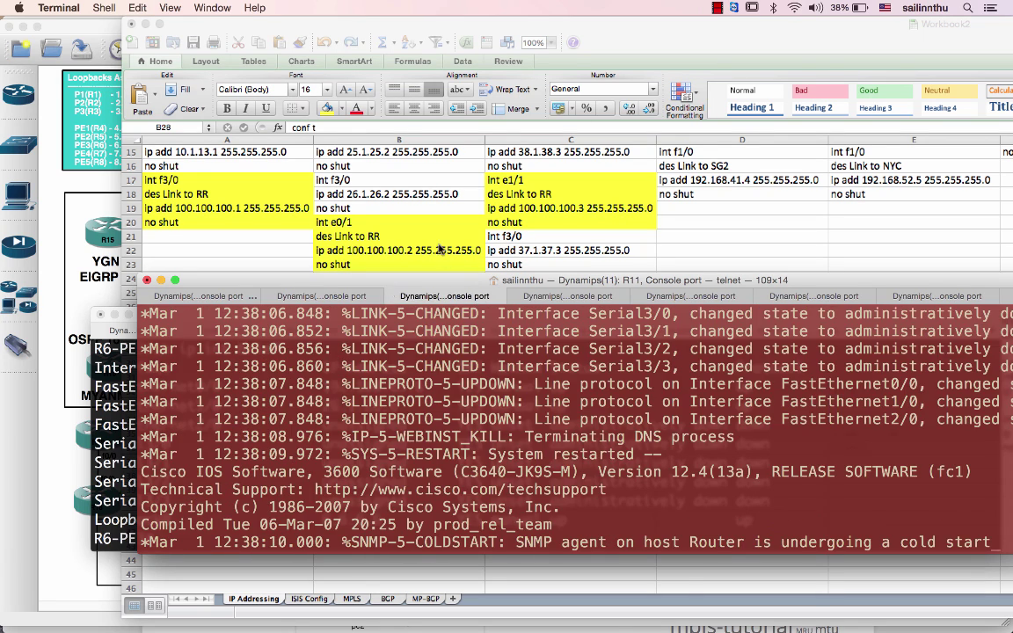
pyautogui.click(438, 247)
pyautogui.click(561, 339)
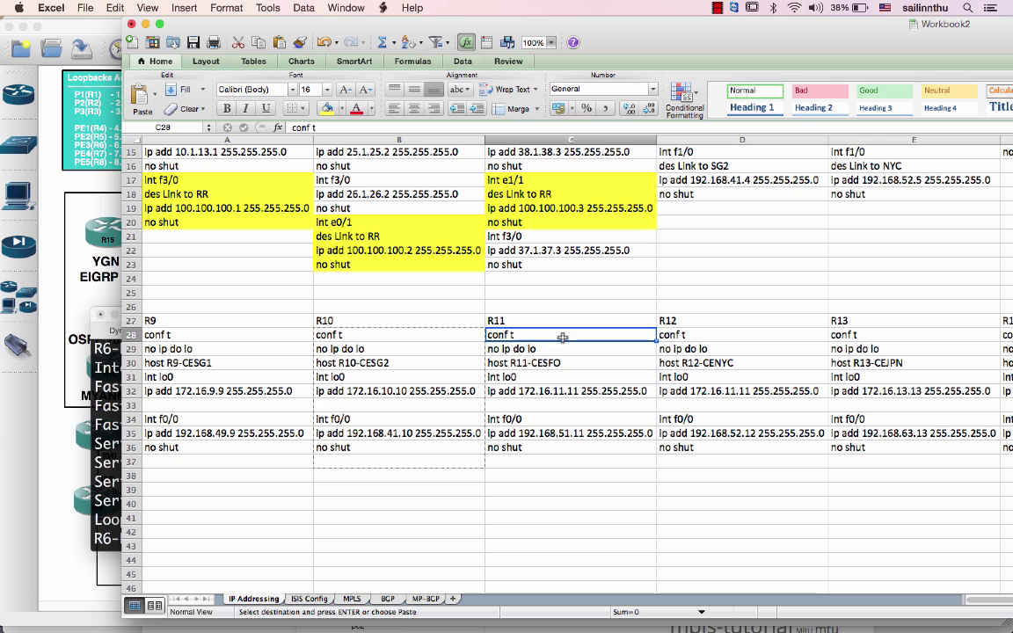
pyautogui.keyDown('shift'); pyautogui.click(532, 468); pyautogui.keyUp('shift')
pyautogui.press('super+c')
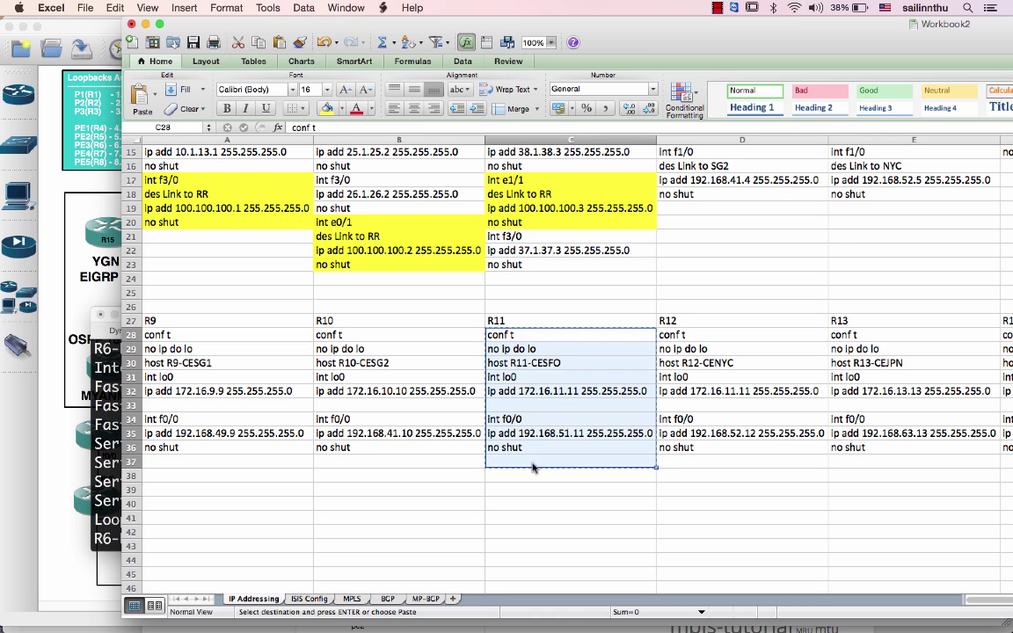
# Paste the copied R11 configuration into its Terminal console, entering privileged mode with en so the commands apply
pyautogui.press('super+Tab')
pyautogui.press('super+v')
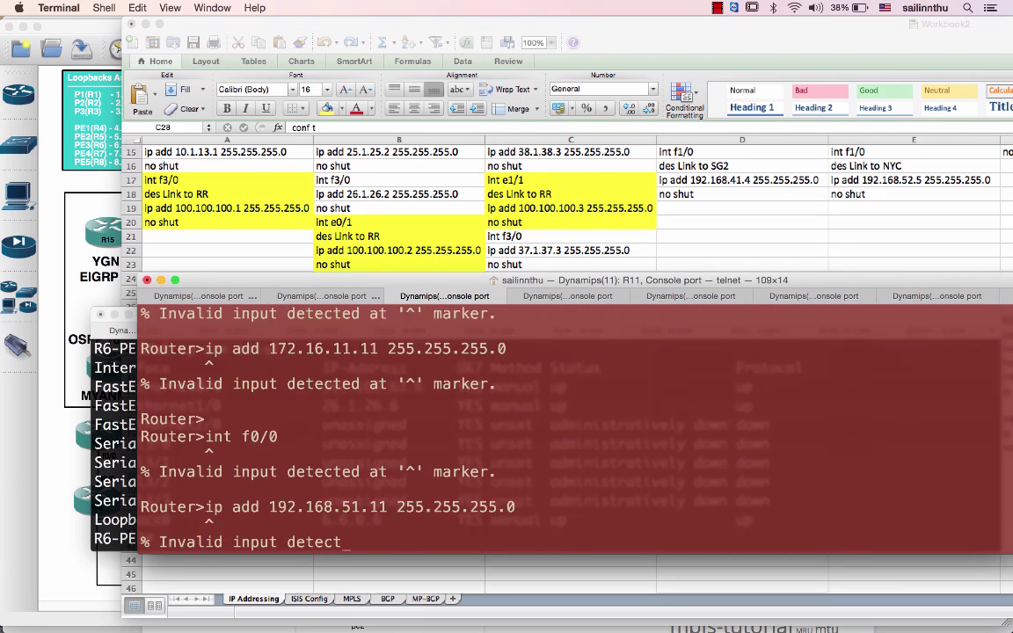
pyautogui.write('en')
pyautogui.press('Return')
pyautogui.press('super+v')
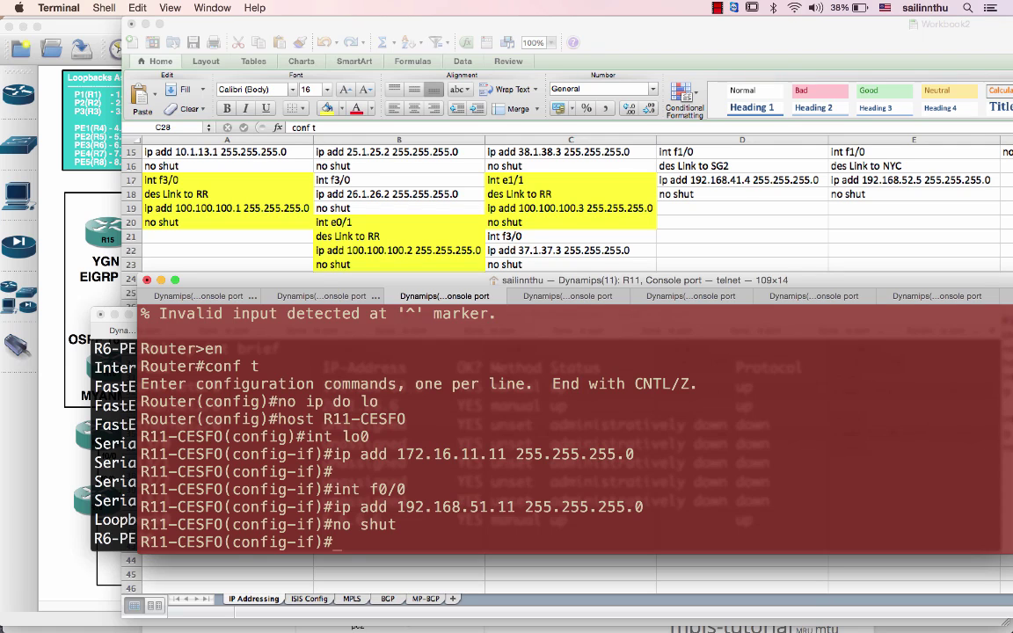
# Move to R12's console, bring up its prompt, and enter privileged mode with en
pyautogui.press('super+shift+bracketright')
pyautogui.press('Return')
pyautogui.press('Return')
pyautogui.write('en')
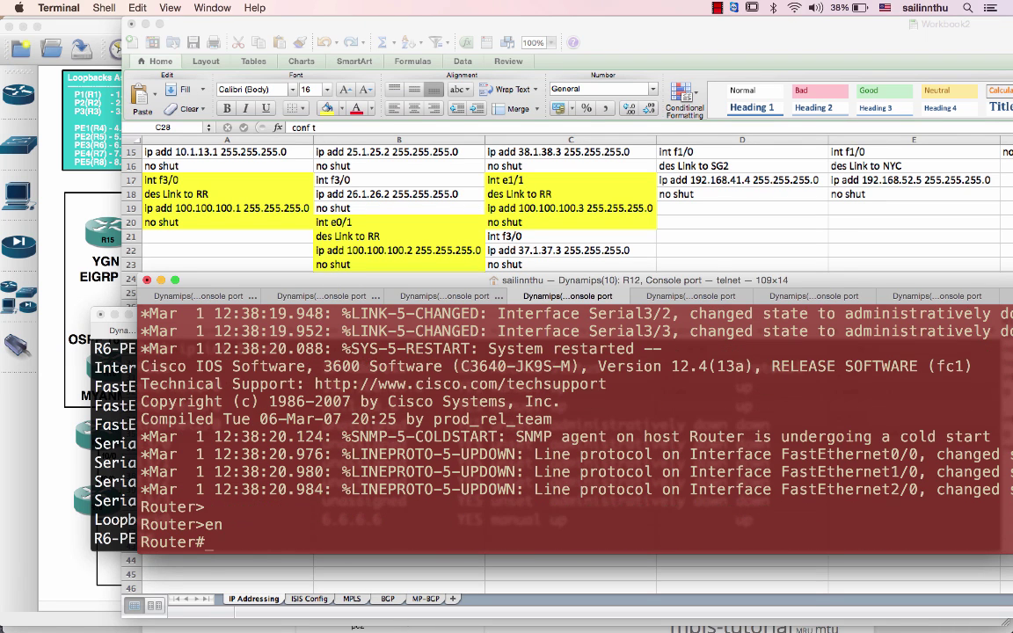
# Copy R12's commands in D28:D37 from the IP Addressing sheet in Excel
pyautogui.press('super+Tab')
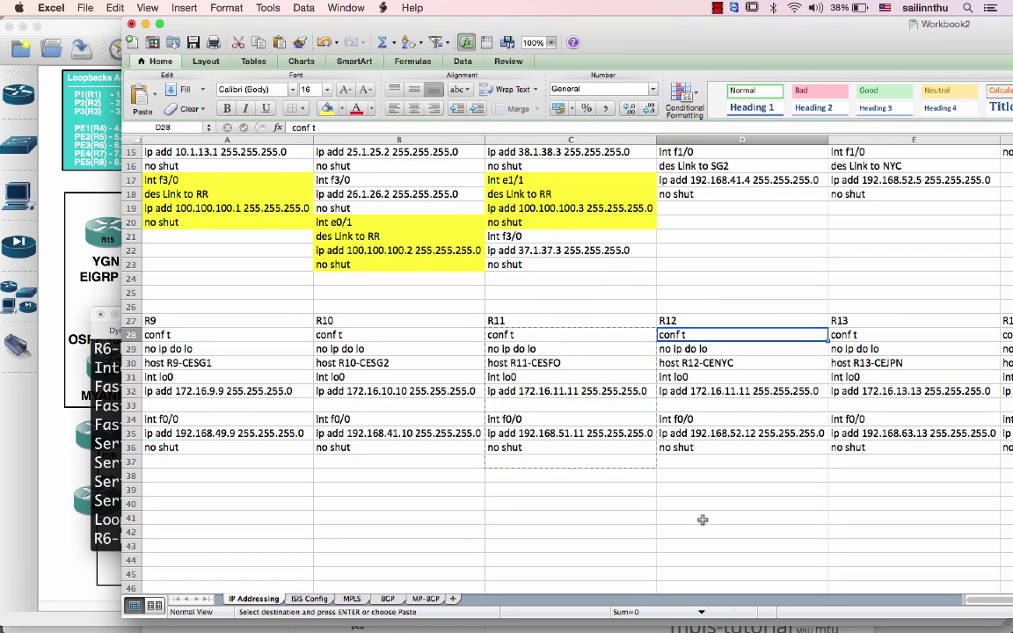
pyautogui.moveTo(679, 335); pyautogui.dragTo(696, 454)
pyautogui.press('super+c')
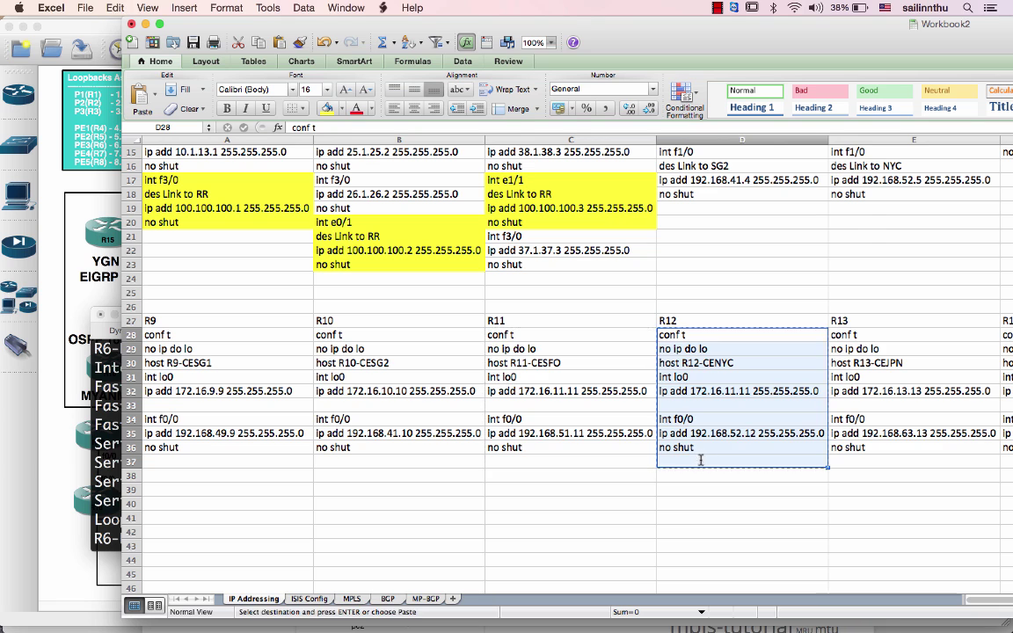
# Paste the copied R12 configuration into R12's Terminal console
pyautogui.press('super+Tab')
pyautogui.press('Return')
pyautogui.press('Return')
pyautogui.press('super+v')
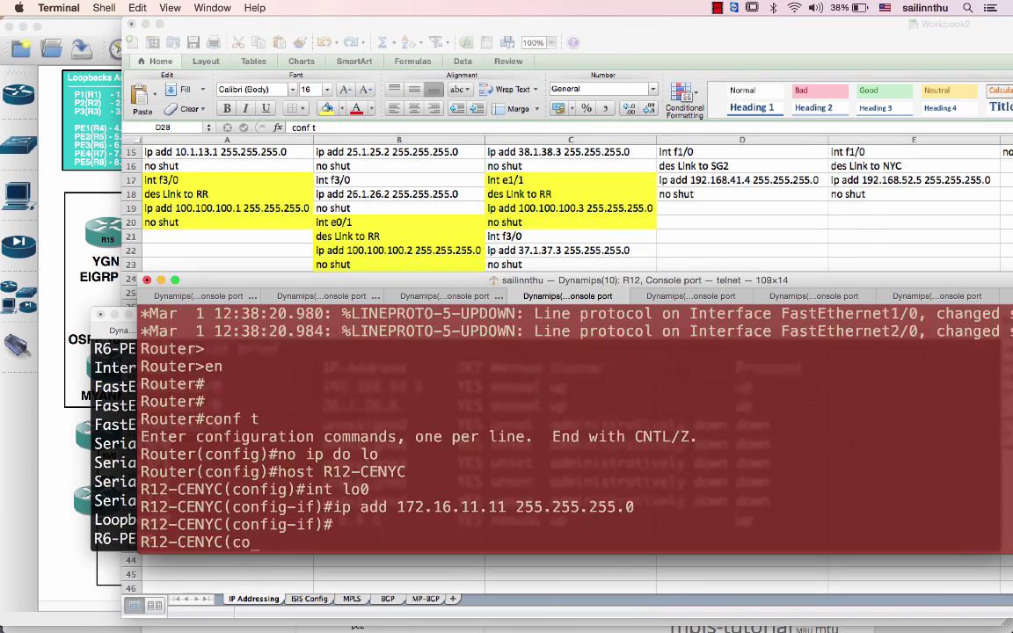
# Check R11's console, return to R12's console, and leave configuration mode with end
pyautogui.press('super+shift+bracketleft')
pyautogui.press('Return')
pyautogui.press('Return')
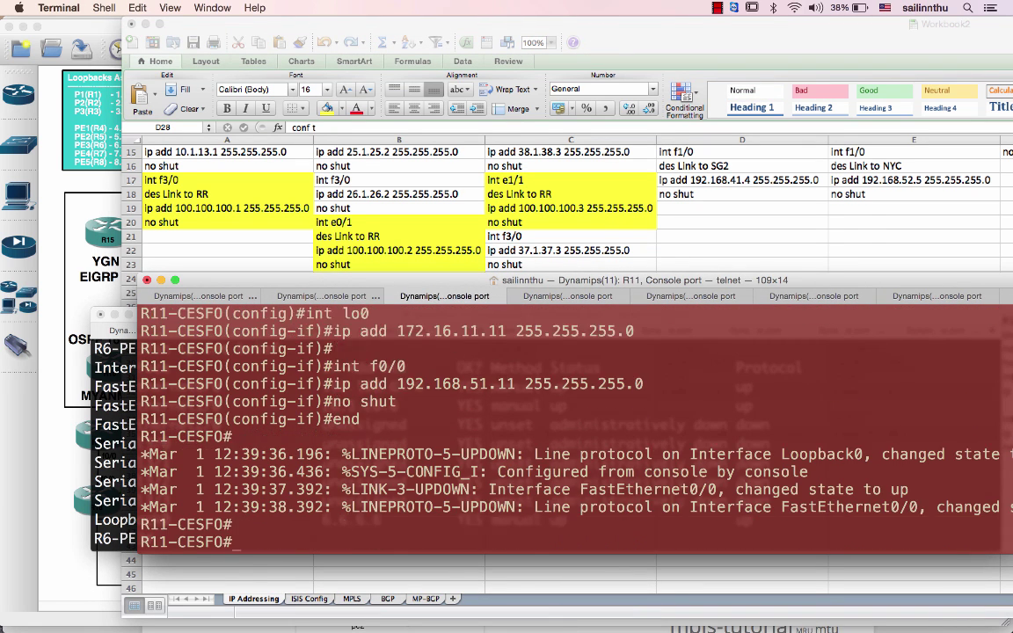
pyautogui.press('super+shift+bracketright')
pyautogui.press('Return')
pyautogui.press('Return')
pyautogui.write('end')
pyautogui.press('Return')
pyautogui.press('Return')
# Move to R13's console, bring up its prompt, and enter privileged mode with en
pyautogui.press('super+shift+bracketright')
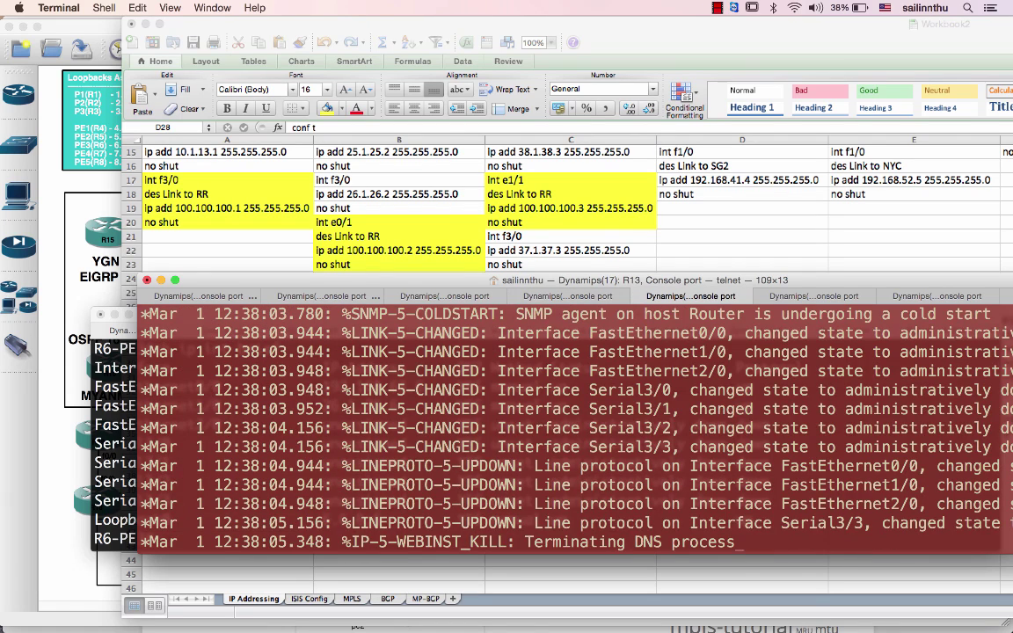
pyautogui.press('Return')
pyautogui.press('Return')
pyautogui.write('en')
pyautogui.press('Return')
pyautogui.press('Return')
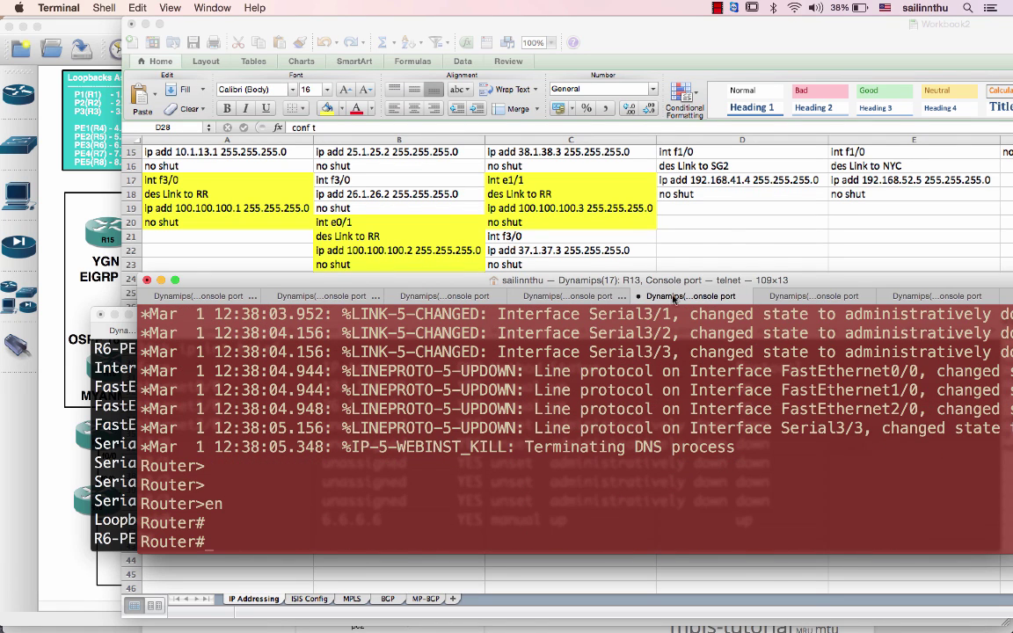
# Copy R13's commands in E28:E36 from the IP Addressing sheet in Excel and run them in R13's Terminal console, finishing with end
pyautogui.press('super+Tab')
pyautogui.click(871, 335)
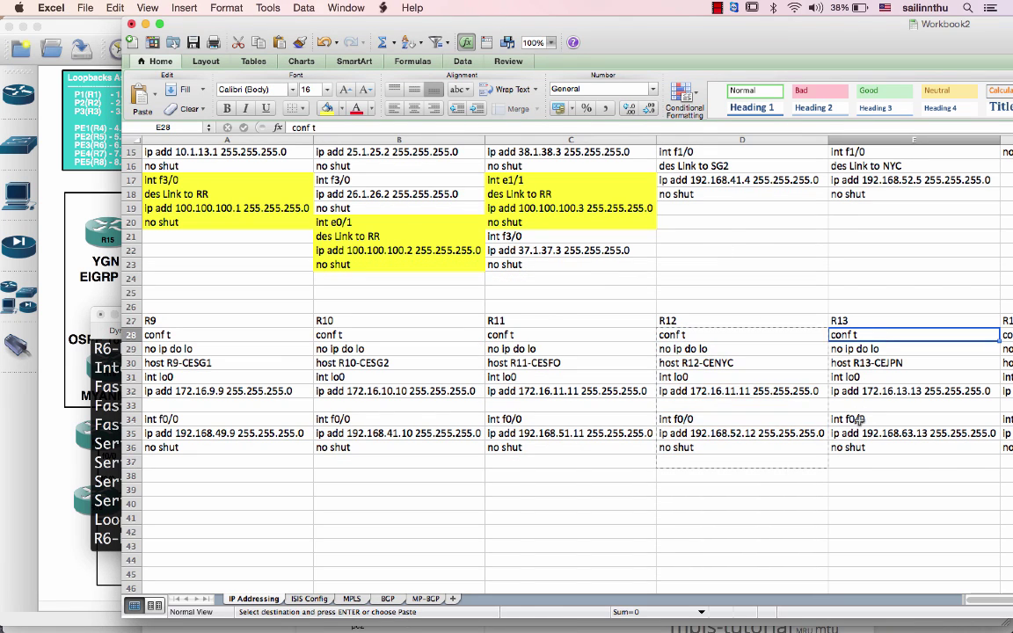
pyautogui.keyDown('shift'); pyautogui.click(861, 447); pyautogui.keyUp('shift')
pyautogui.press('super+c')
pyautogui.press('super+Tab')
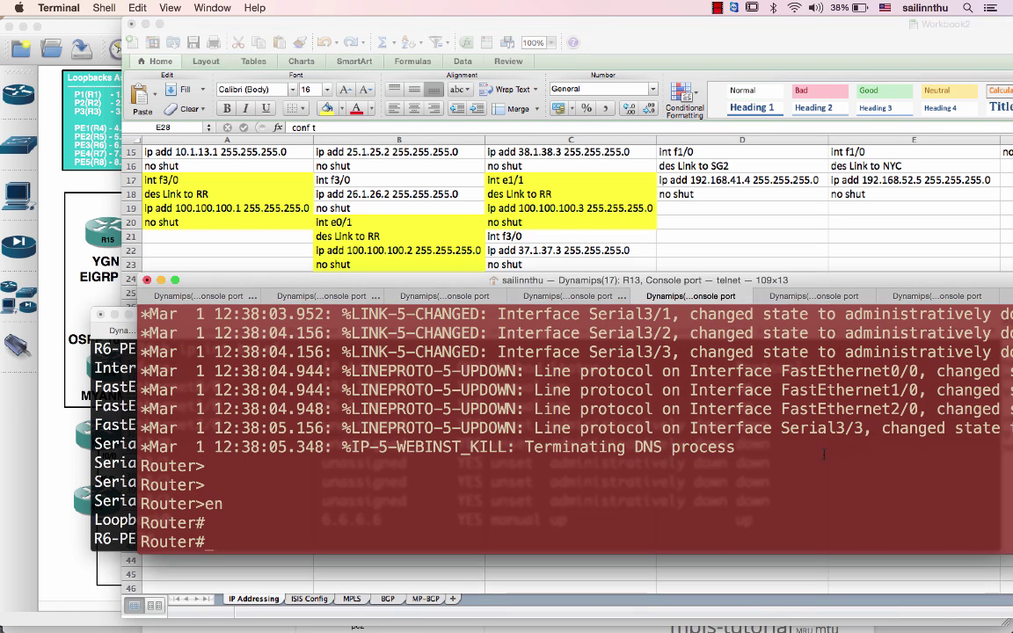
pyautogui.press('super+v')
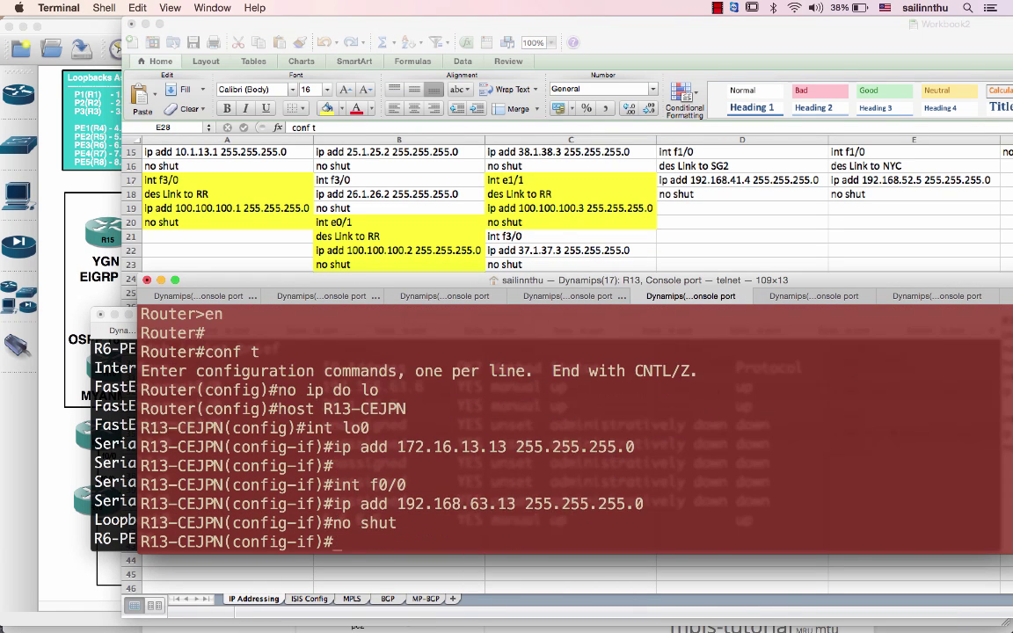
# Move to R14's console, bring up its prompt, and enter privileged mode with en
pyautogui.press('super+shift+bracketright')
pyautogui.press('Return')
pyautogui.press('Return')
pyautogui.press('Return')
pyautogui.press('Return')
pyautogui.press('Return')
pyautogui.press('Return')
pyautogui.write('en')
pyautogui.press('Return')
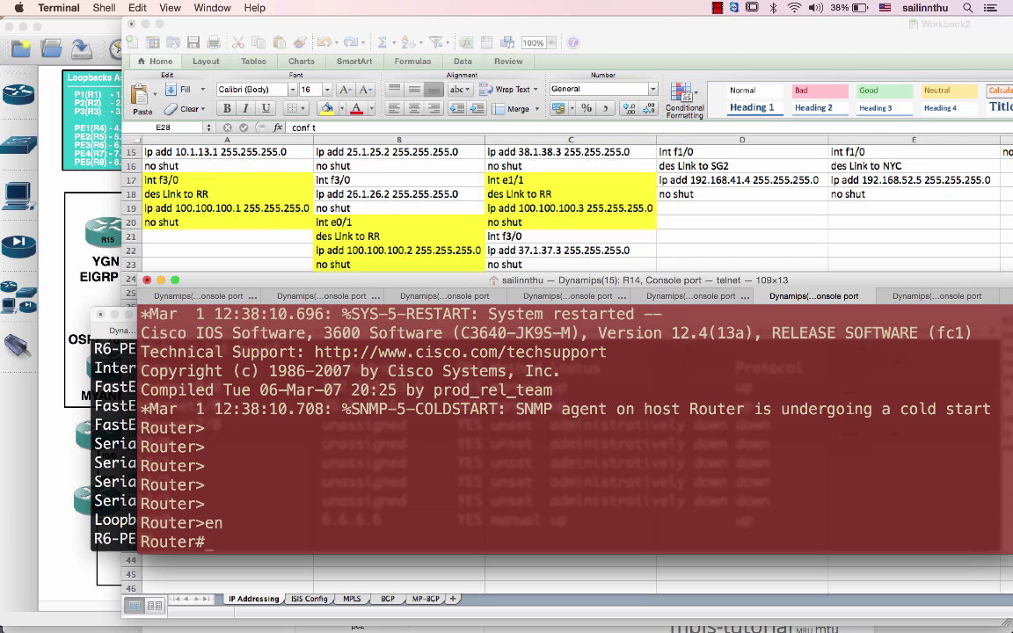
# Copy R14's commands in F28:F37 from the IP Addressing sheet in Excel and run them in R14's Terminal console, finishing with end
pyautogui.click(821, 254)
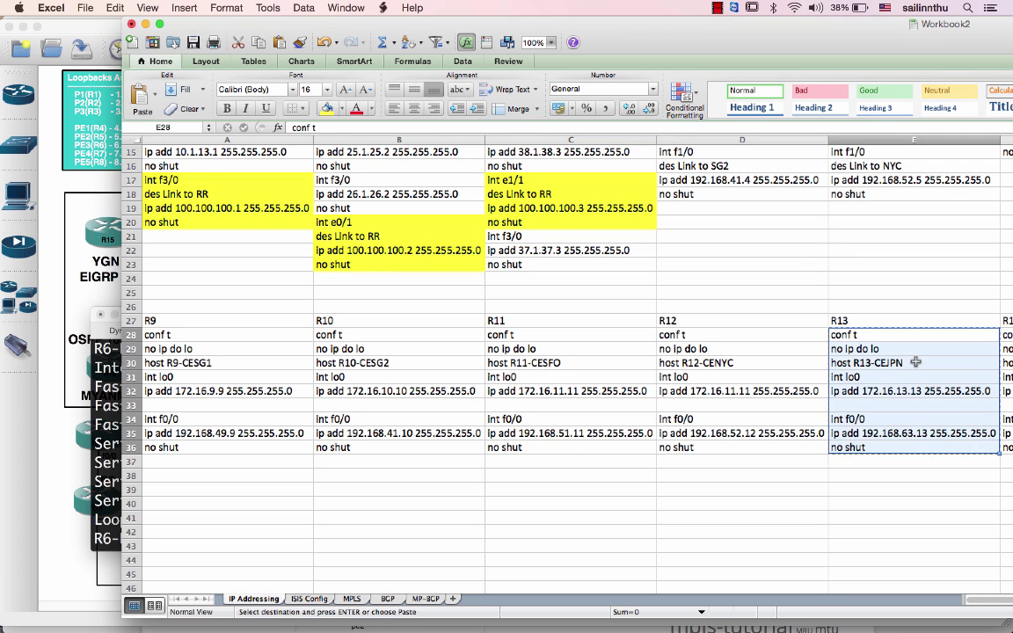
pyautogui.press('Right')
pyautogui.press('Escape')
pyautogui.press('Right')
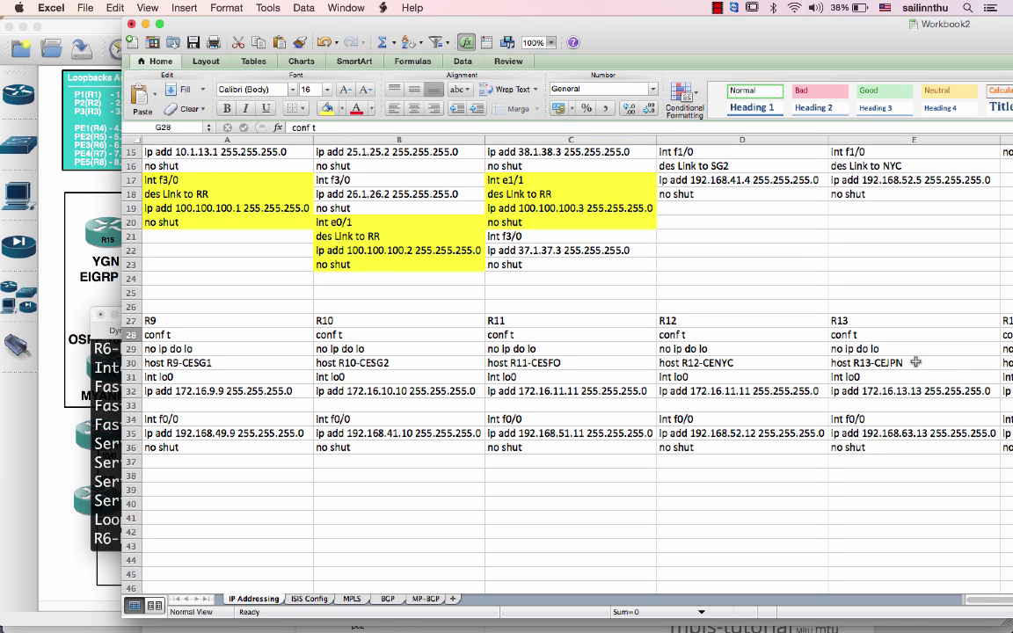
pyautogui.hscroll(5, 795, 334)
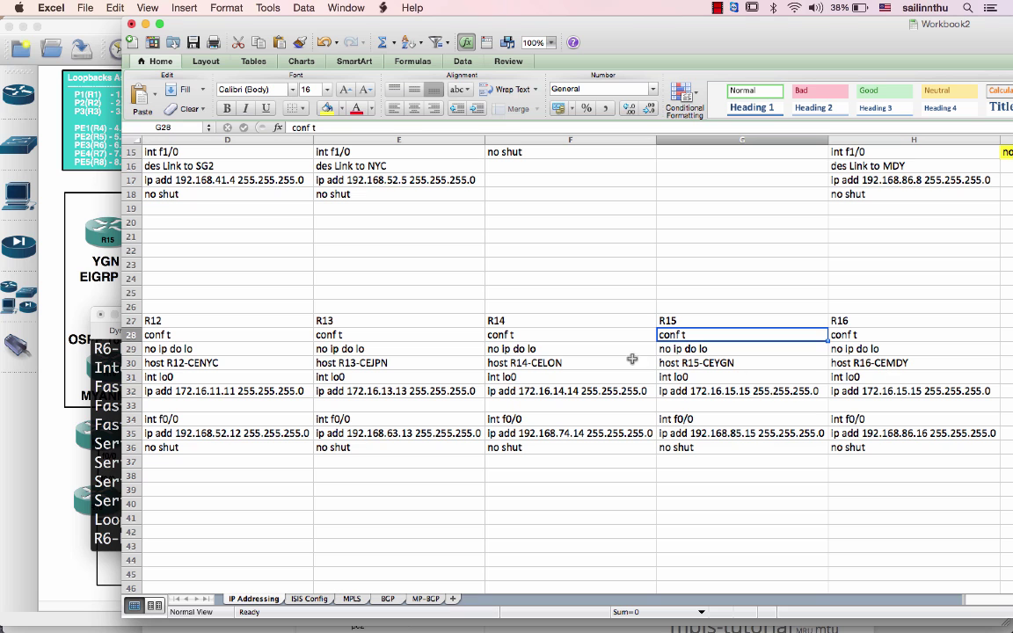
pyautogui.click(589, 331)
pyautogui.keyDown('shift'); pyautogui.click(524, 461); pyautogui.keyUp('shift')
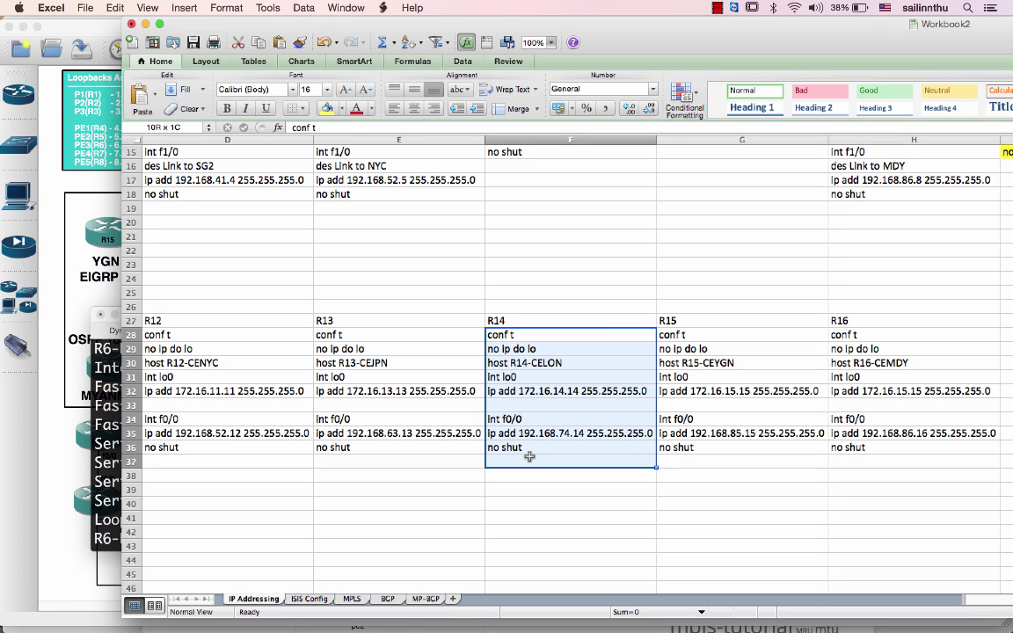
pyautogui.press('super+c')
pyautogui.press('super+Tab')
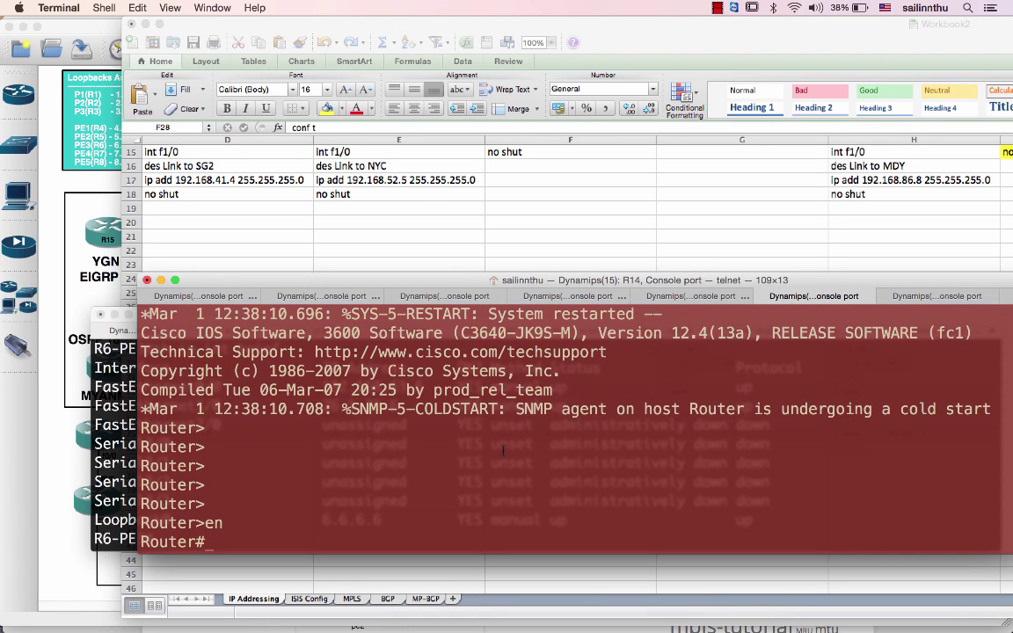
pyautogui.press('super+v')
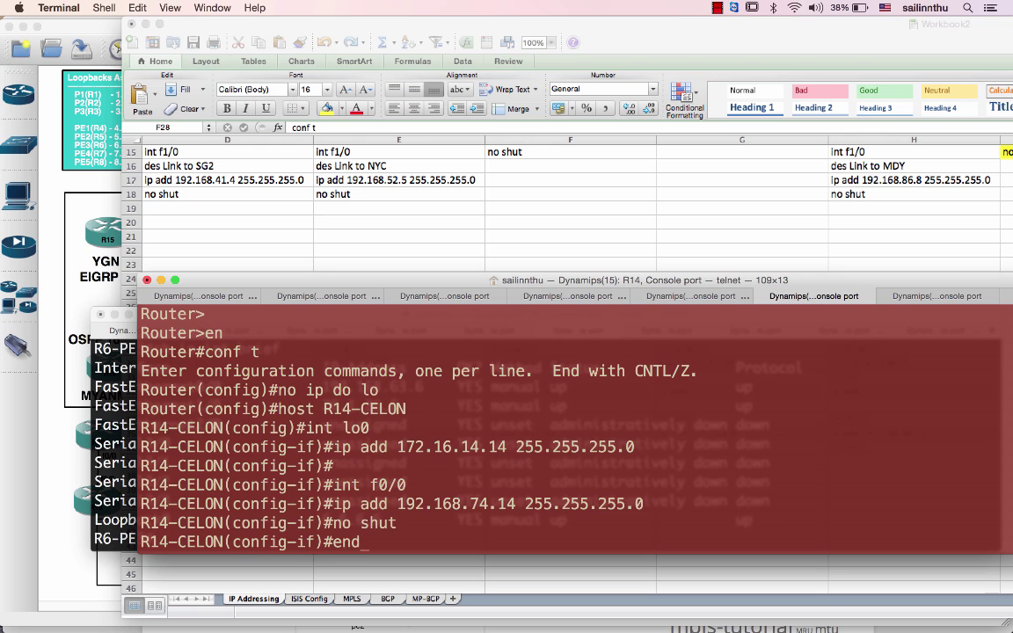
# Move to R15's console, bring up its prompt, and enter privileged mode with en
pyautogui.press('super+shift+bracketright')
pyautogui.press('Return')
pyautogui.write('en')
pyautogui.press('Return')
pyautogui.press('Return')
pyautogui.press('Return')
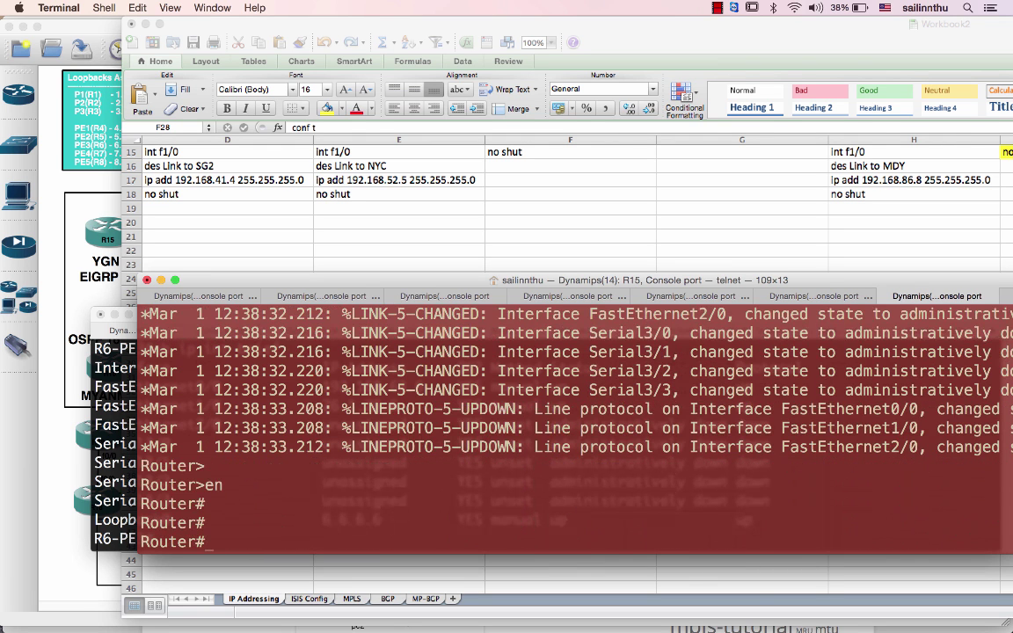
# Copy R15's commands in G28:G37 from the IP Addressing sheet in Excel and run them in R15's Terminal console, finishing with end
pyautogui.press('super+Tab')
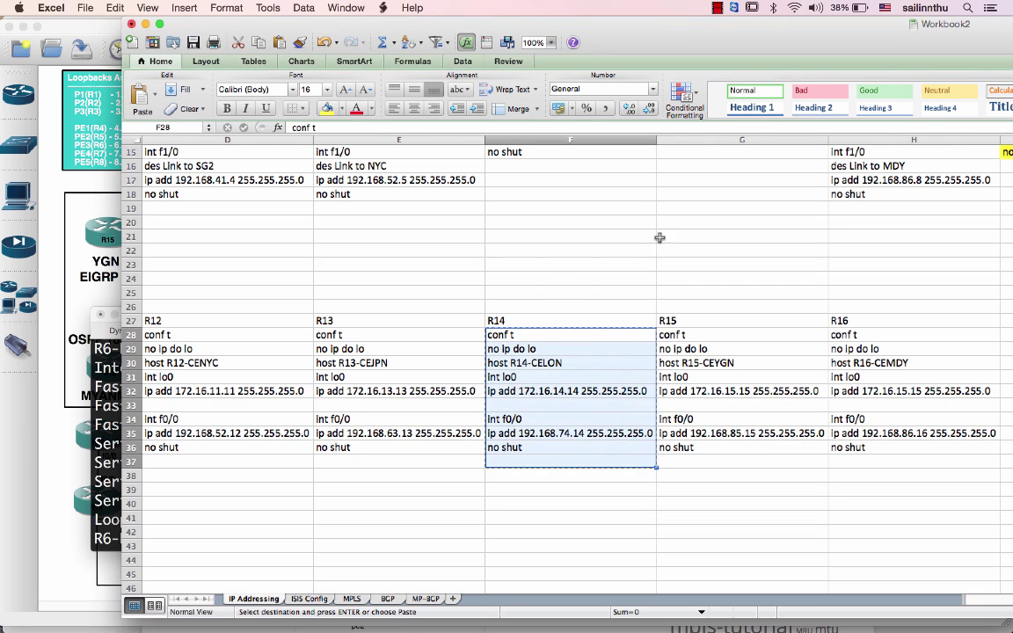
pyautogui.moveTo(692, 333); pyautogui.dragTo(683, 461)
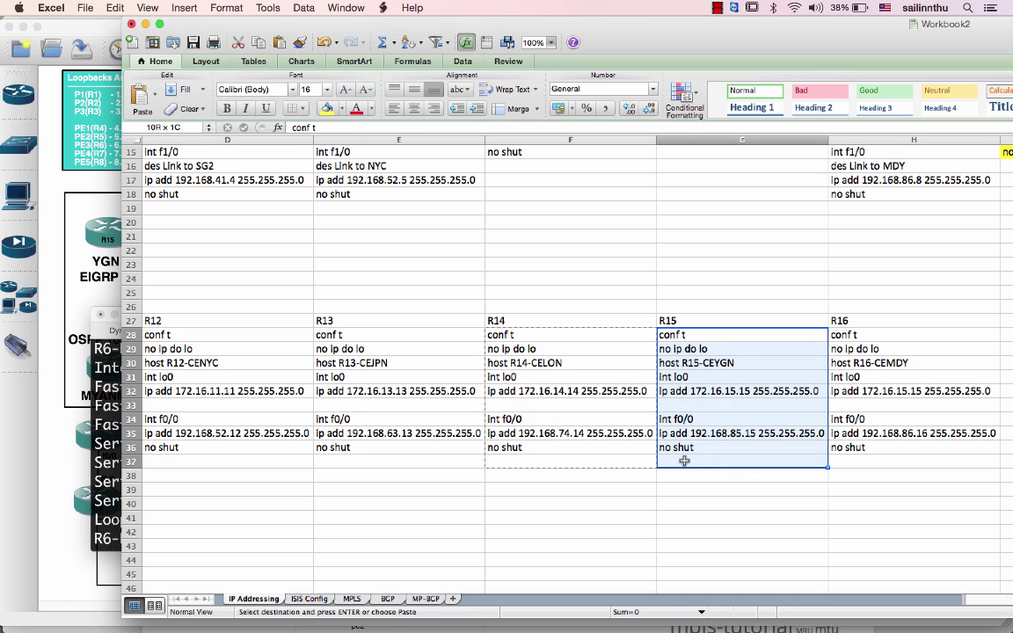
pyautogui.press('super+c')
pyautogui.press('super+Tab')
pyautogui.press('Return')
pyautogui.press('Return')
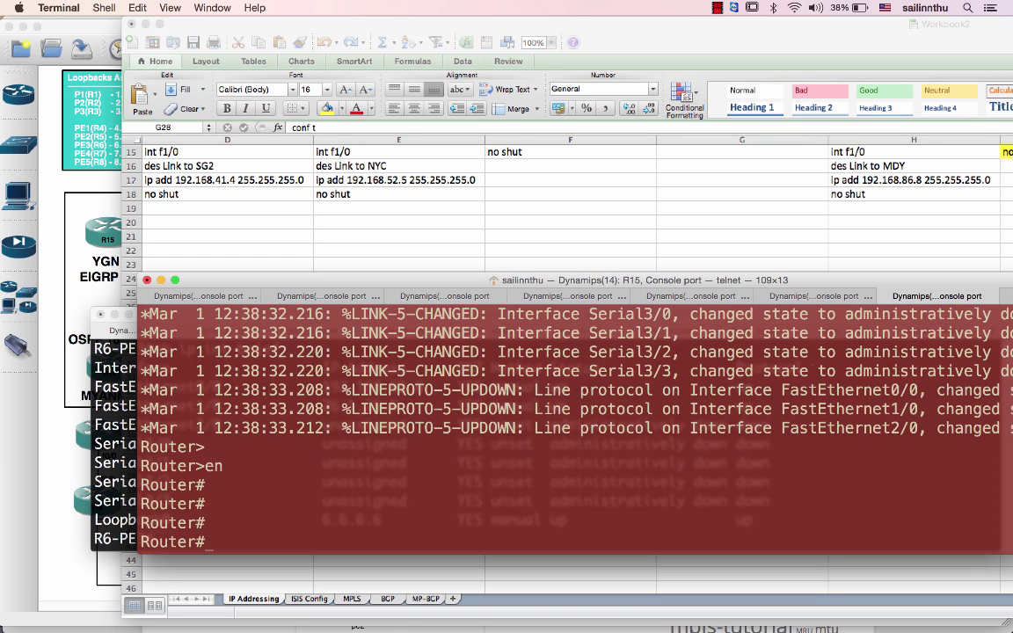
pyautogui.press('super+v')
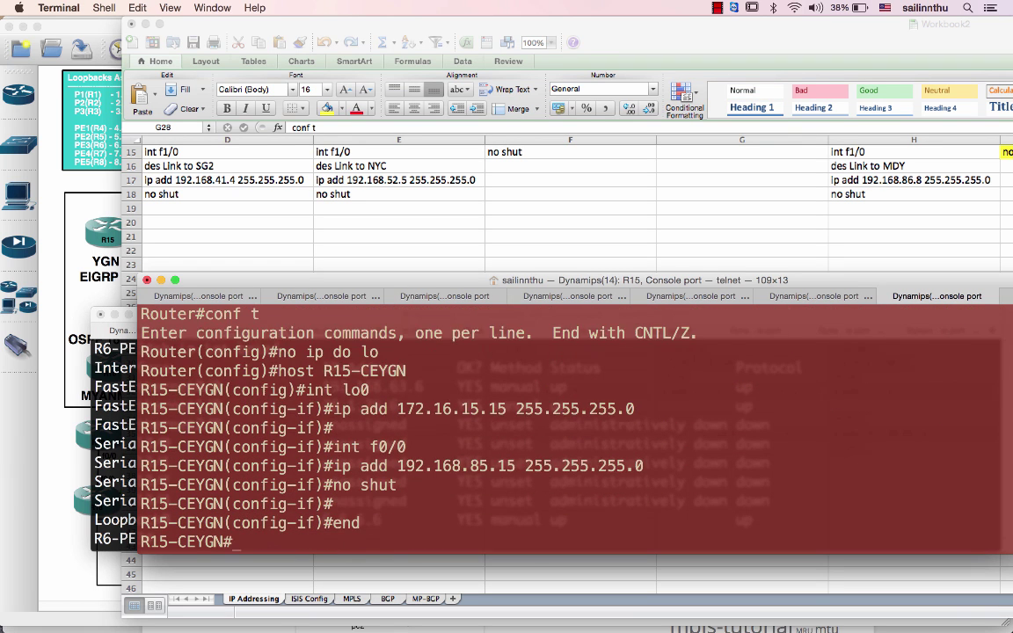
# Move to R16's console, enter privileged mode with en, and look back over its startup output
pyautogui.press('super+shift+bracketright')
pyautogui.press('Return')
pyautogui.press('Return')
pyautogui.press('Return')
pyautogui.write('en')
pyautogui.press('Return')
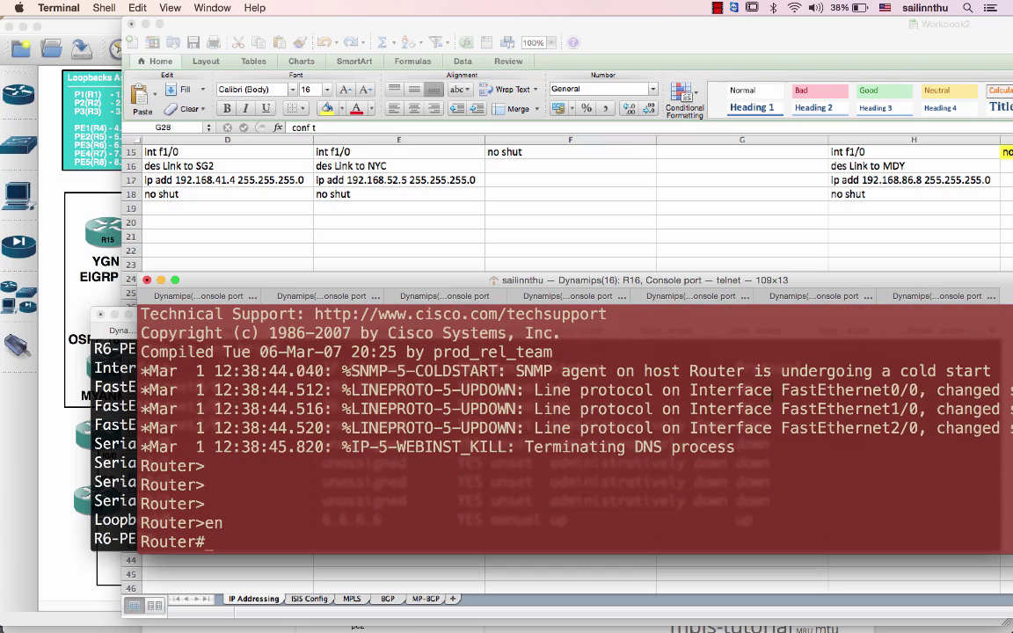
pyautogui.scroll(20, 771, 397)
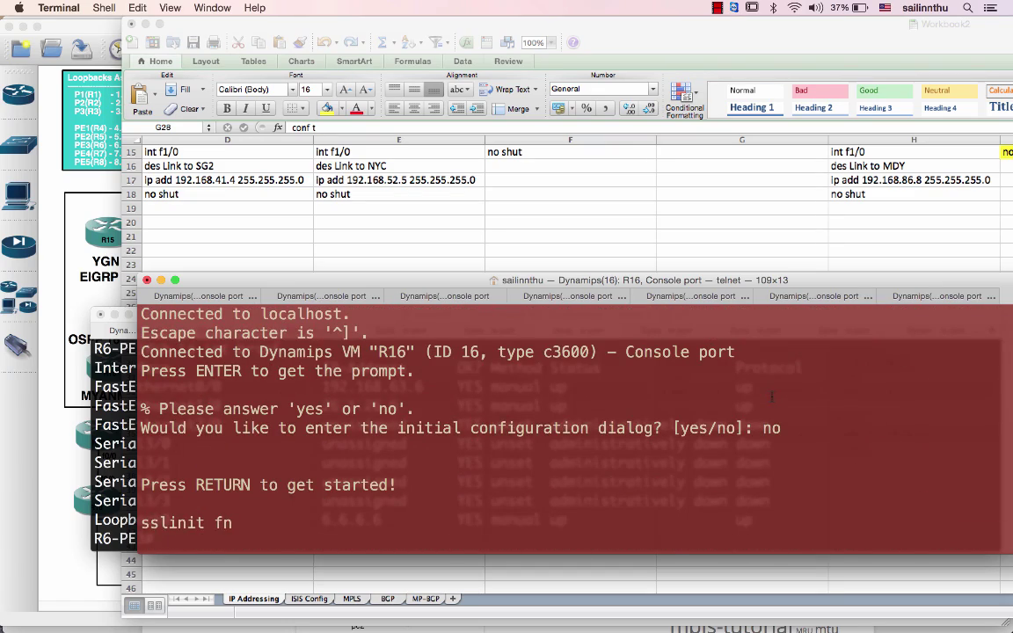
# Copy R16's commands in H28:H38 from the IP Addressing sheet in Excel and paste them into R16's Terminal console
pyautogui.click(865, 151)
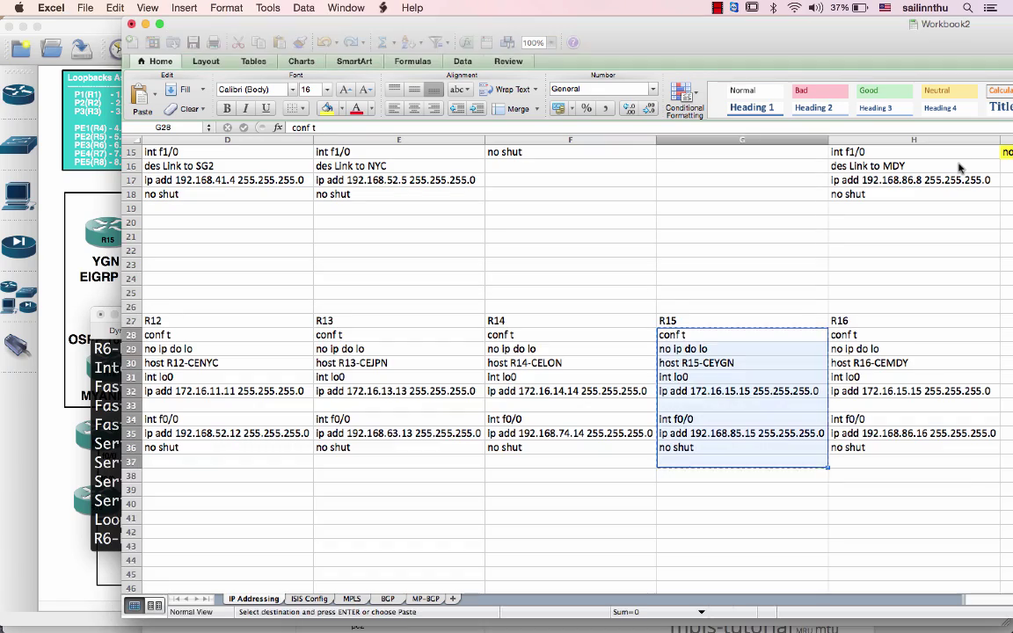
pyautogui.click(880, 334)
pyautogui.keyDown('shift'); pyautogui.click(865, 473); pyautogui.keyUp('shift')
pyautogui.press('super+c')
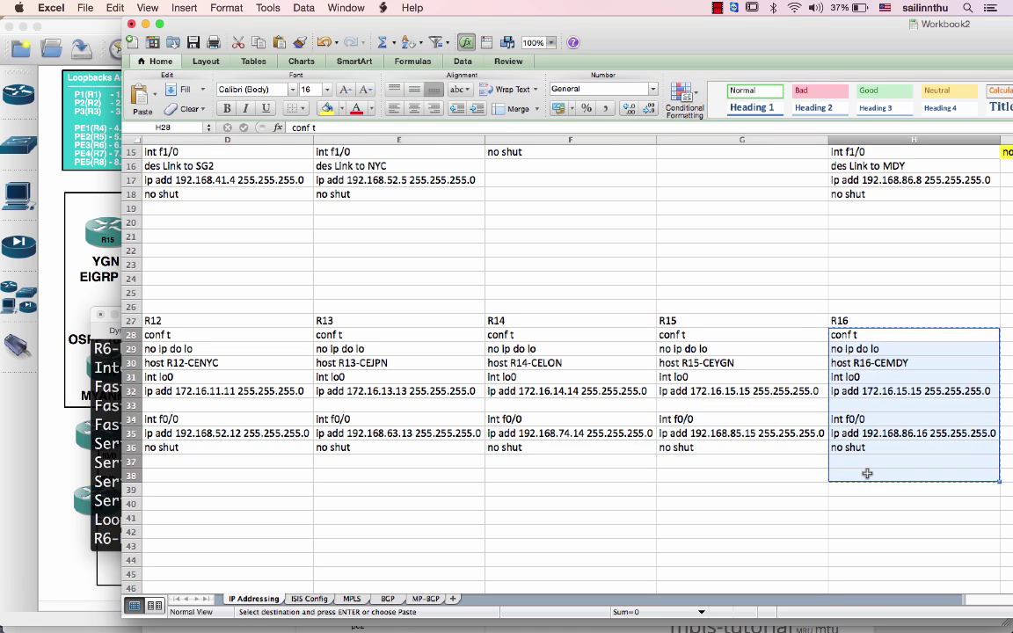
pyautogui.press('super+Tab')
pyautogui.scroll(-15, 867, 473)
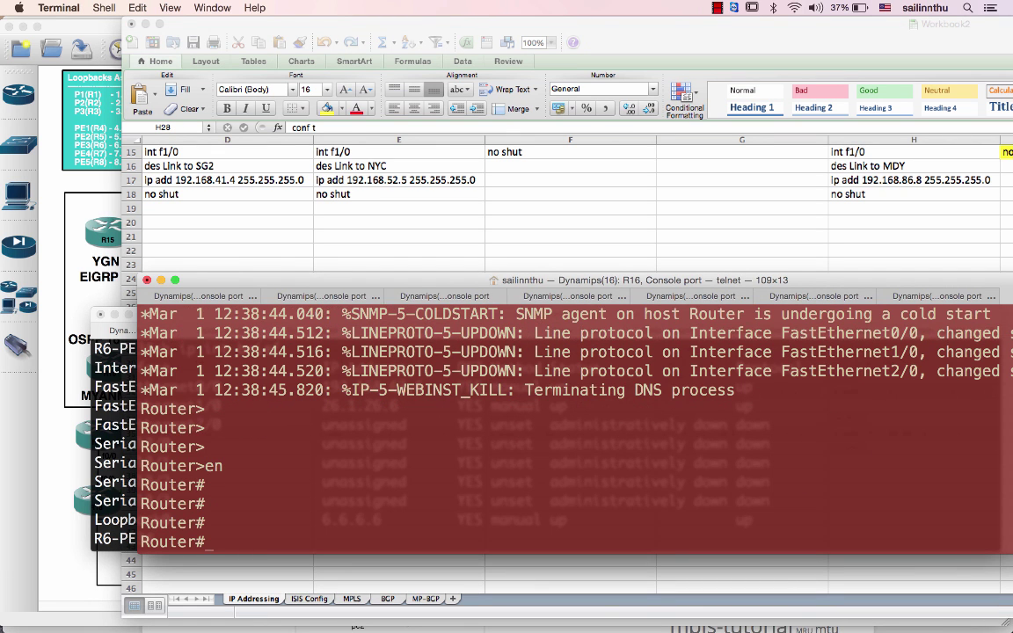
pyautogui.press('super+v')
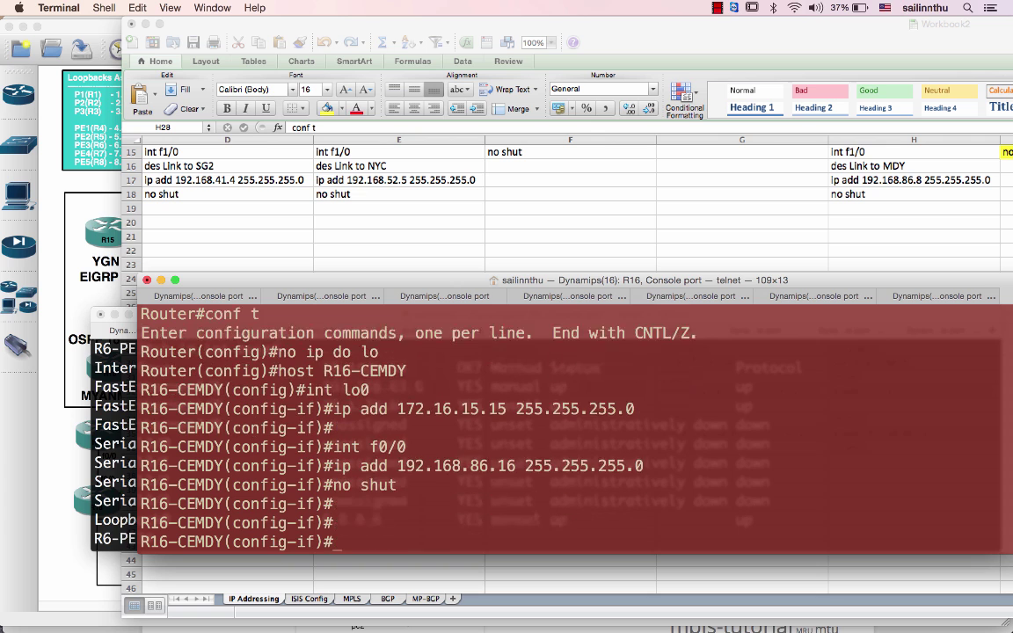
pyautogui.press('Return')
pyautogui.press('Return')
# Review the CE router consoles from R16 back to R9 and forward to R11, checking each one's applied configuration
pyautogui.press('super+shift+Left')
pyautogui.press('super+shift+Left')
pyautogui.press('super+shift+Left')
pyautogui.press('super+shift+Left')
pyautogui.press('super+shift+Left')
pyautogui.press('super+shift+Left')
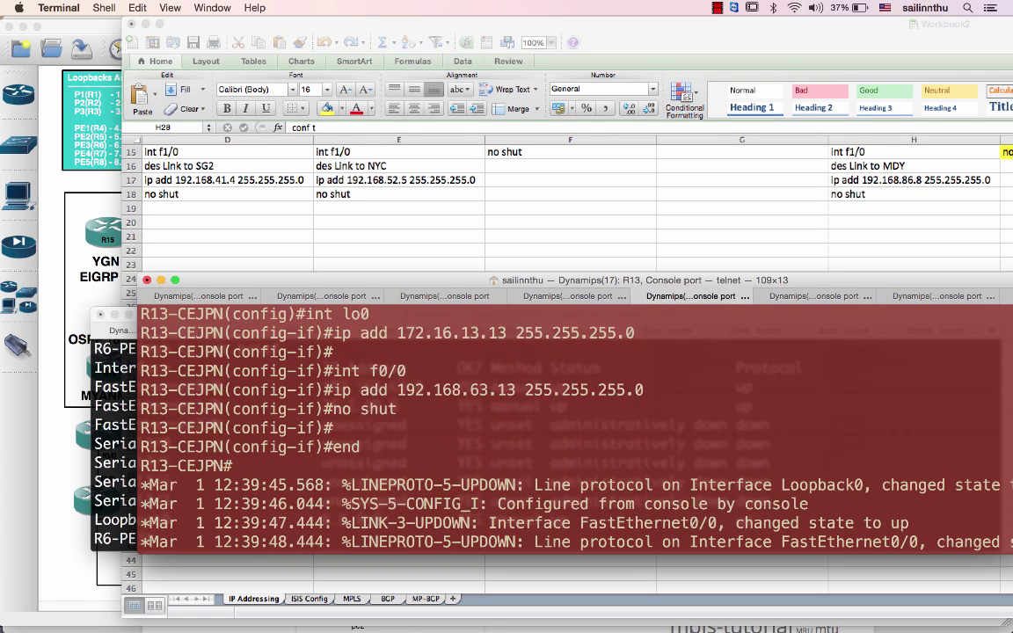
pyautogui.press('super+shift+bracketleft')
pyautogui.press('Return')
pyautogui.press('Return')
pyautogui.press('Return')
pyautogui.press('Return')
pyautogui.press('Return')
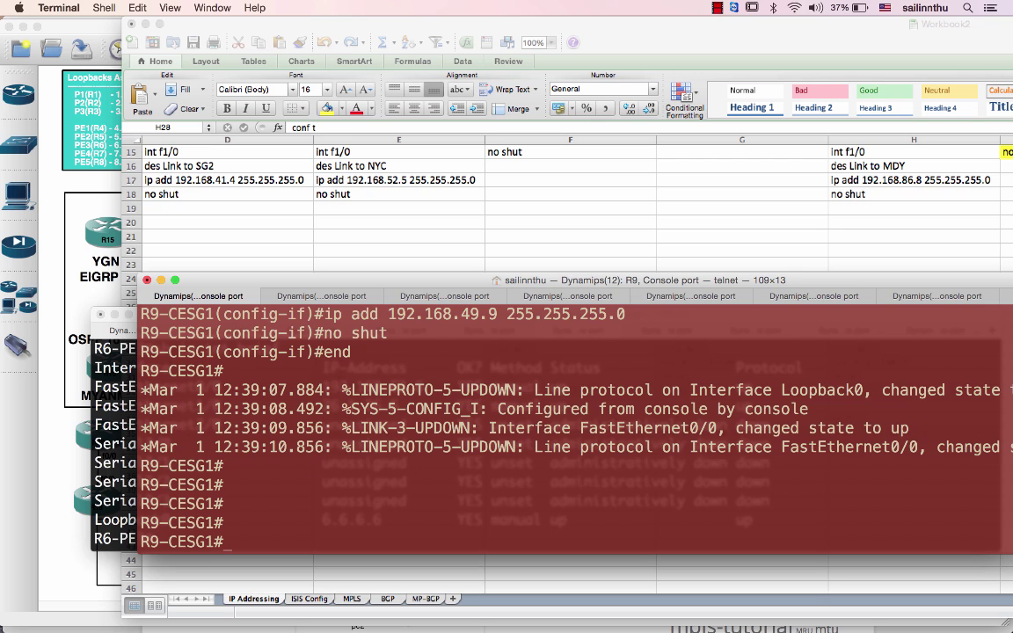
pyautogui.press('super+shift+bracketright')
pyautogui.press('super+shift+bracketright')
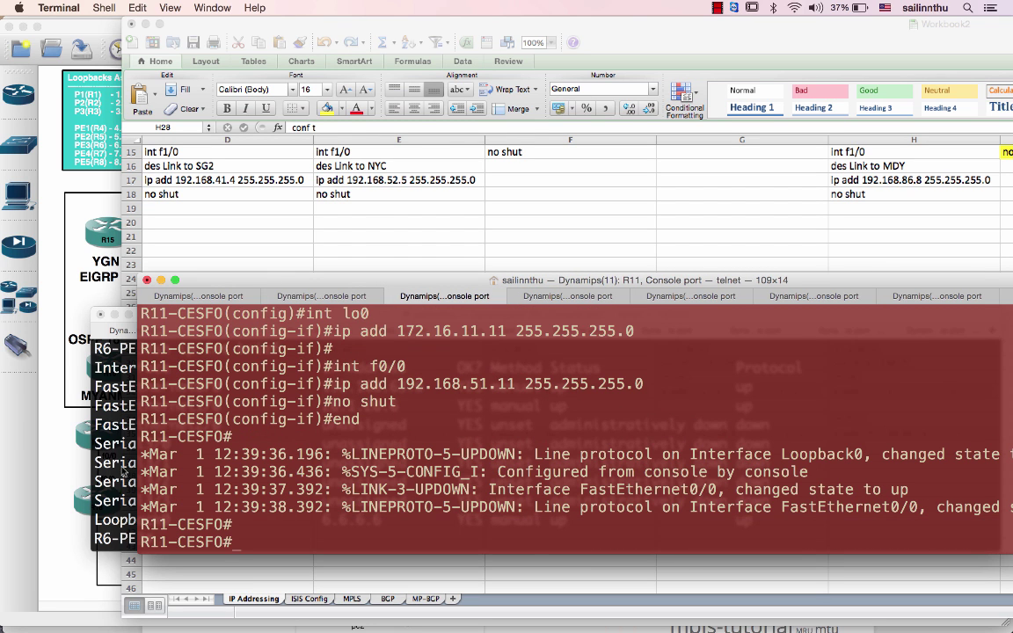
# Review the router commands on the IP Addressing sheet in Excel, then examine the MPLSVPN_ISIS topology in GNS3
pyautogui.press('super+Tab')
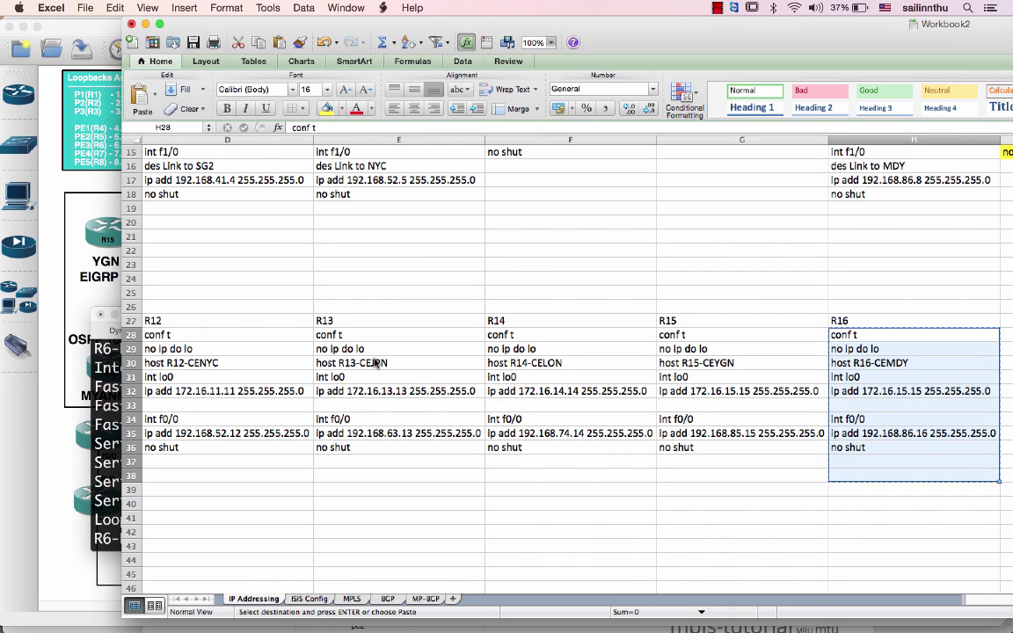
pyautogui.hscroll(-3, 376, 364)
pyautogui.scroll(1, 376, 364)
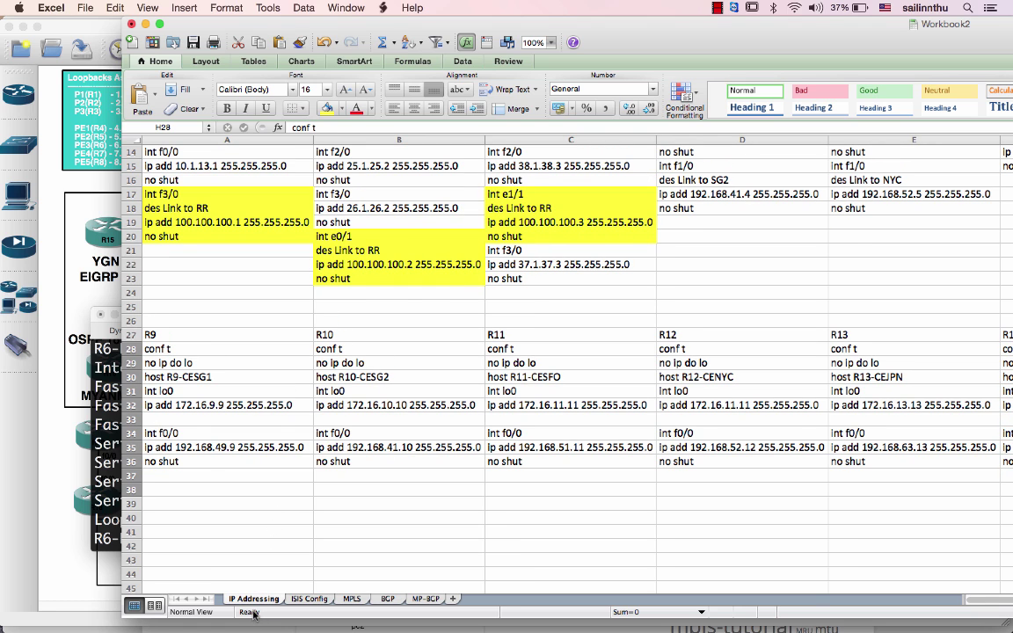
pyautogui.scroll(5, 259, 553)
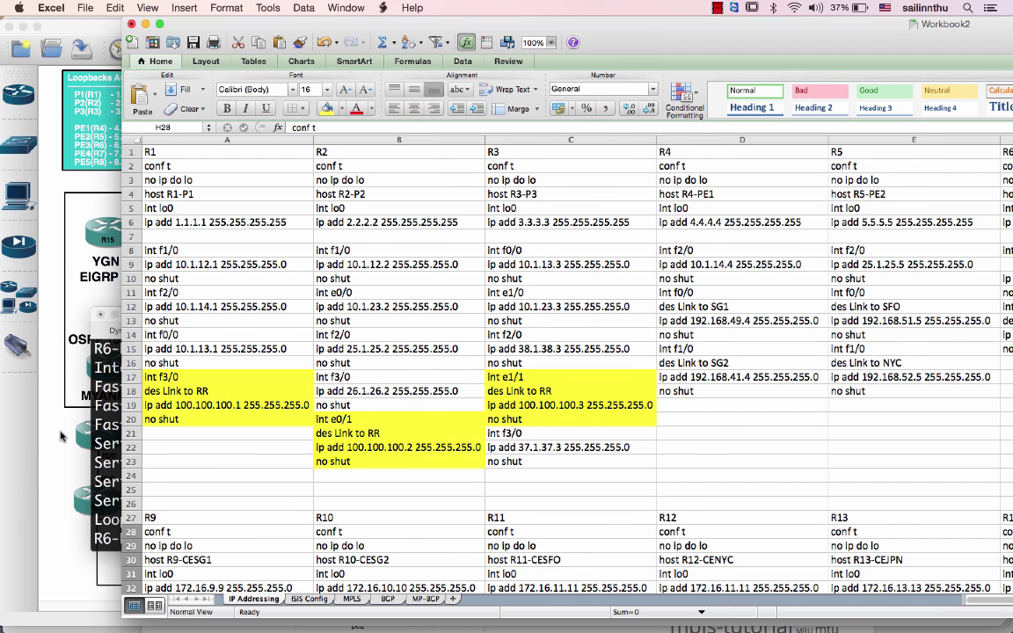
pyautogui.click(56, 393)
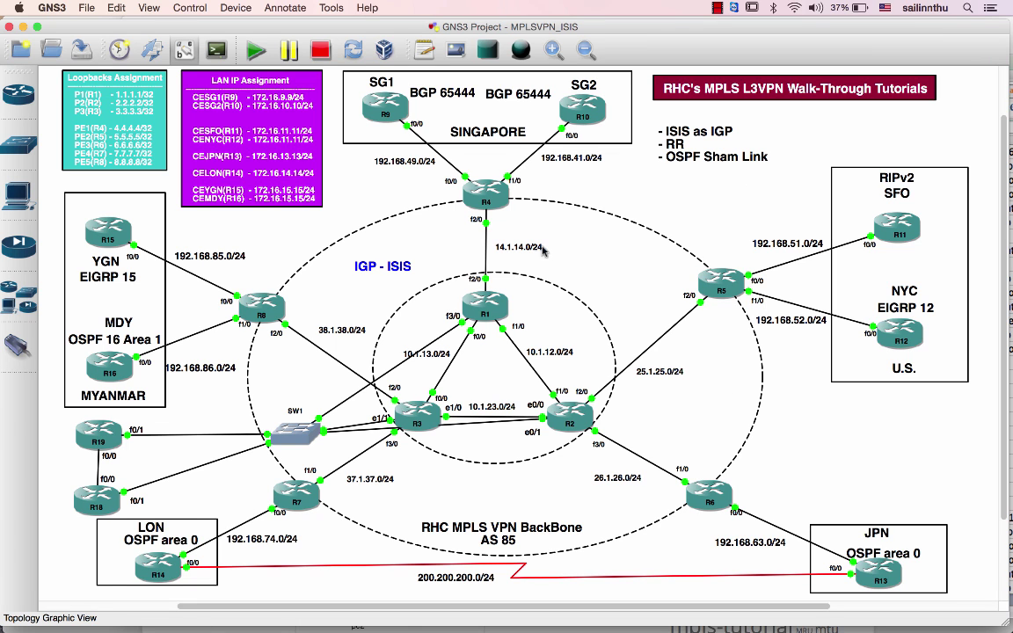
# Switch back to Excel, open the ISIS Config sheet, and examine the IS-IS commands prepared for the routers
pyautogui.press('super+Tab')
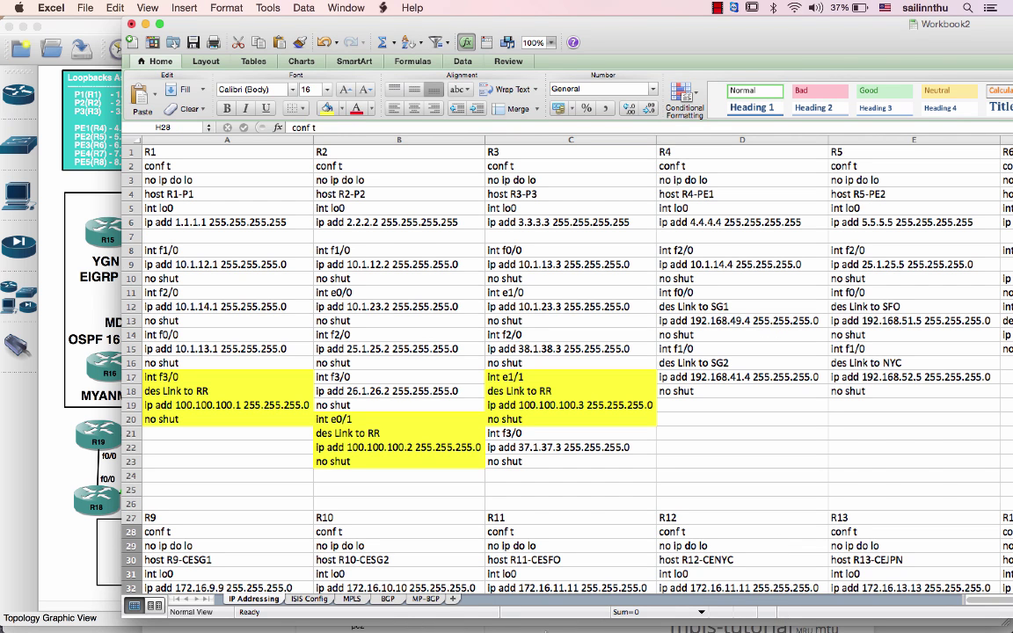
pyautogui.click(309, 598)
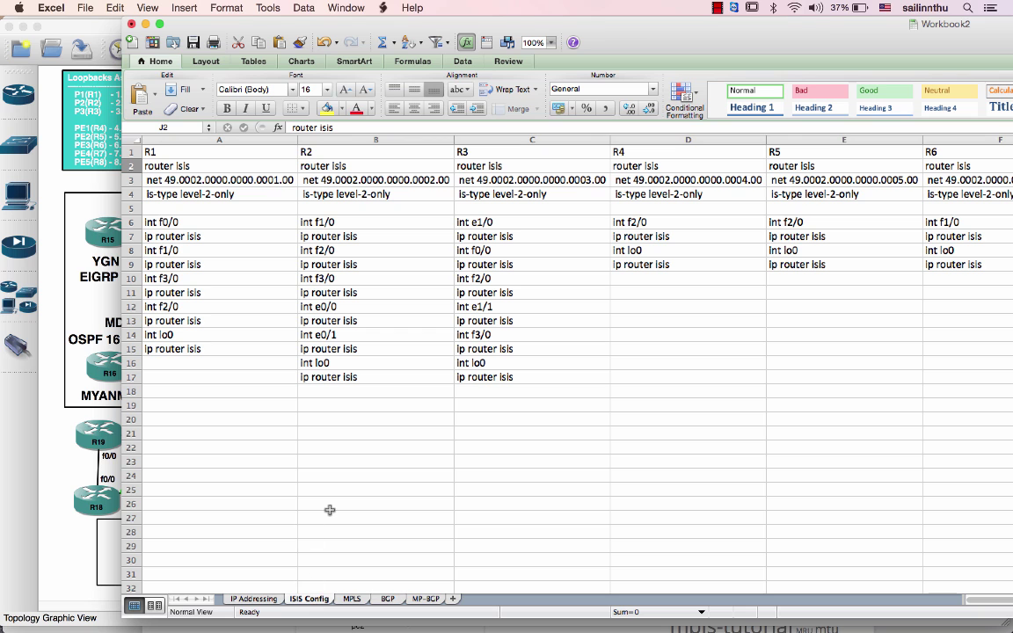
pyautogui.hscroll(5, 330, 510)
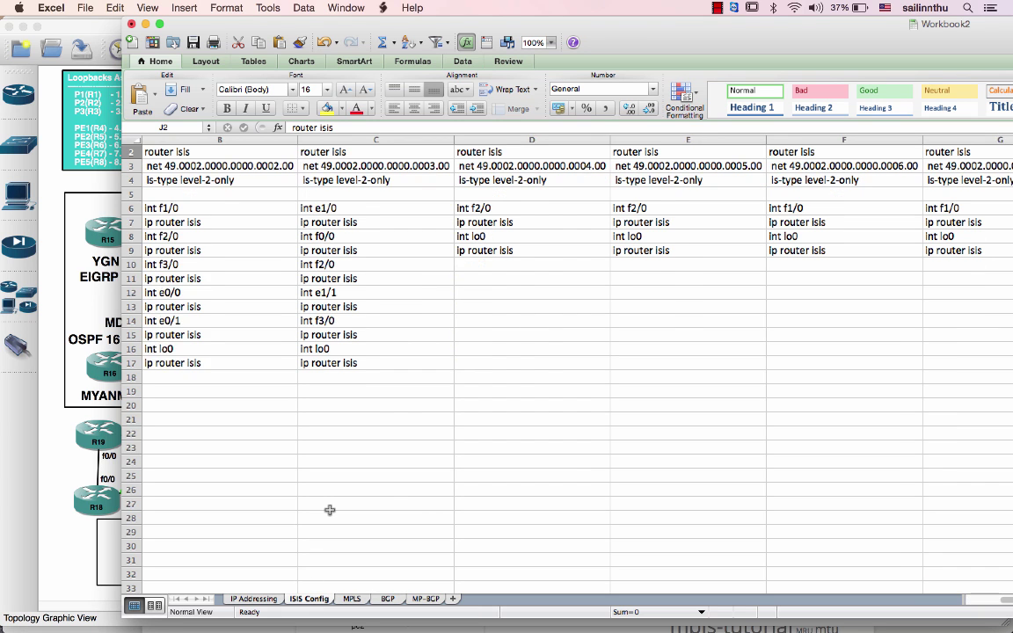
# Examine the IS-IS commands from R1 onward on the ISIS Config sheet, then open the IP Addressing sheet
pyautogui.hscroll(-5, 330, 510)
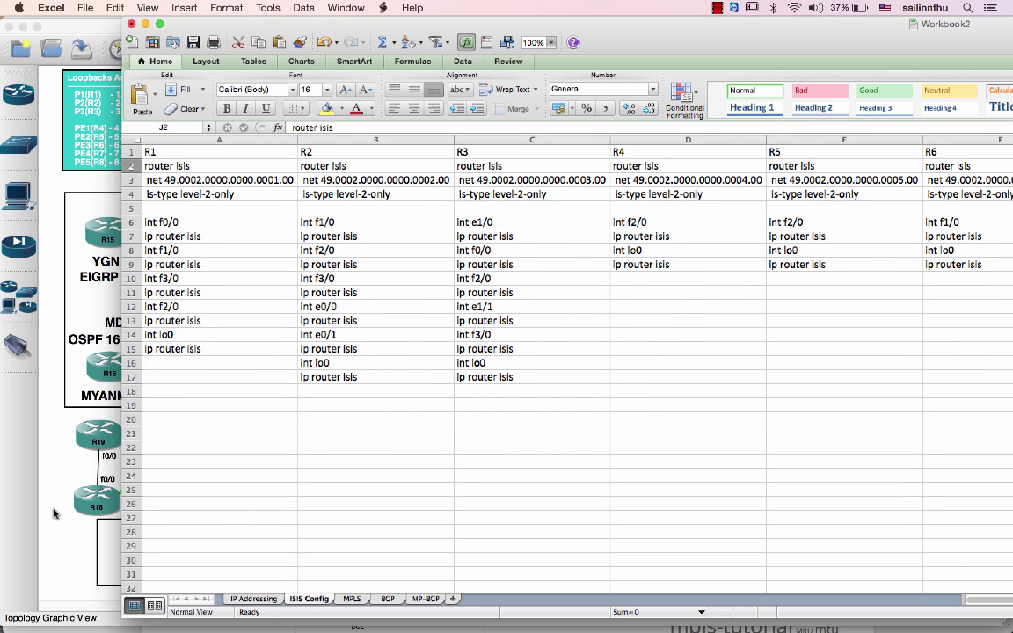
pyautogui.click(58, 419)
pyautogui.press('super+Tab')
pyautogui.click(253, 598)
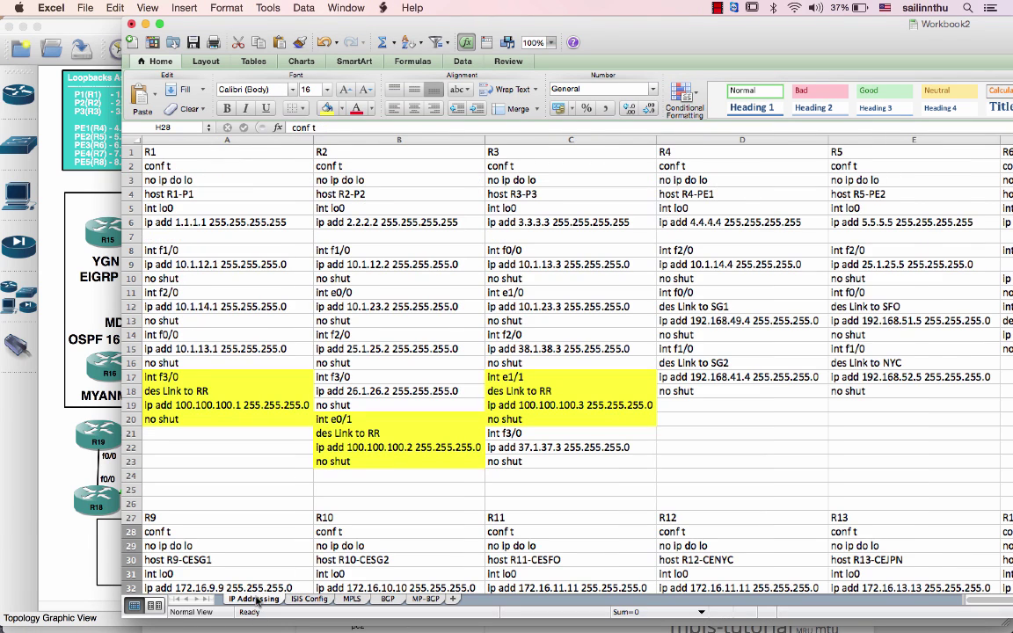
# Switch to Terminal, check the R11, R9 and R10 consoles, and bring the provider-router window with R6's console to the front
pyautogui.press('super+Tab')
pyautogui.press('super+Tab')
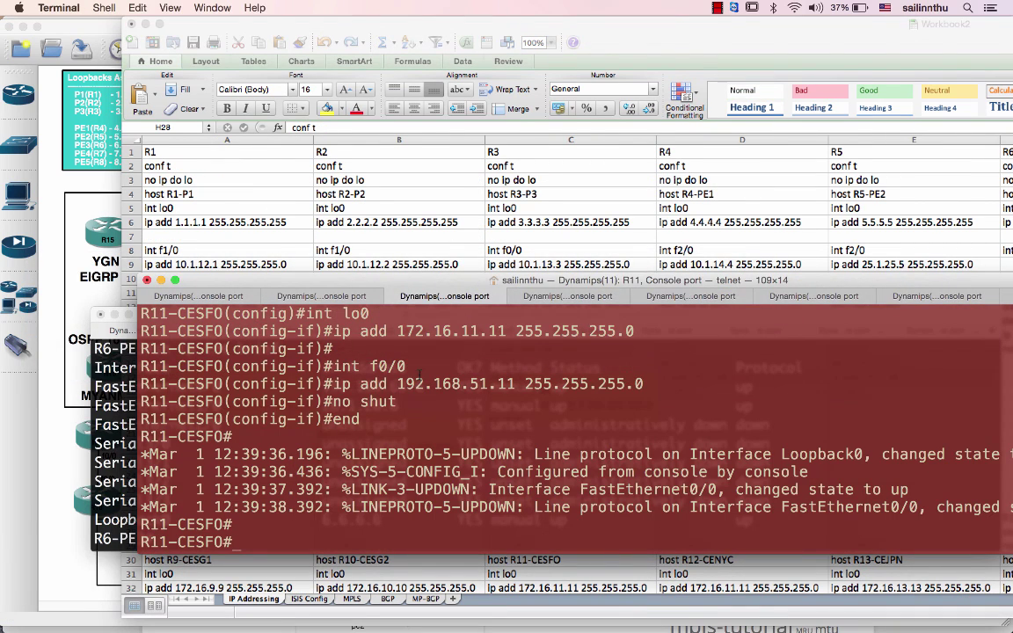
pyautogui.press('Return')
pyautogui.press('Return')
pyautogui.press('Return')
pyautogui.press('super+shift+bracketleft')
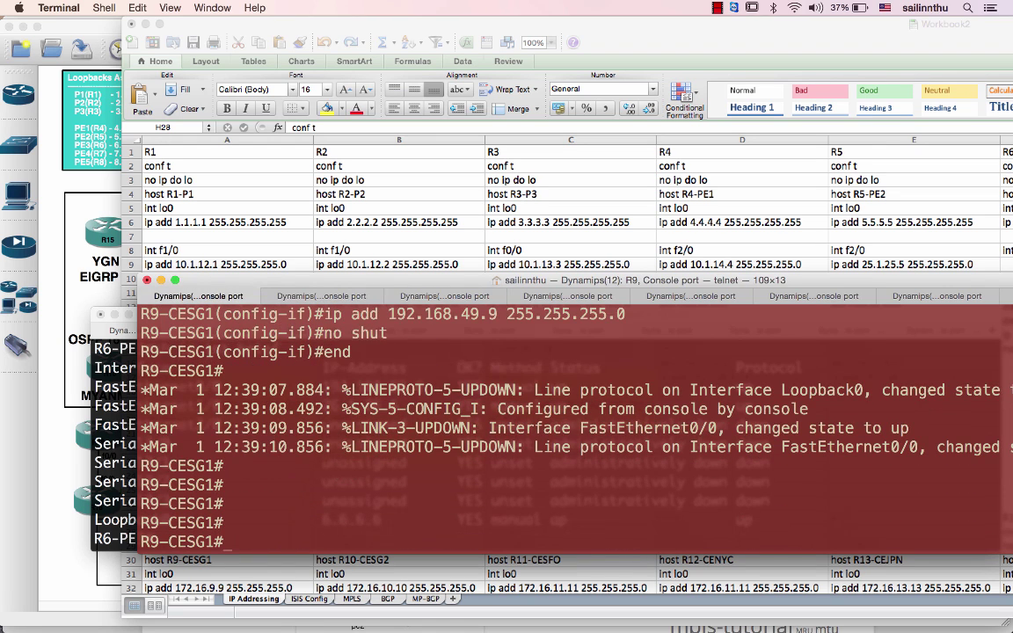
pyautogui.press('Return')
pyautogui.press('Return')
pyautogui.press('super+shift+bracketright')
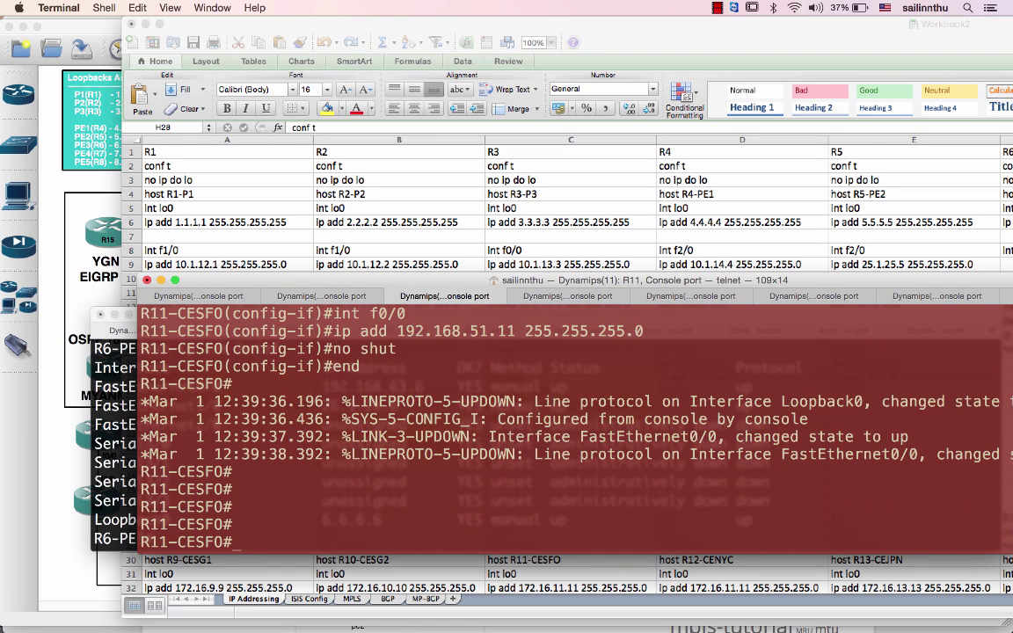
pyautogui.press('Return')
pyautogui.press('super+shift+bracketleft')
pyautogui.press('Return')
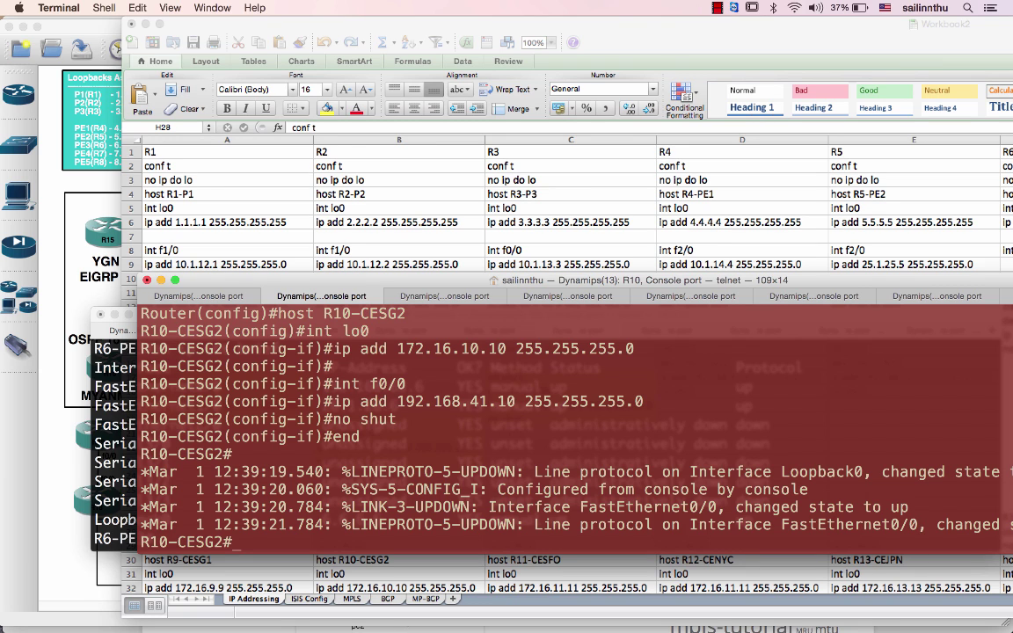
pyautogui.click(112, 378)
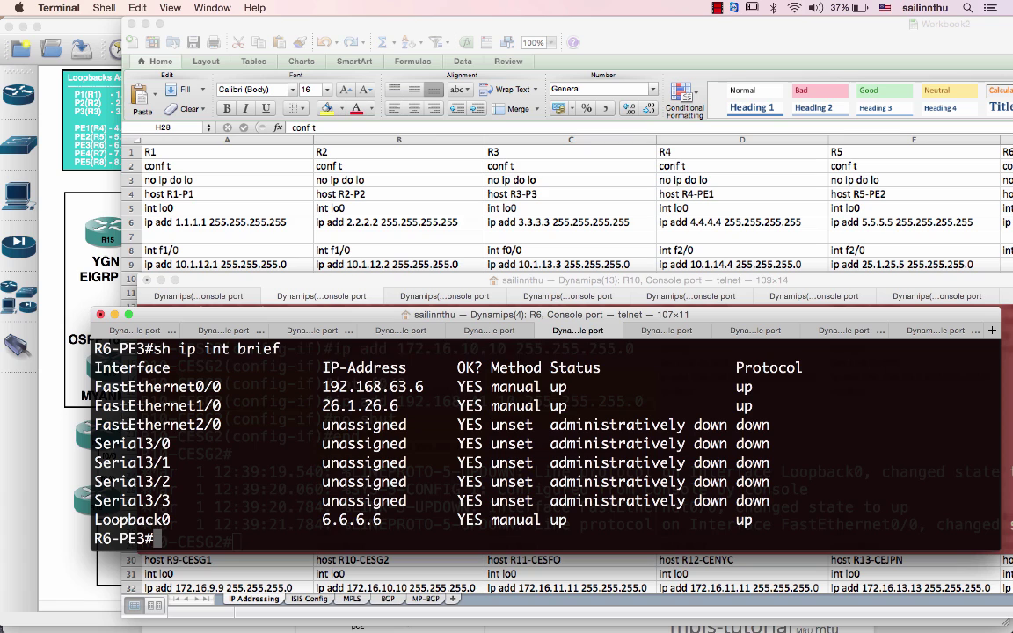